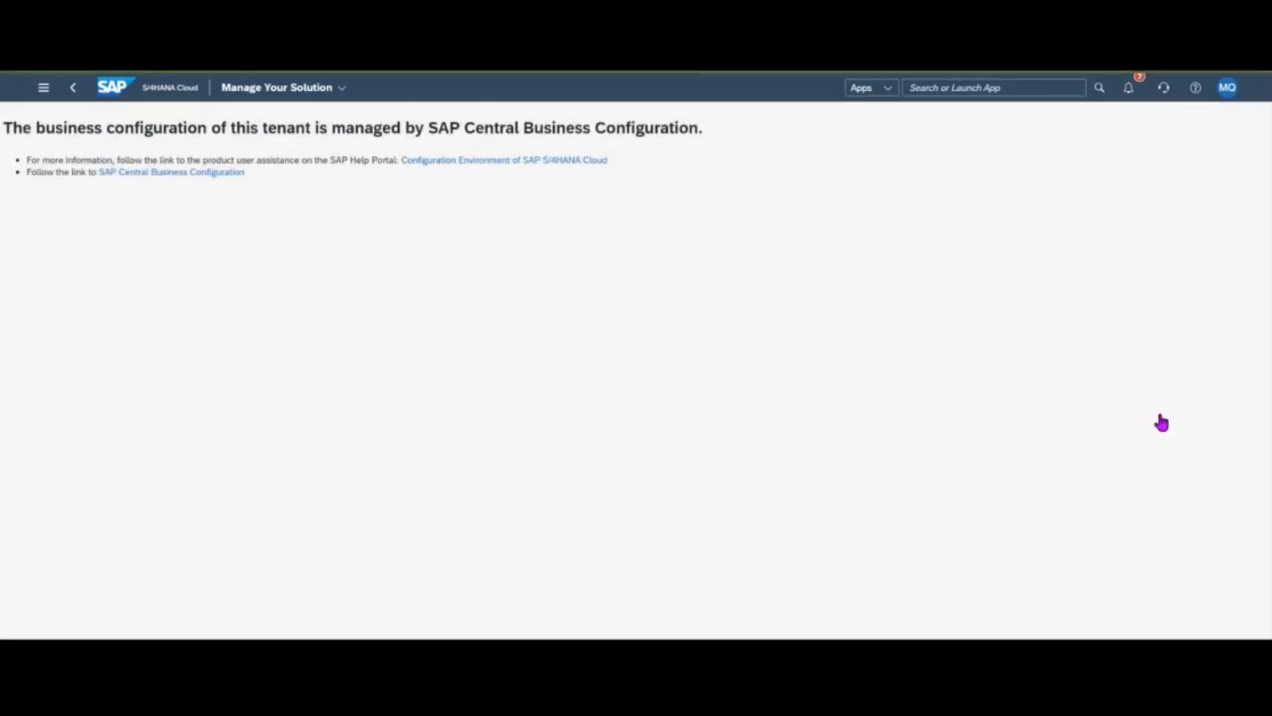
Step: Go to SAP Central Business Configuration and open the PDS Dev System - Customisation workspace in a new tab
{"action": "left_click", "coordinate": [140, 174]}
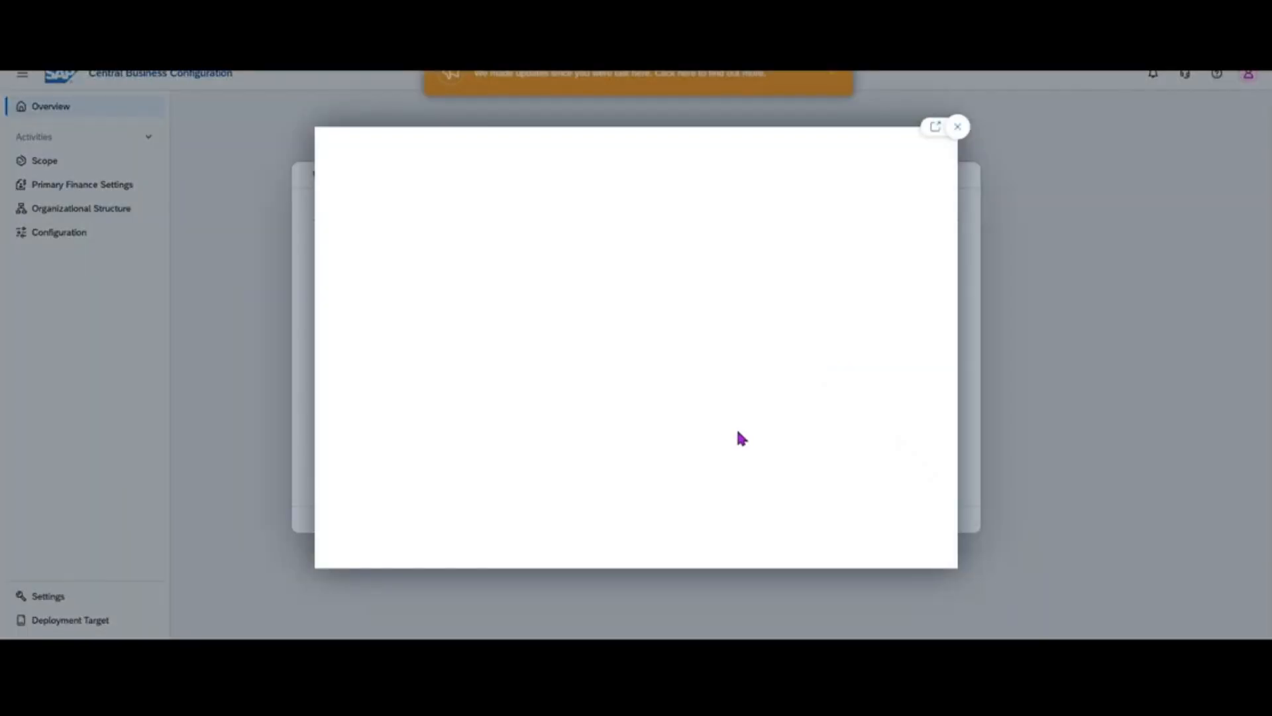
{"action": "left_click", "coordinate": [957, 127]}
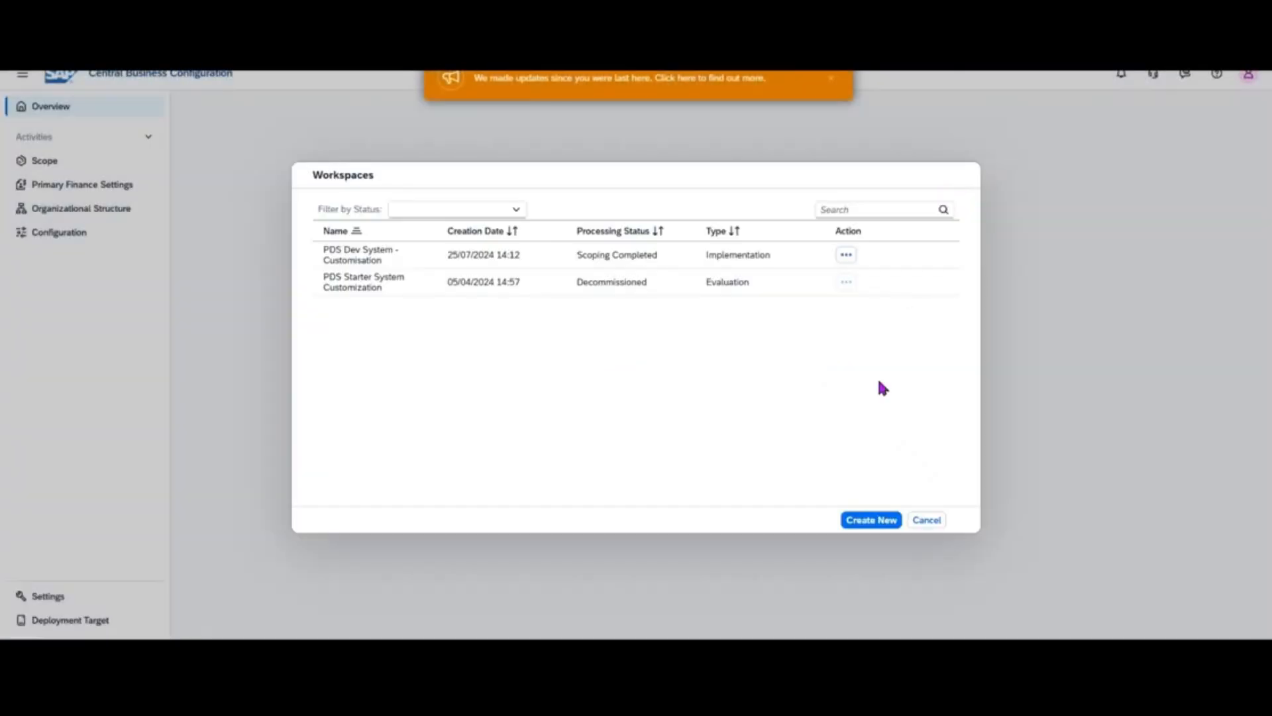
{"action": "left_click", "coordinate": [847, 256]}
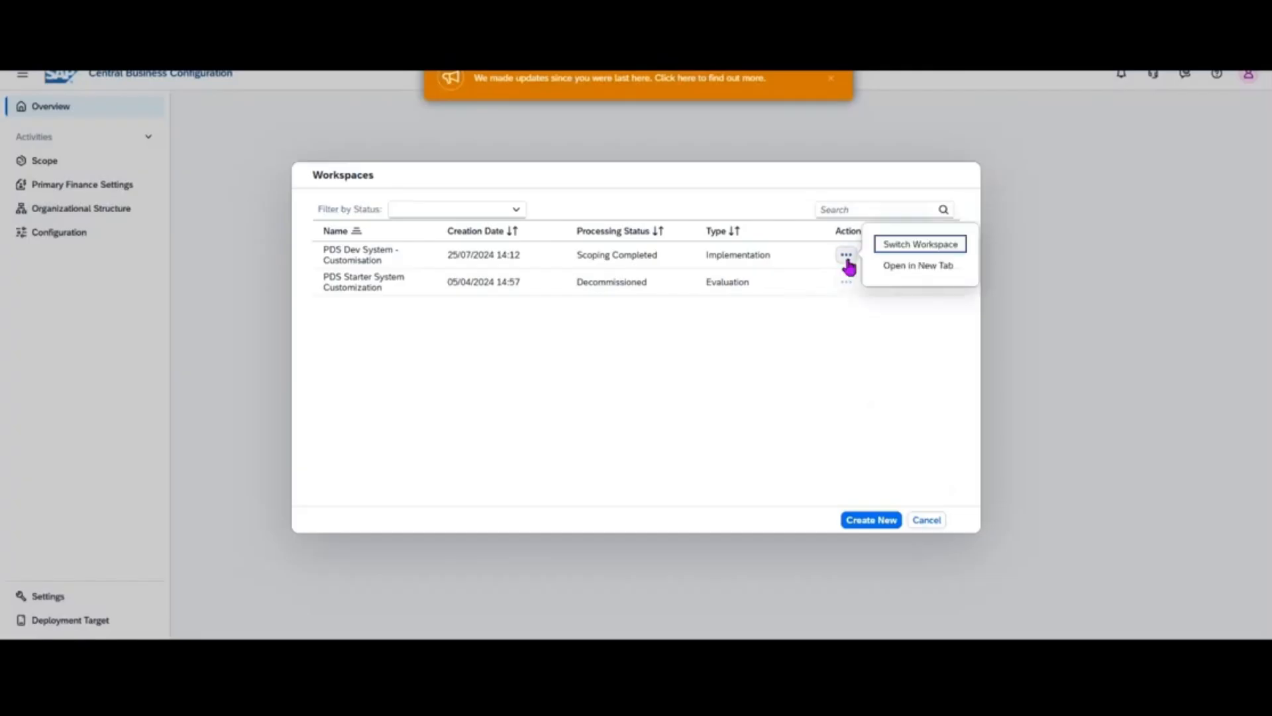
{"action": "left_click", "coordinate": [931, 266]}
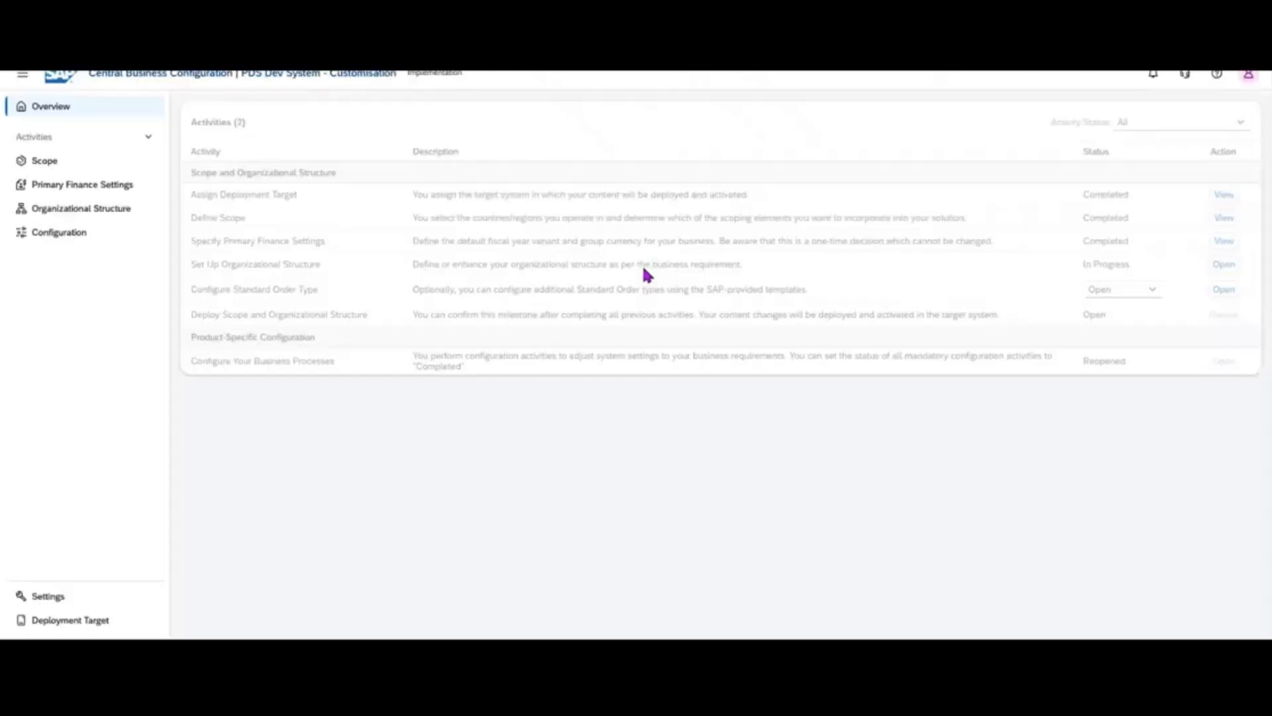
Step: Open the organizational structure setup of the workspace and display its chart in full screen
{"action": "left_click", "coordinate": [89, 214]}
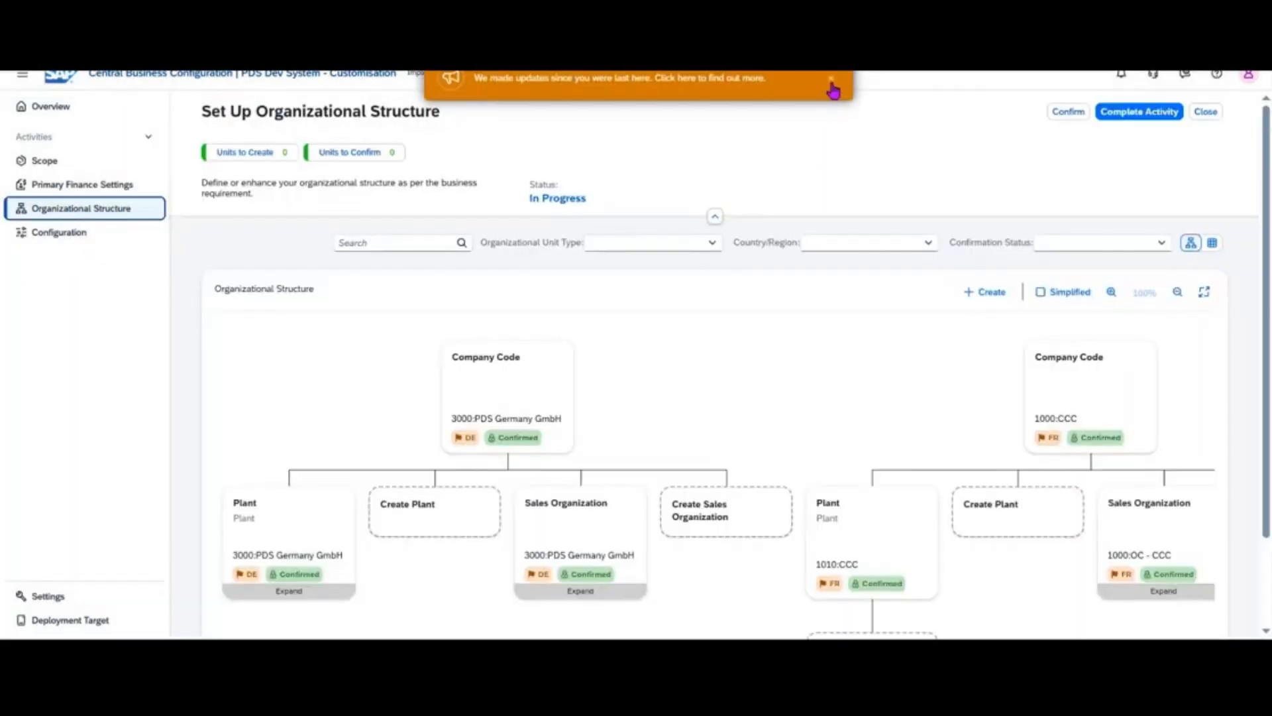
{"action": "left_click", "coordinate": [831, 79]}
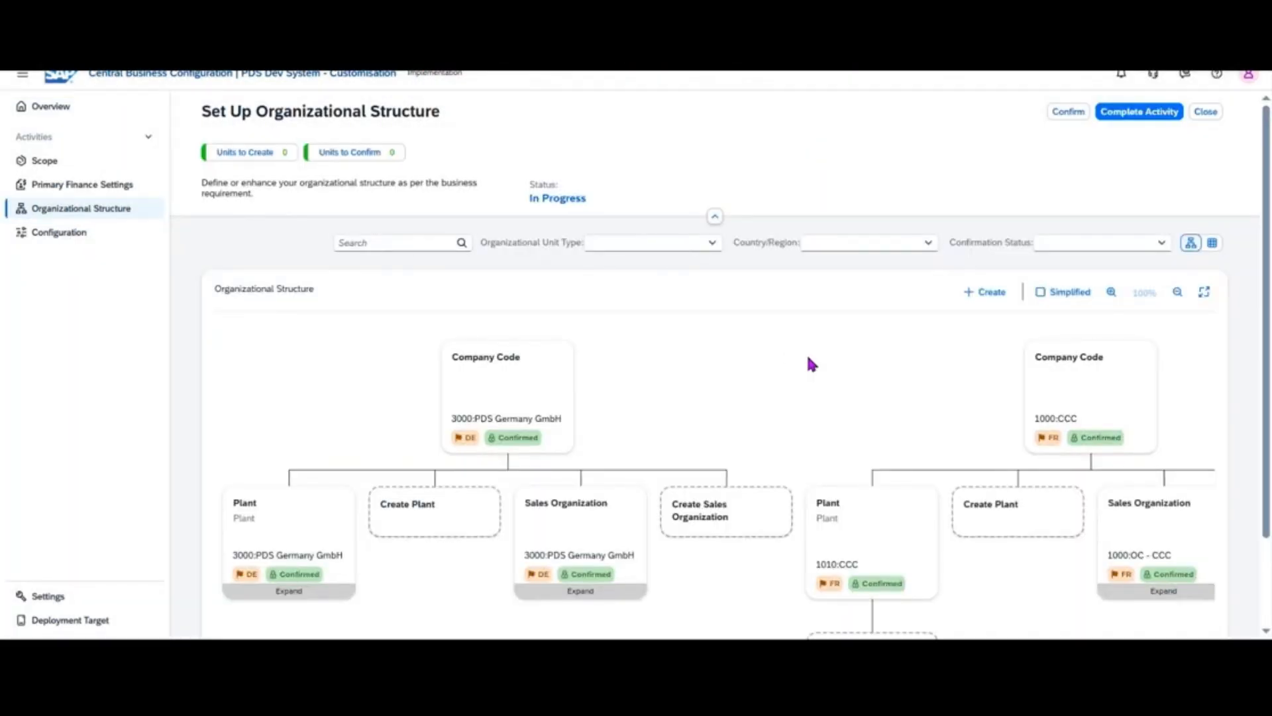
{"action": "left_click_drag", "start_coordinate": [835, 352], "coordinate": [762, 333]}
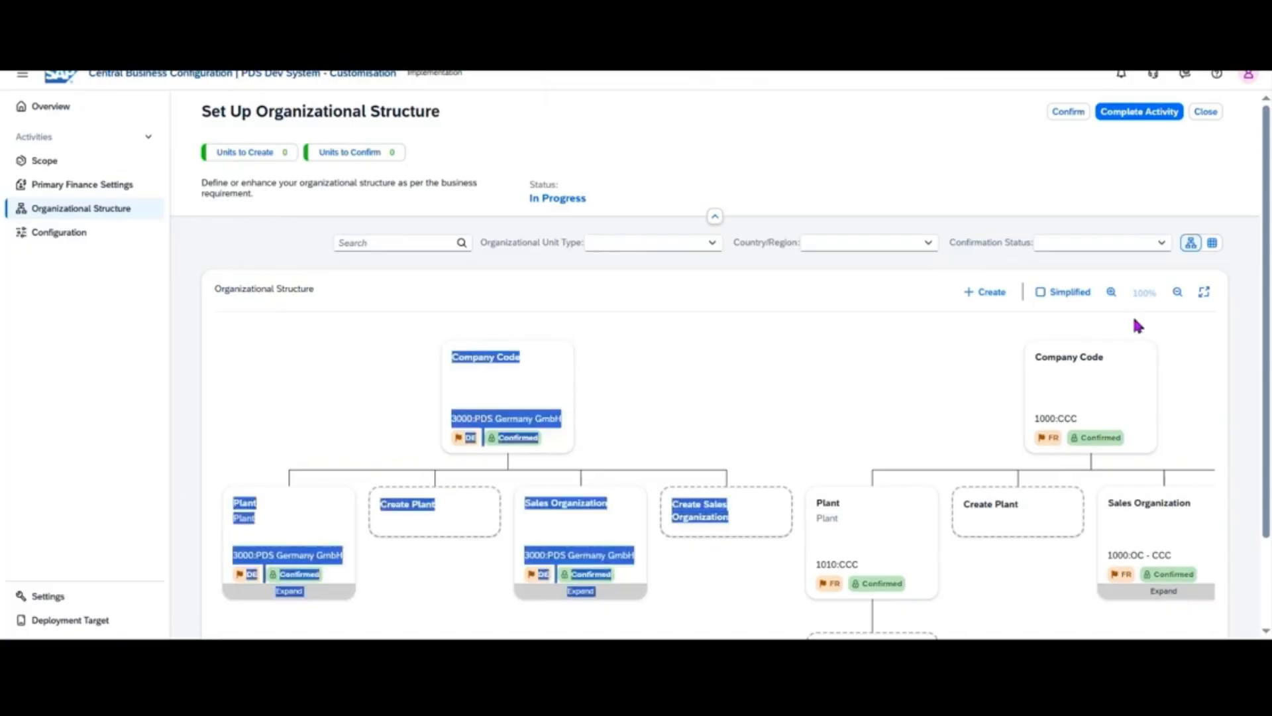
{"action": "left_click", "coordinate": [1204, 292]}
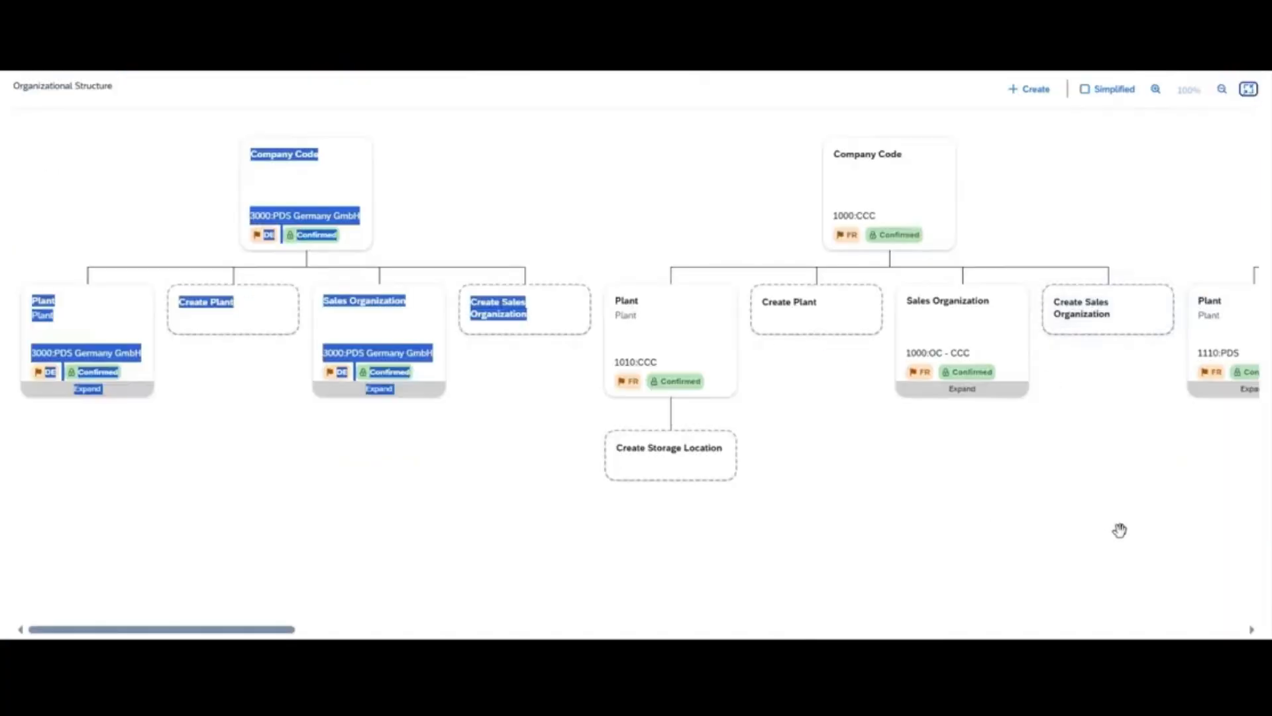
Step: Create a plant under company code 1100 PDS SAS with ID 1120, name Location LMdSM and city Marseille
{"action": "left_click_drag", "start_coordinate": [1122, 531], "coordinate": [765, 530]}
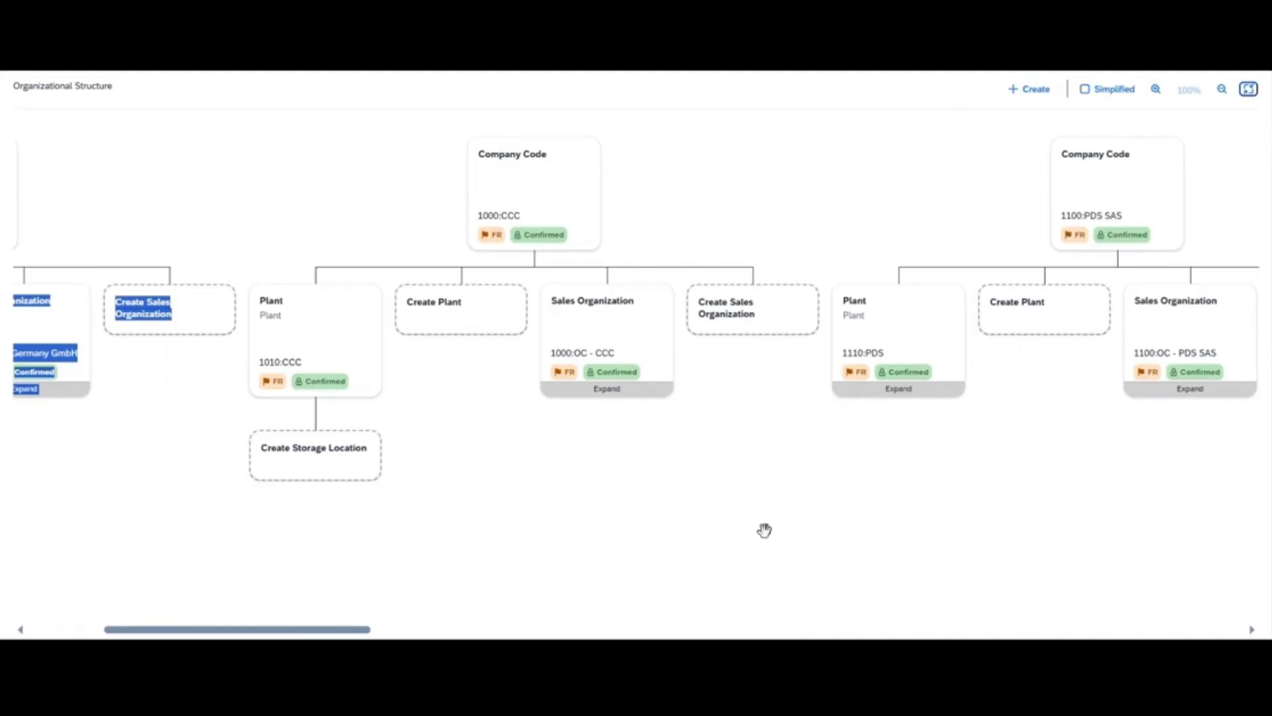
{"action": "left_click_drag", "start_coordinate": [765, 530], "coordinate": [526, 528]}
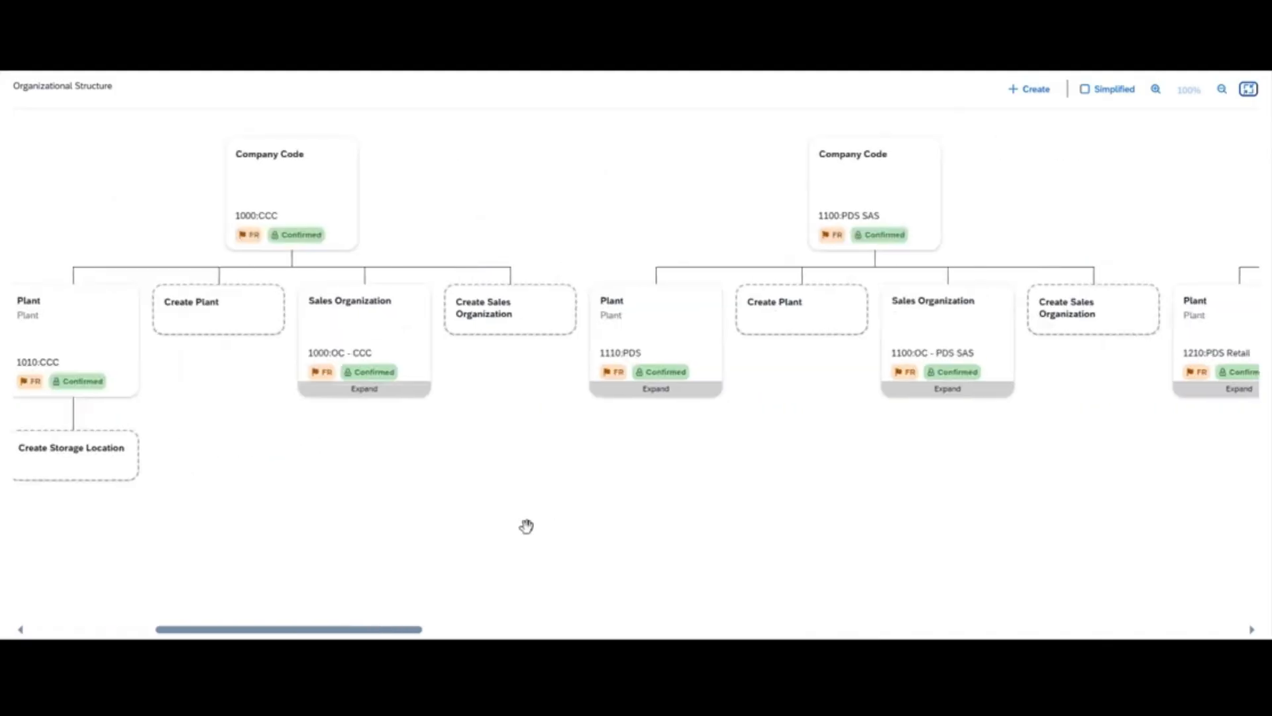
{"action": "left_click_drag", "start_coordinate": [1133, 520], "coordinate": [804, 521]}
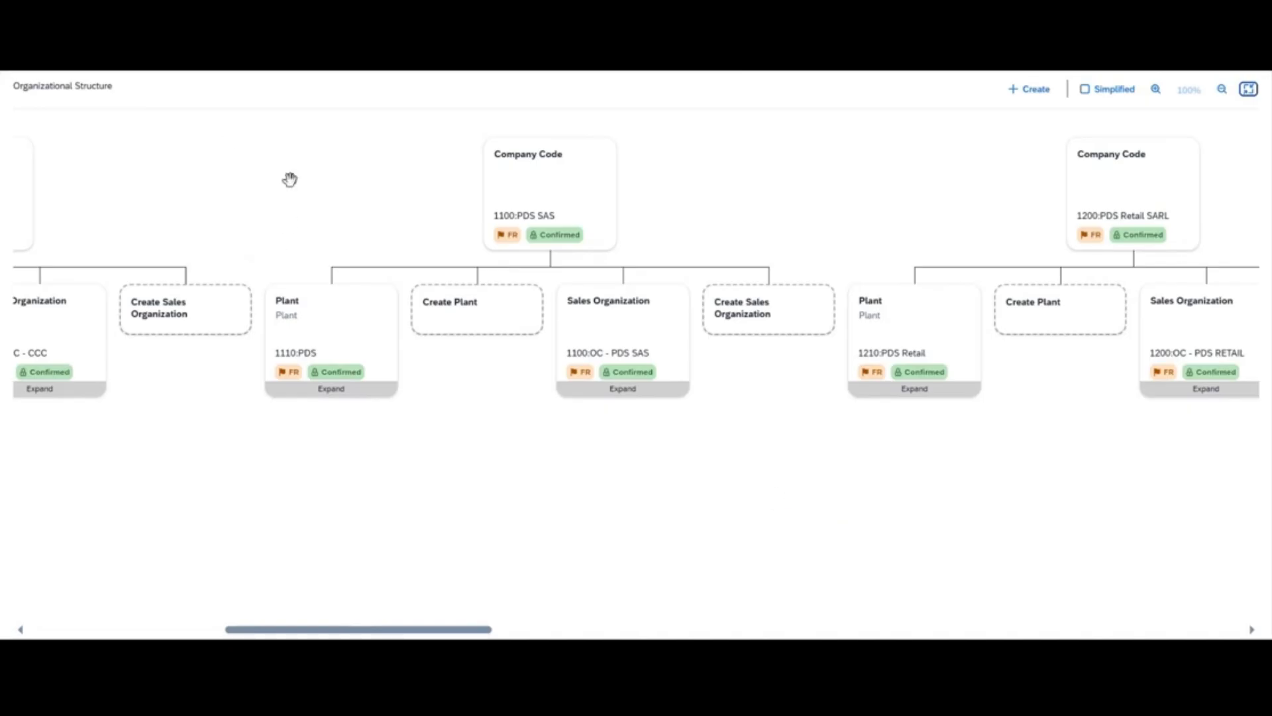
{"action": "left_click", "coordinate": [474, 319]}
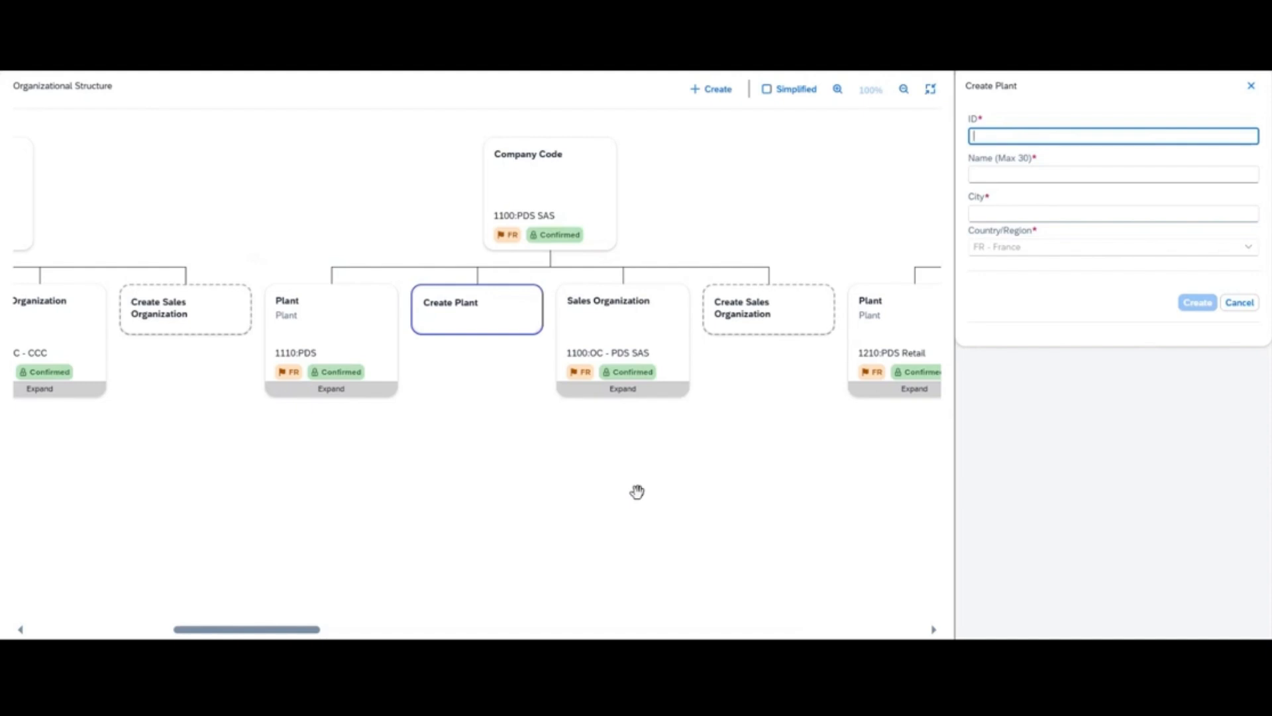
{"action": "type", "text": "1120"}
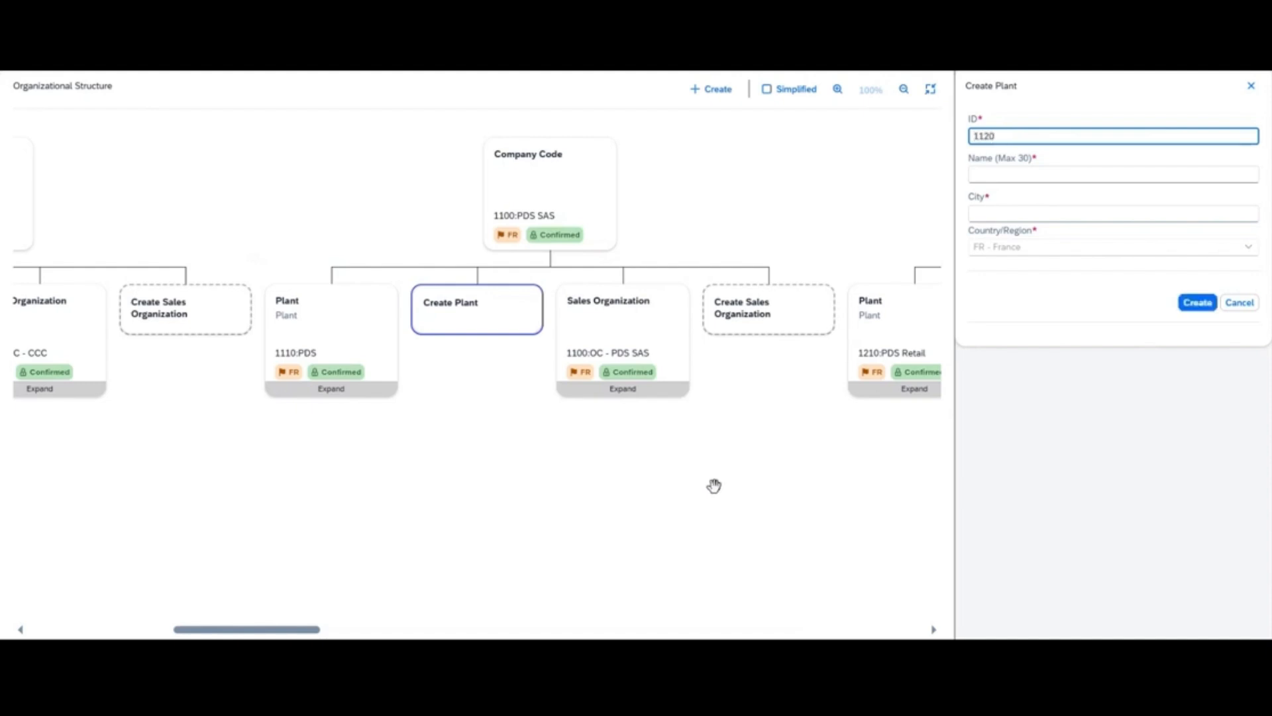
{"action": "left_click", "coordinate": [1036, 174]}
{"action": "type", "text": "Location LMdSM"}
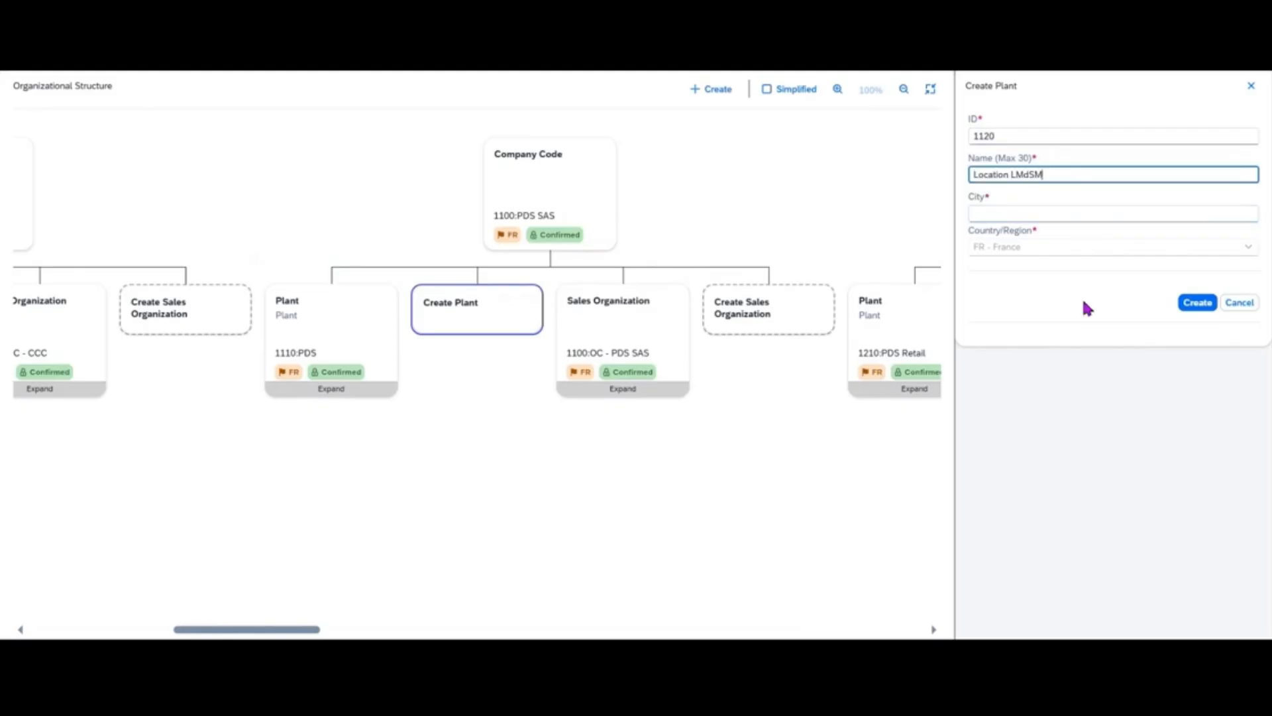
{"action": "left_click", "coordinate": [1000, 211]}
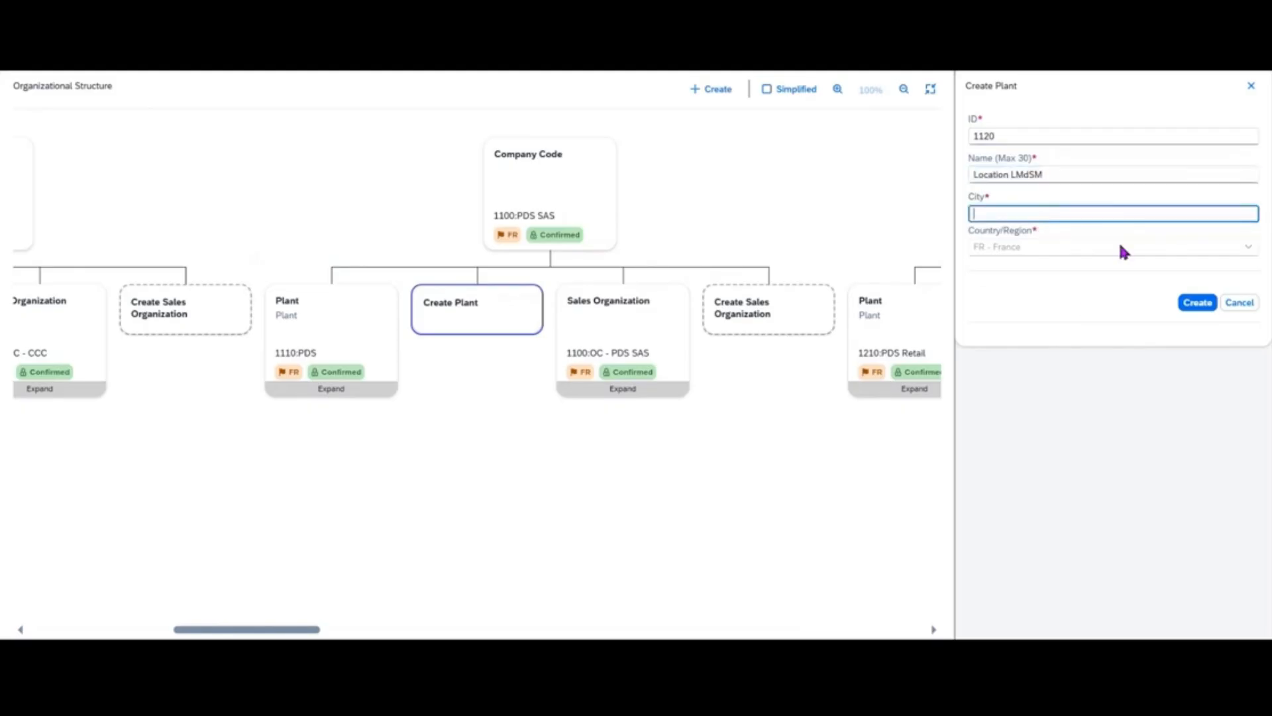
{"action": "type", "text": "Marseille"}
{"action": "left_click", "coordinate": [1198, 302]}
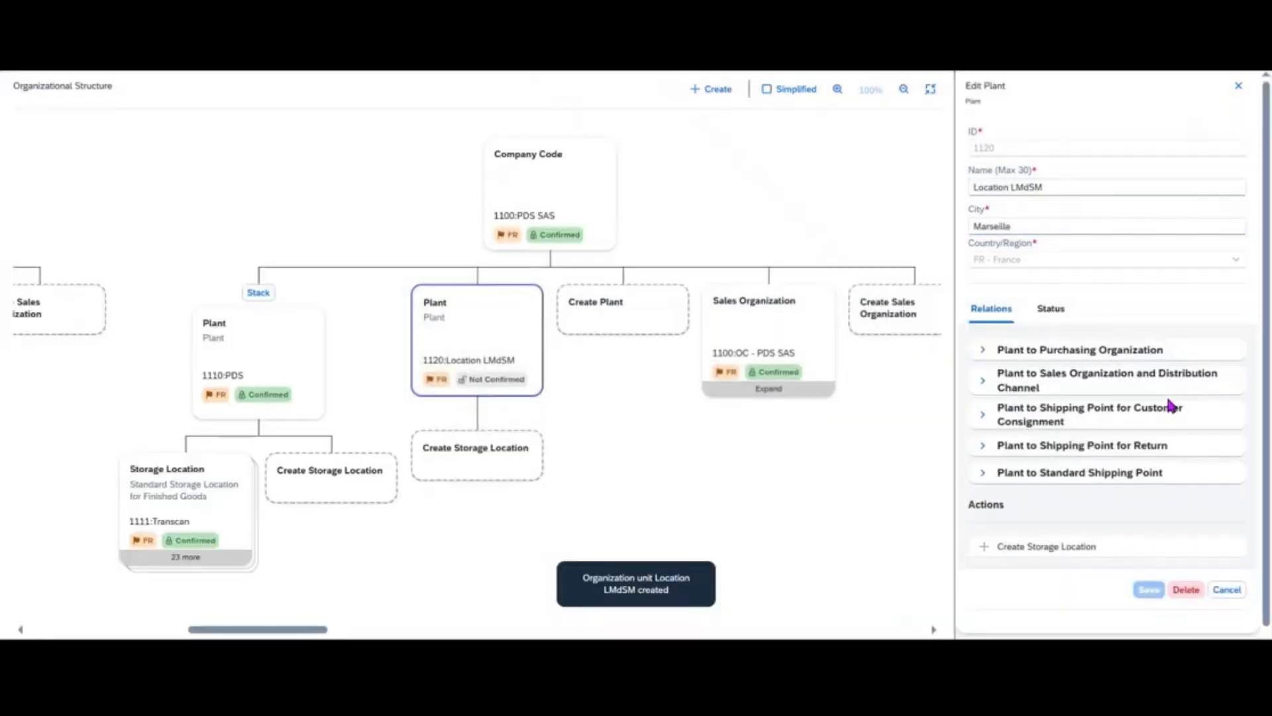
Step: Copy the new plant's name and assign the plant to purchasing organization 1110: PDS SAS Achats
{"action": "left_click_drag", "start_coordinate": [1088, 191], "coordinate": [923, 192]}
{"action": "key", "text": "ctrl+c"}
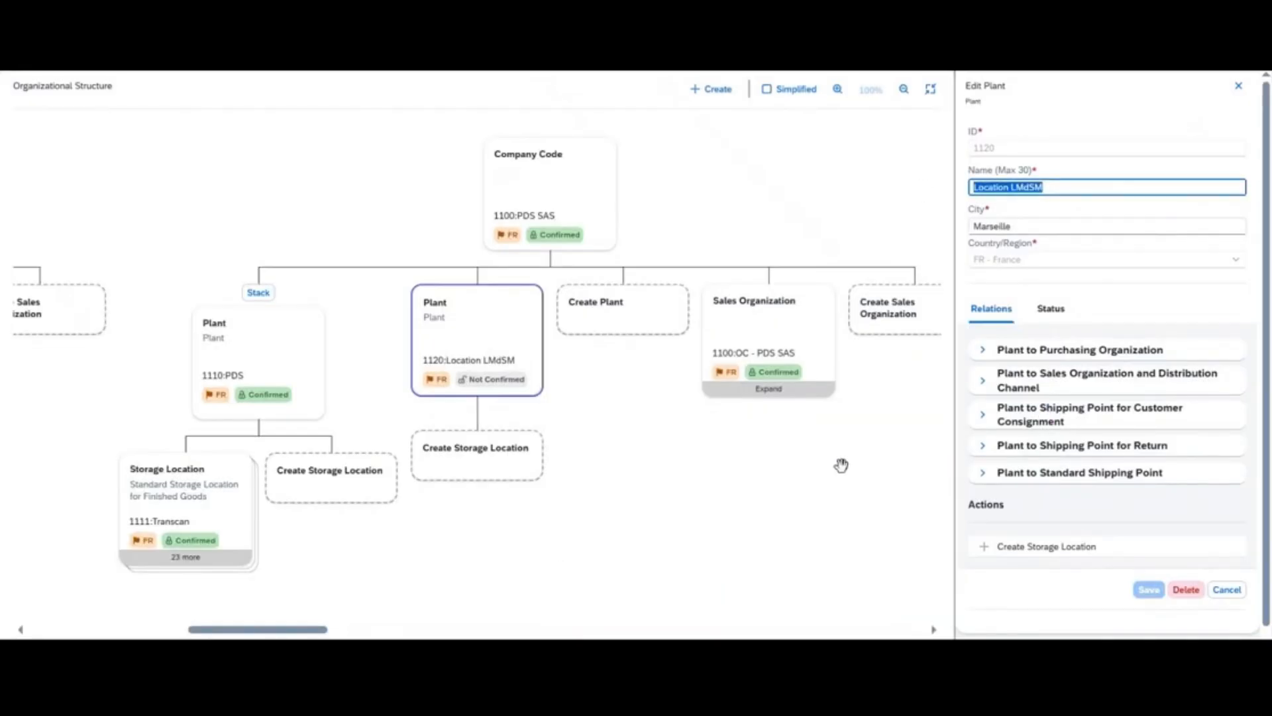
{"action": "left_click", "coordinate": [983, 350]}
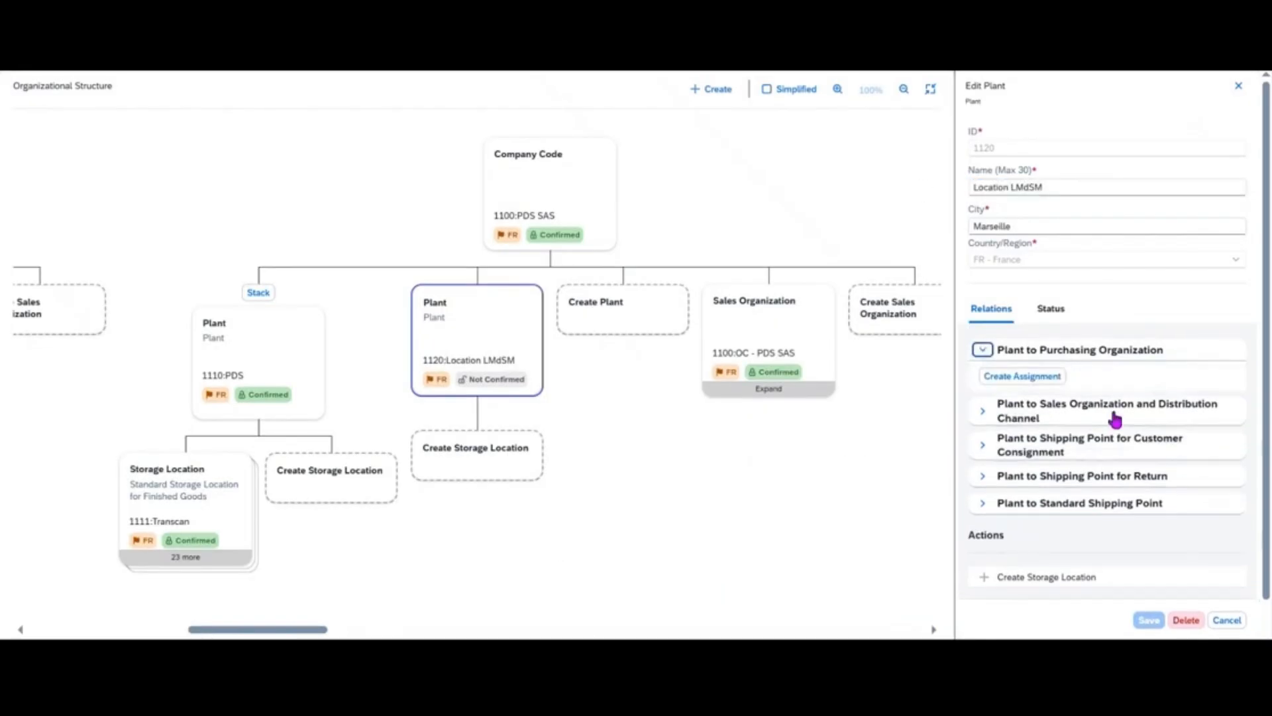
{"action": "left_click", "coordinate": [1055, 379]}
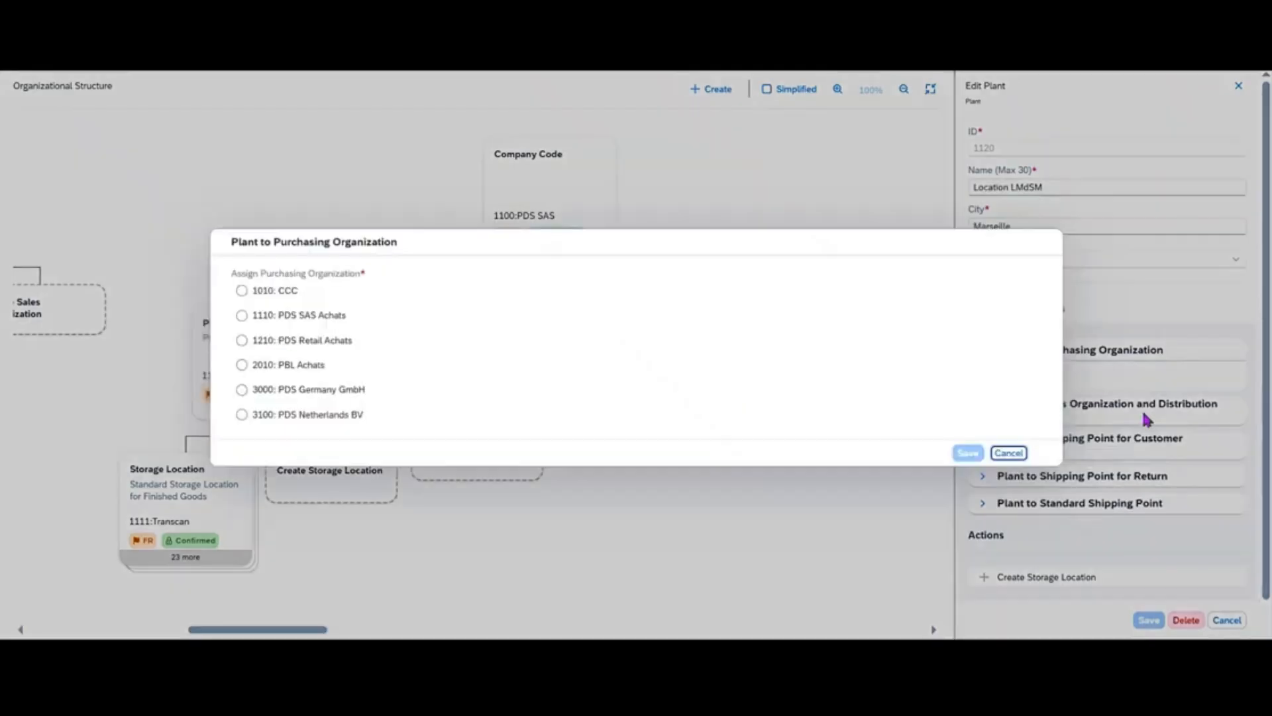
{"action": "left_click", "coordinate": [241, 316]}
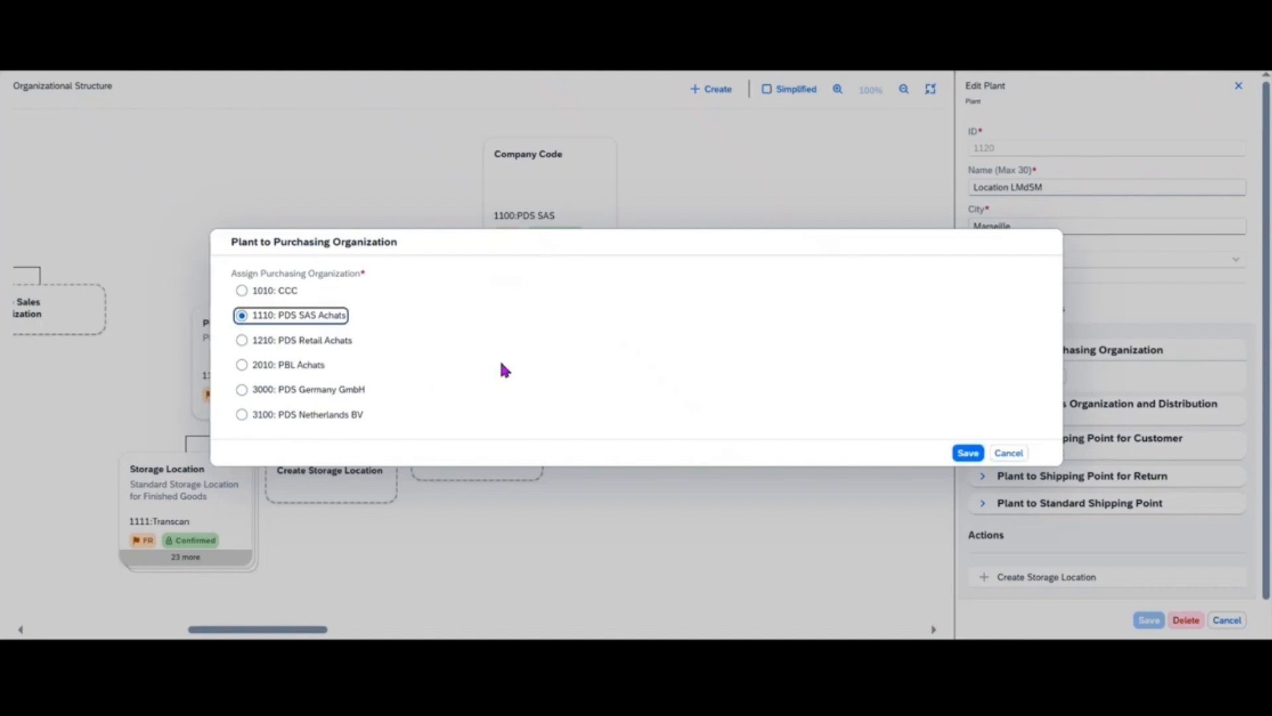
{"action": "left_click", "coordinate": [966, 455]}
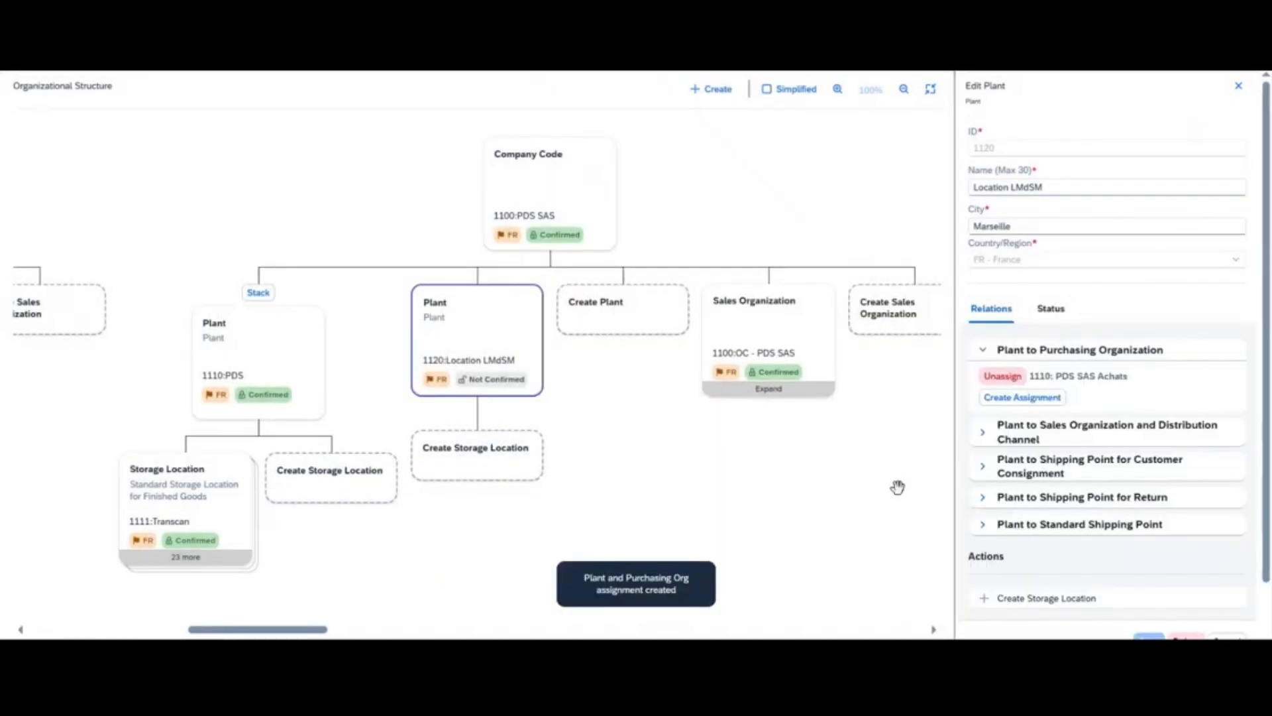
Step: Assign plant 1120 to sales organization 1100: OC - PDS SAS with the B2B, B2C and Intercompagnie channels
{"action": "left_click", "coordinate": [985, 437]}
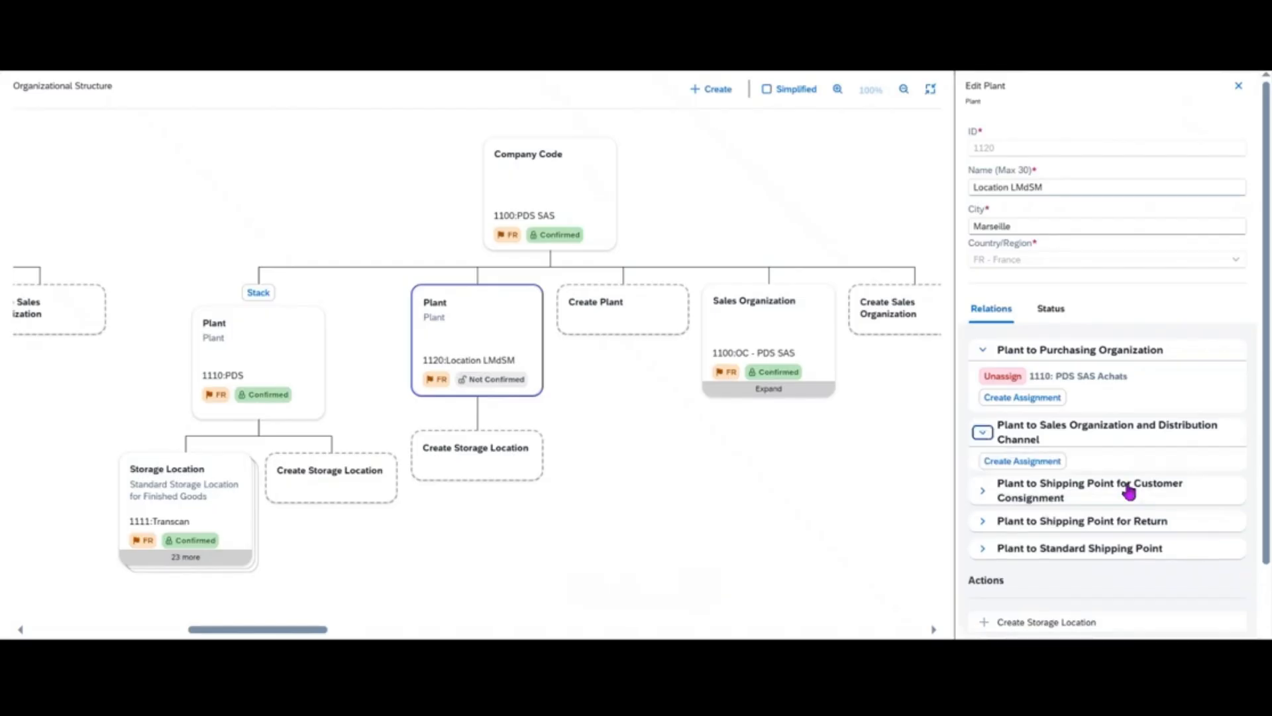
{"action": "left_click", "coordinate": [1051, 463]}
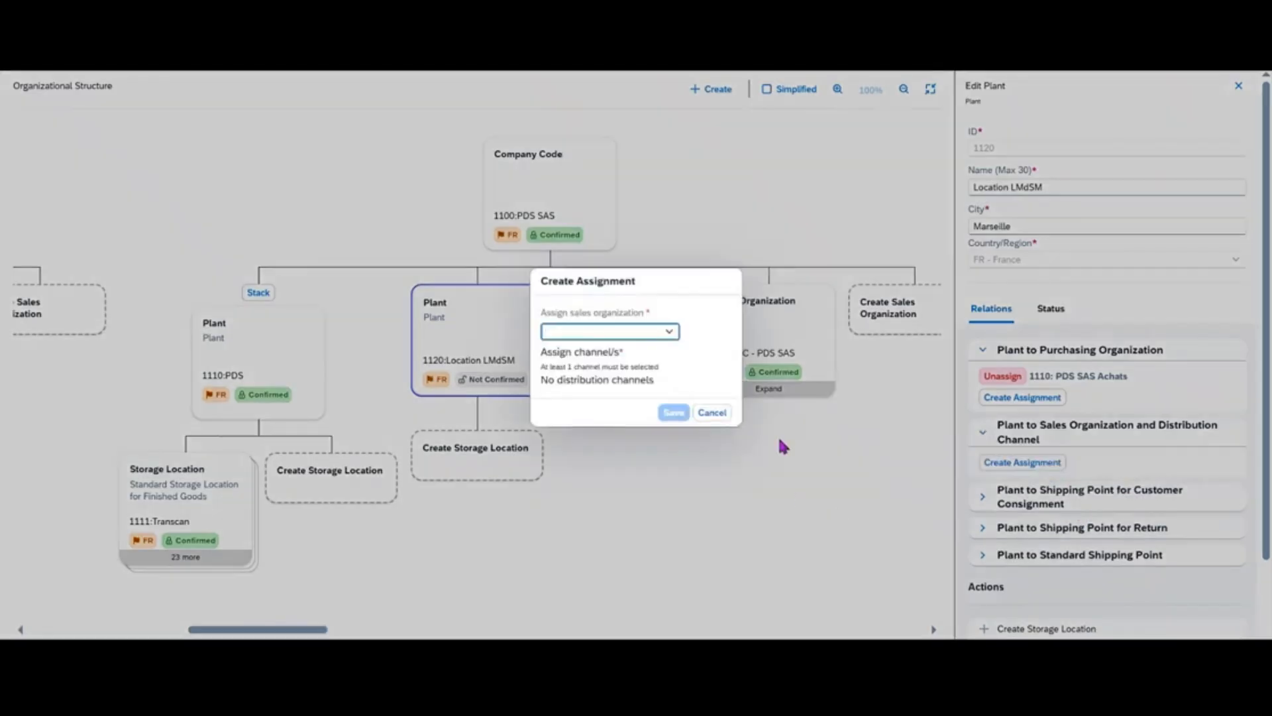
{"action": "left_click", "coordinate": [671, 331]}
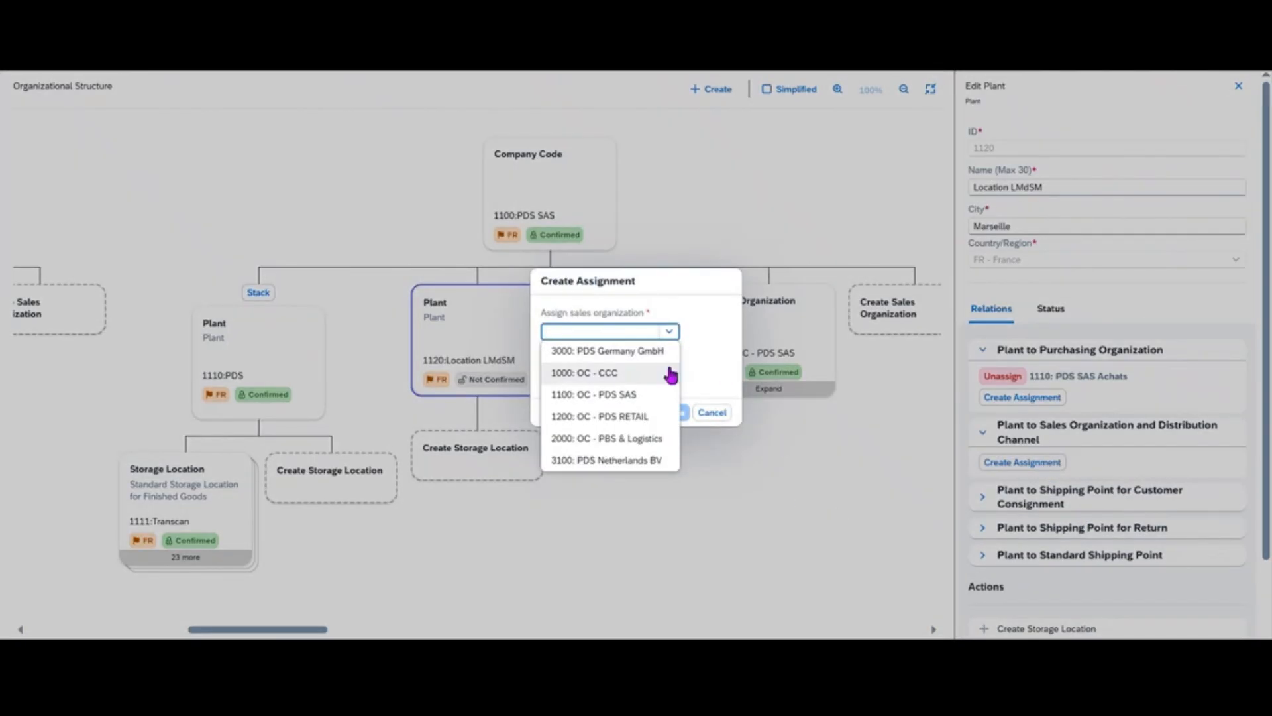
{"action": "left_click", "coordinate": [656, 400]}
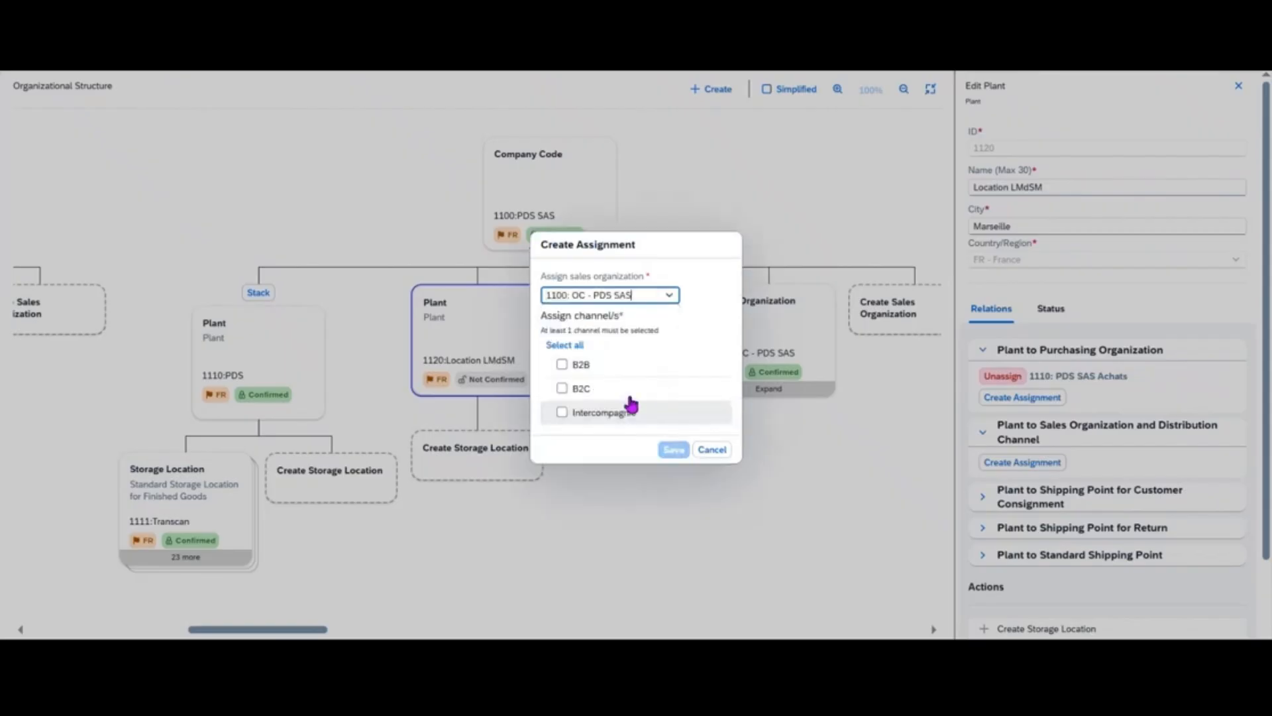
{"action": "left_click", "coordinate": [564, 344]}
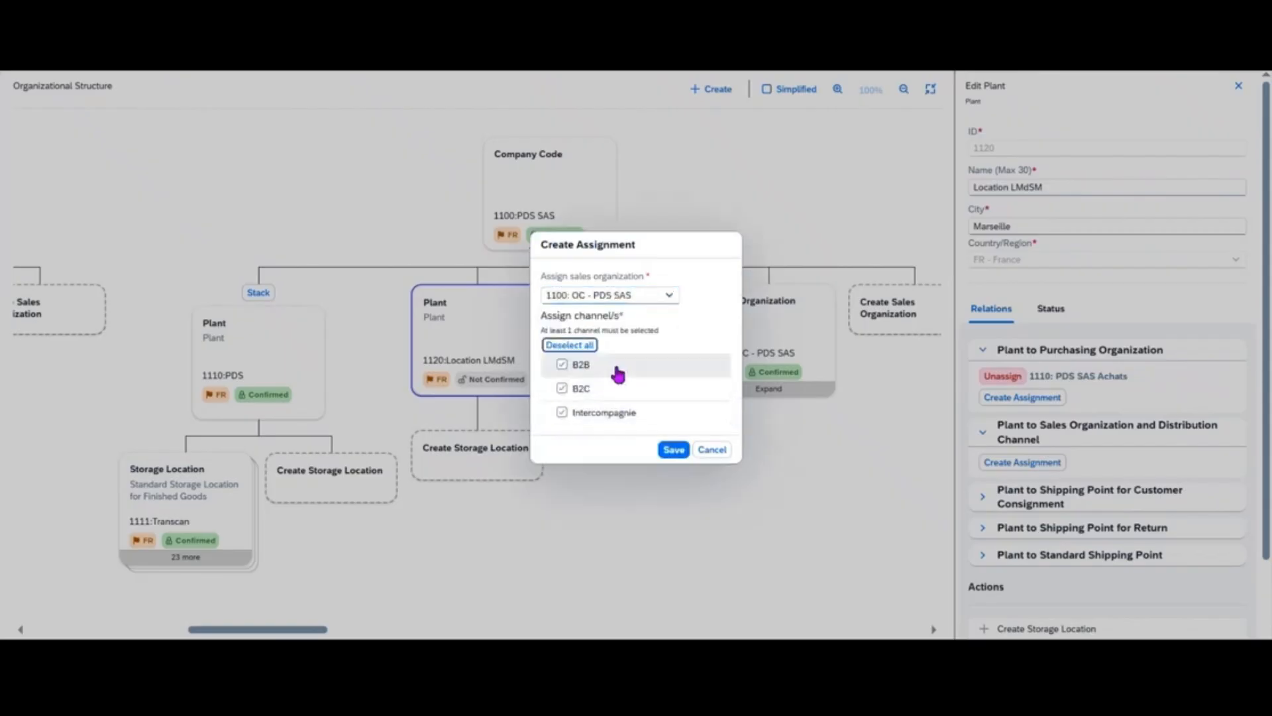
{"action": "left_click", "coordinate": [674, 450]}
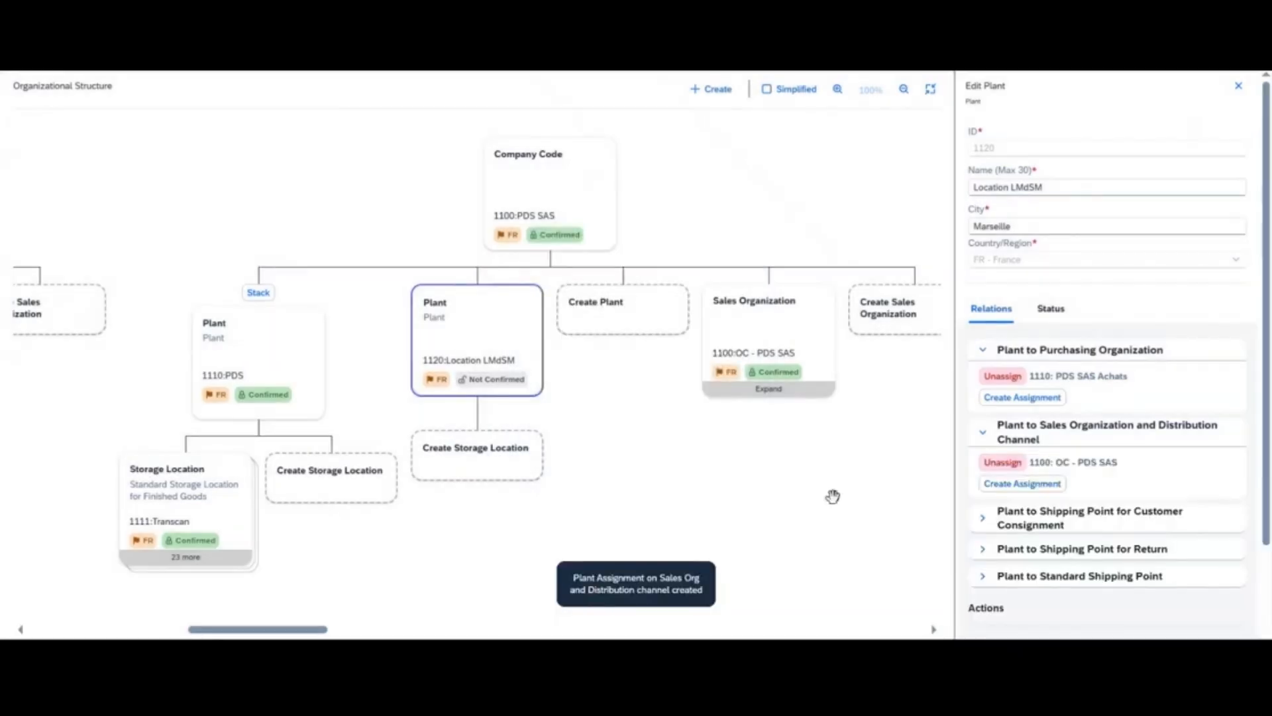
Step: Review the plant's customer consignment shipping points without assigning one, and expand the return and standard shipping point relations
{"action": "left_click", "coordinate": [983, 518]}
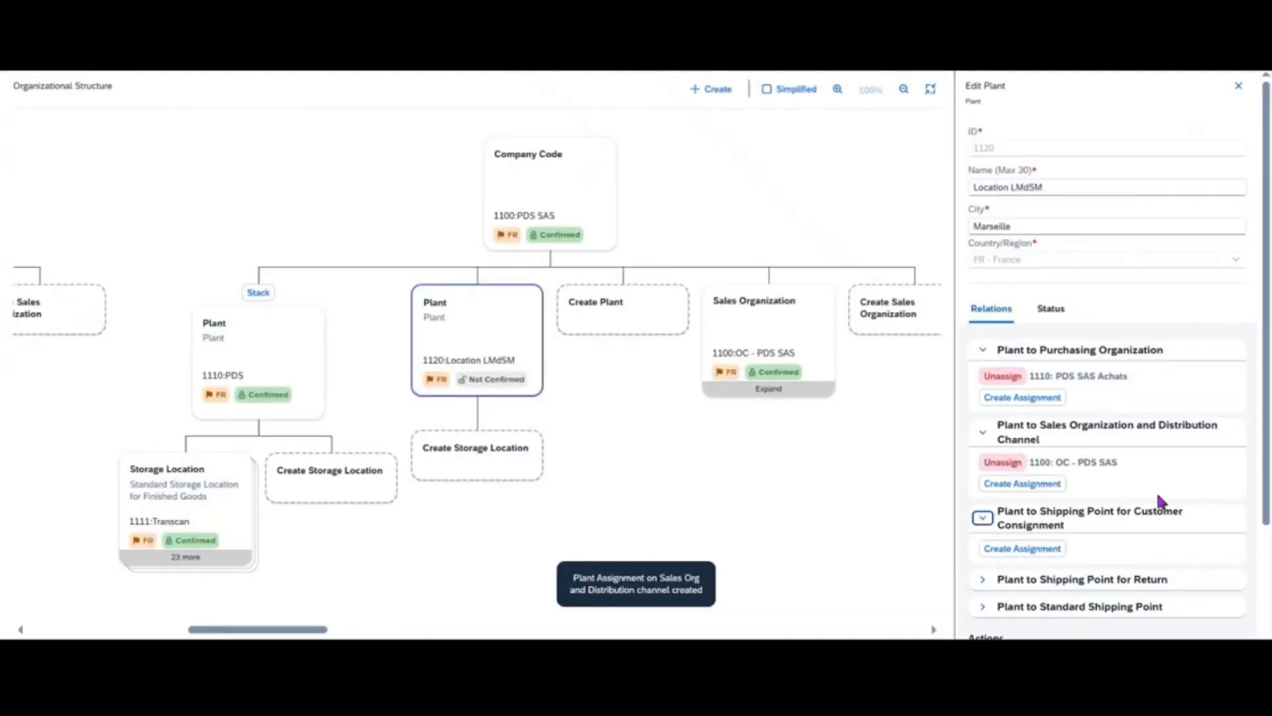
{"action": "scroll", "coordinate": [1120, 504], "scroll_direction": "down", "scroll_amount": 3}
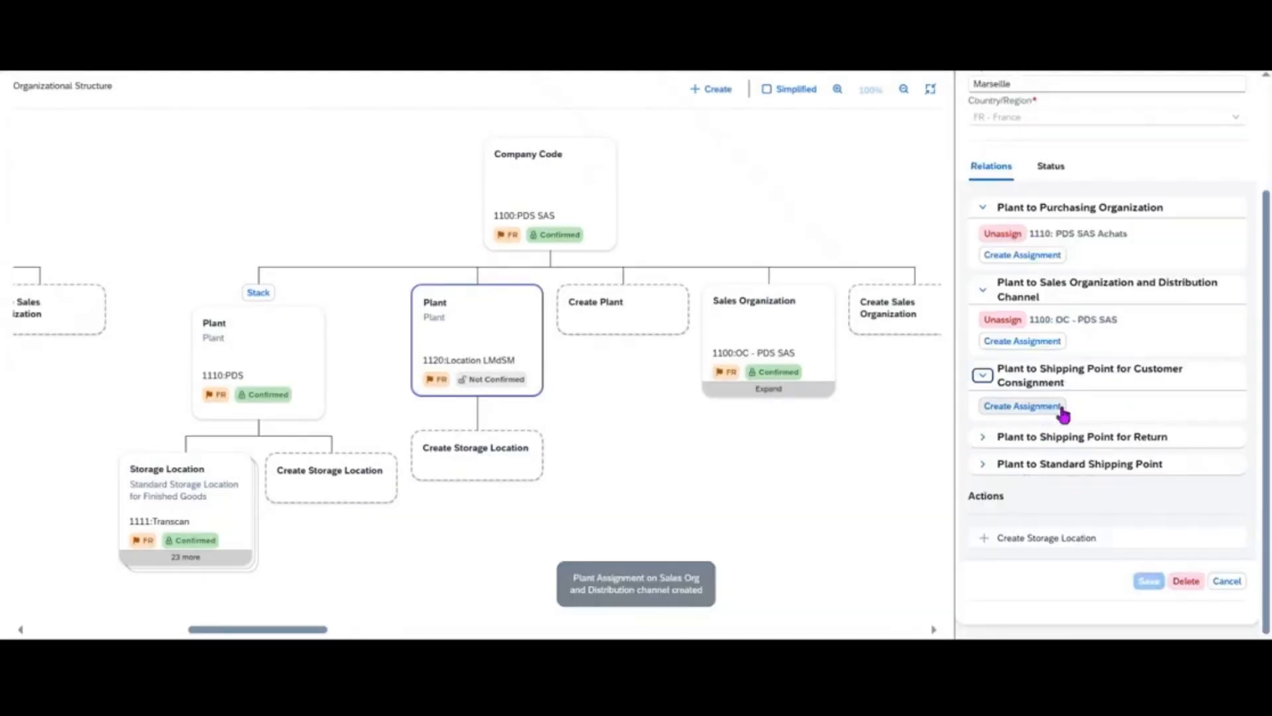
{"action": "left_click", "coordinate": [1023, 405]}
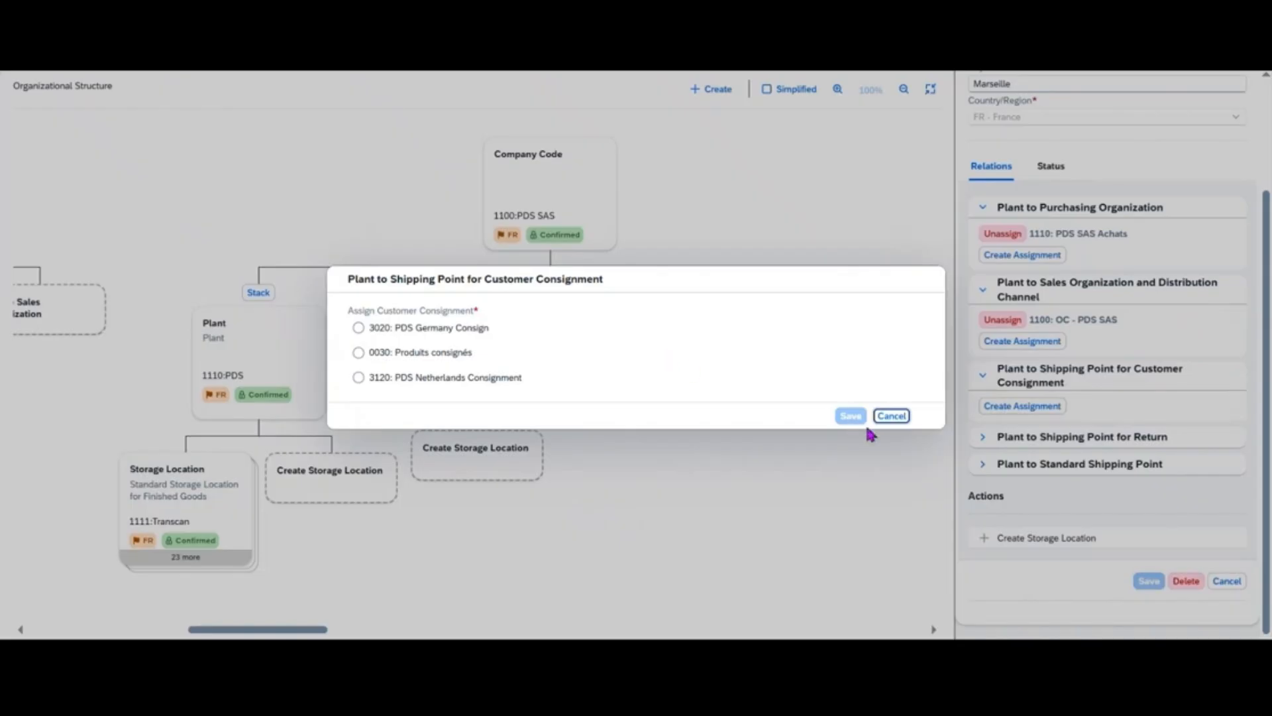
{"action": "left_click", "coordinate": [892, 416]}
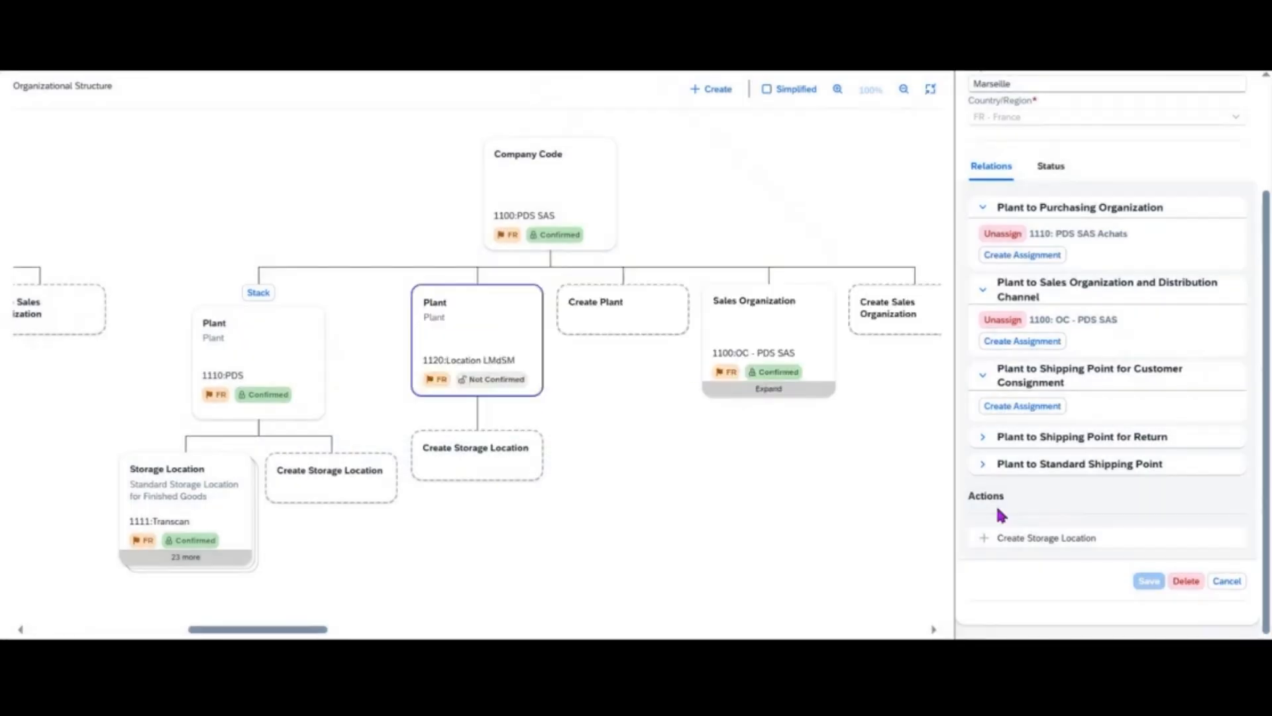
{"action": "left_click", "coordinate": [984, 437]}
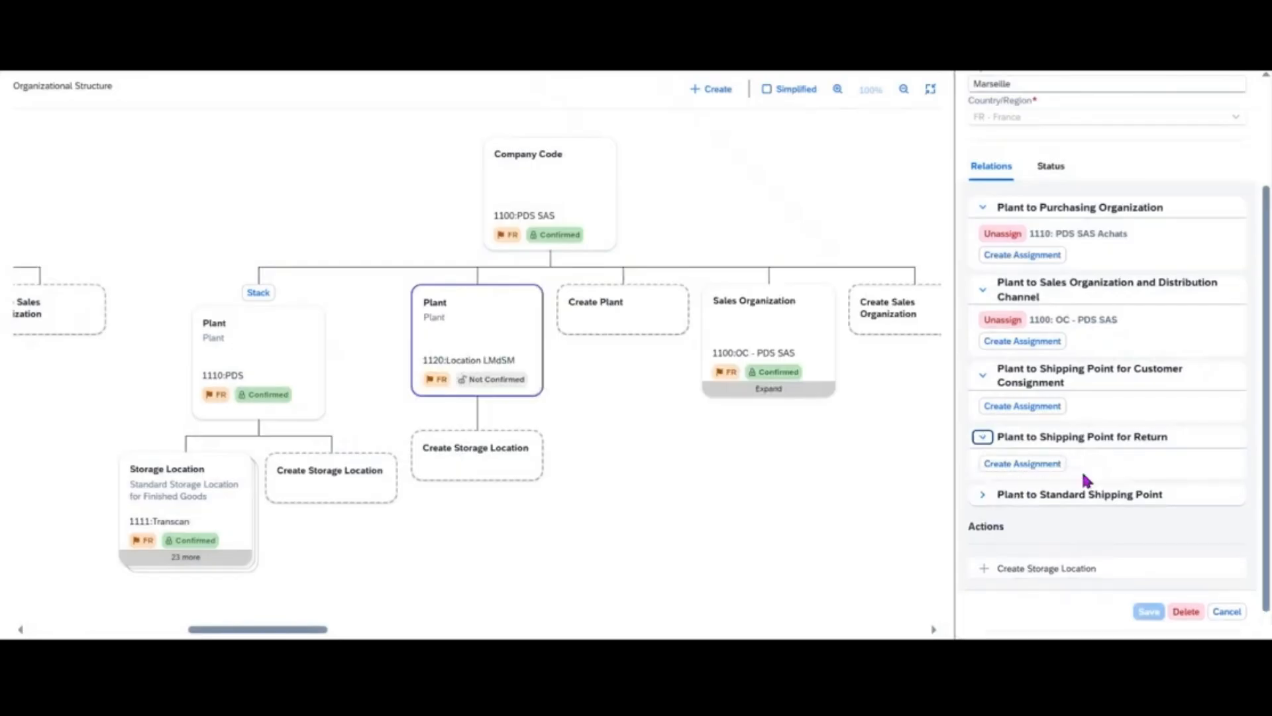
{"action": "left_click", "coordinate": [983, 495]}
{"action": "scroll", "coordinate": [1129, 407], "scroll_direction": "down", "scroll_amount": 2}
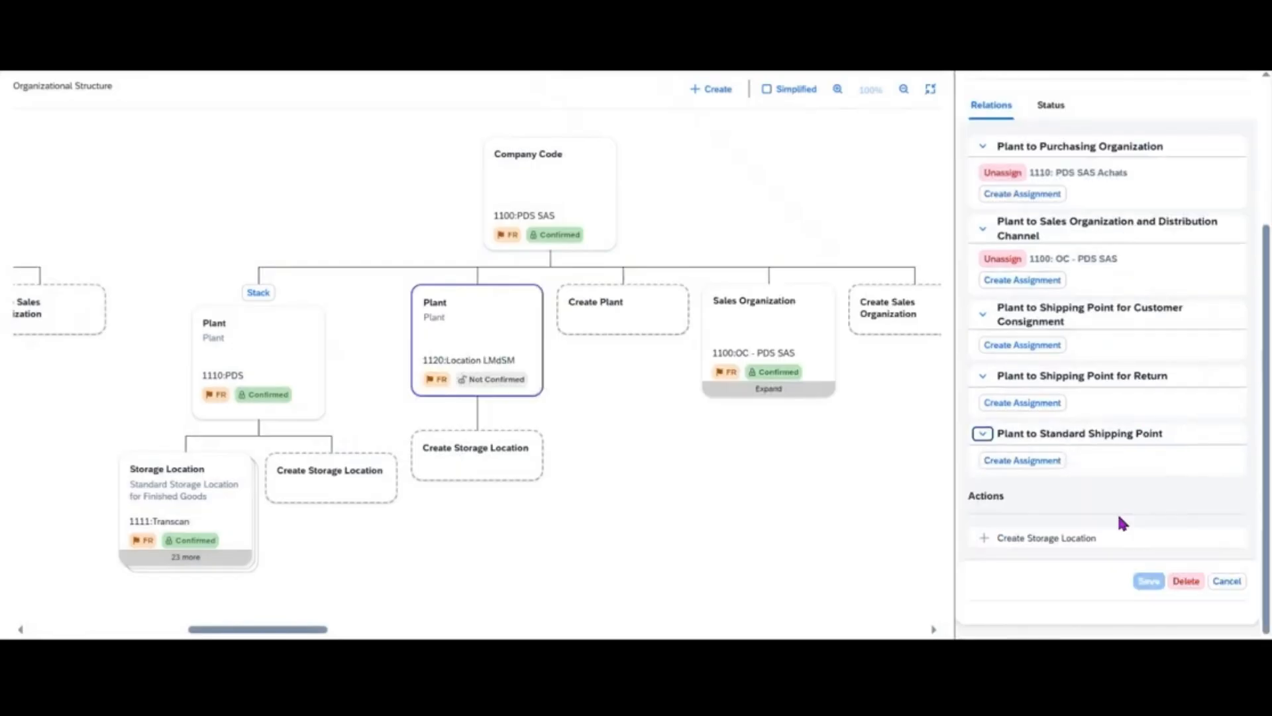
Step: Start a storage location under plant 1120 with ID 1121, the copied name Location LMdSM and city mARSEILLE
{"action": "left_click", "coordinate": [1046, 540]}
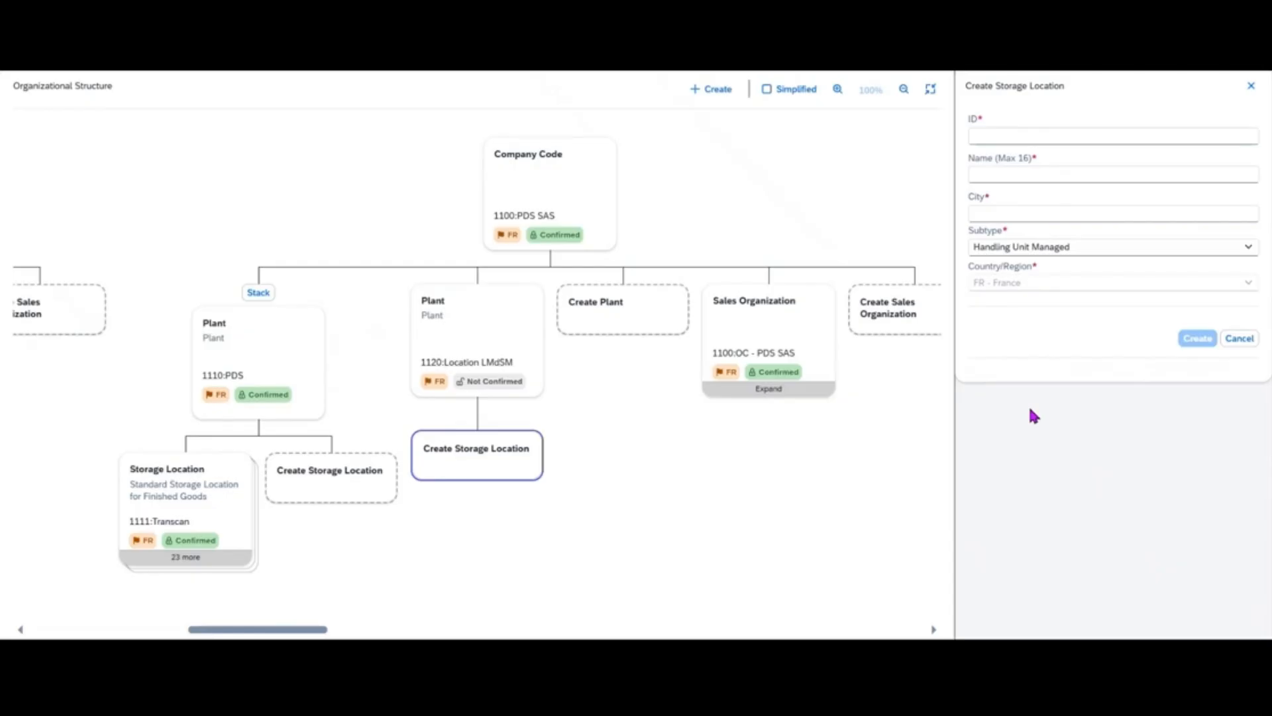
{"action": "left_click", "coordinate": [1098, 141]}
{"action": "type", "text": "8"}
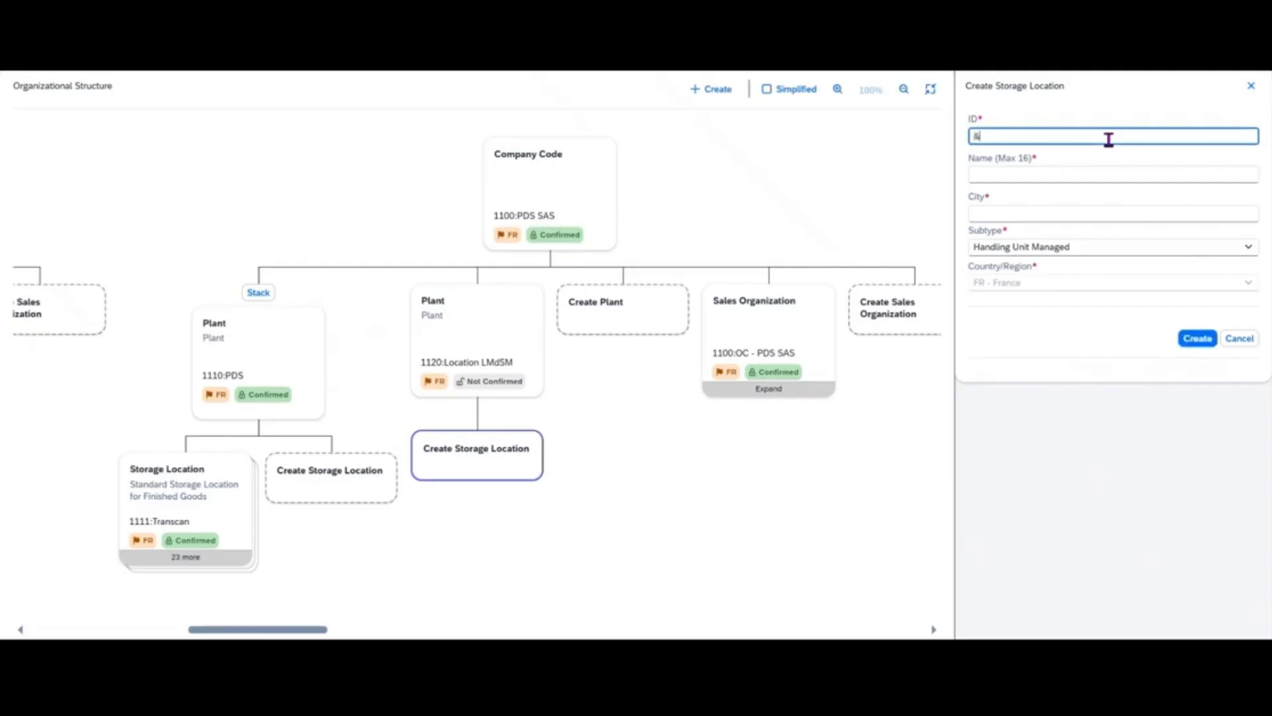
{"action": "type", "text": "8"}
{"action": "key", "text": "BackSpace"}
{"action": "key", "text": "BackSpace"}
{"action": "type", "text": "1121"}
{"action": "left_click", "coordinate": [1144, 178]}
{"action": "key", "text": "ctrl+v"}
{"action": "left_click", "coordinate": [1069, 219]}
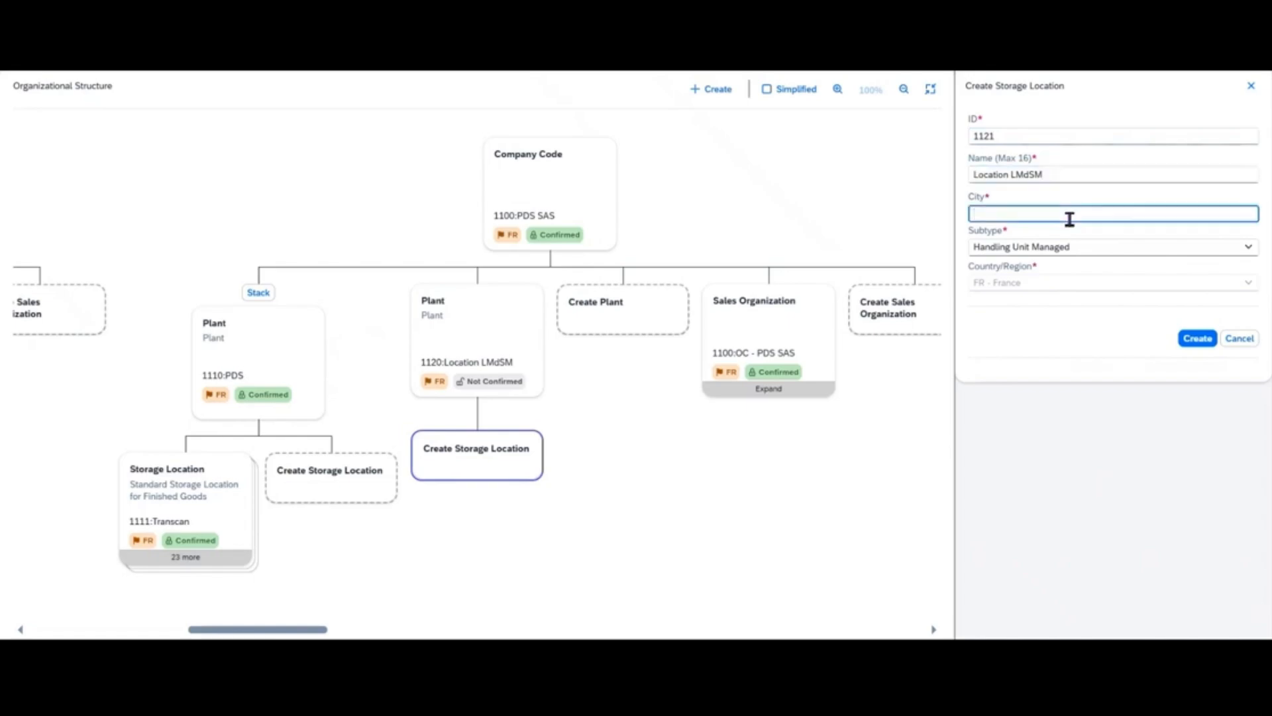
{"action": "type", "text": "mARSEILLE"}
Step: Set the new storage location's subtype to Warehouse
{"action": "left_click", "coordinate": [1085, 249]}
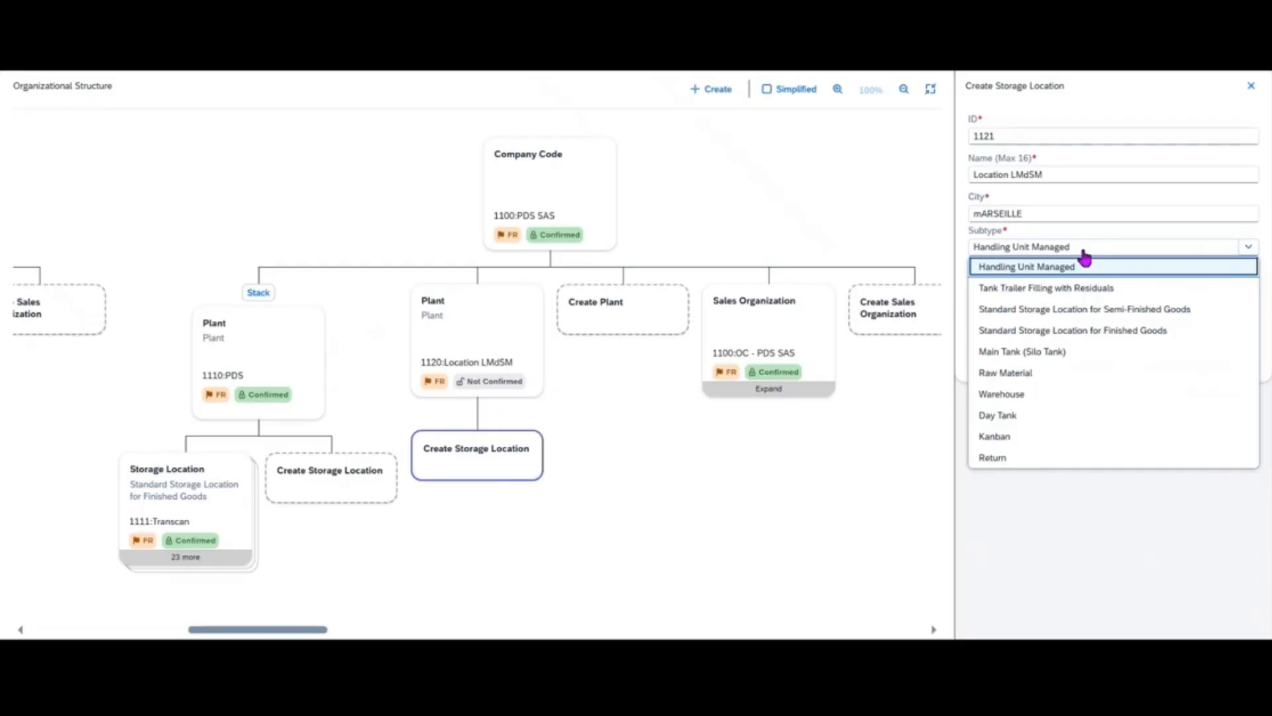
{"action": "left_click", "coordinate": [1167, 331]}
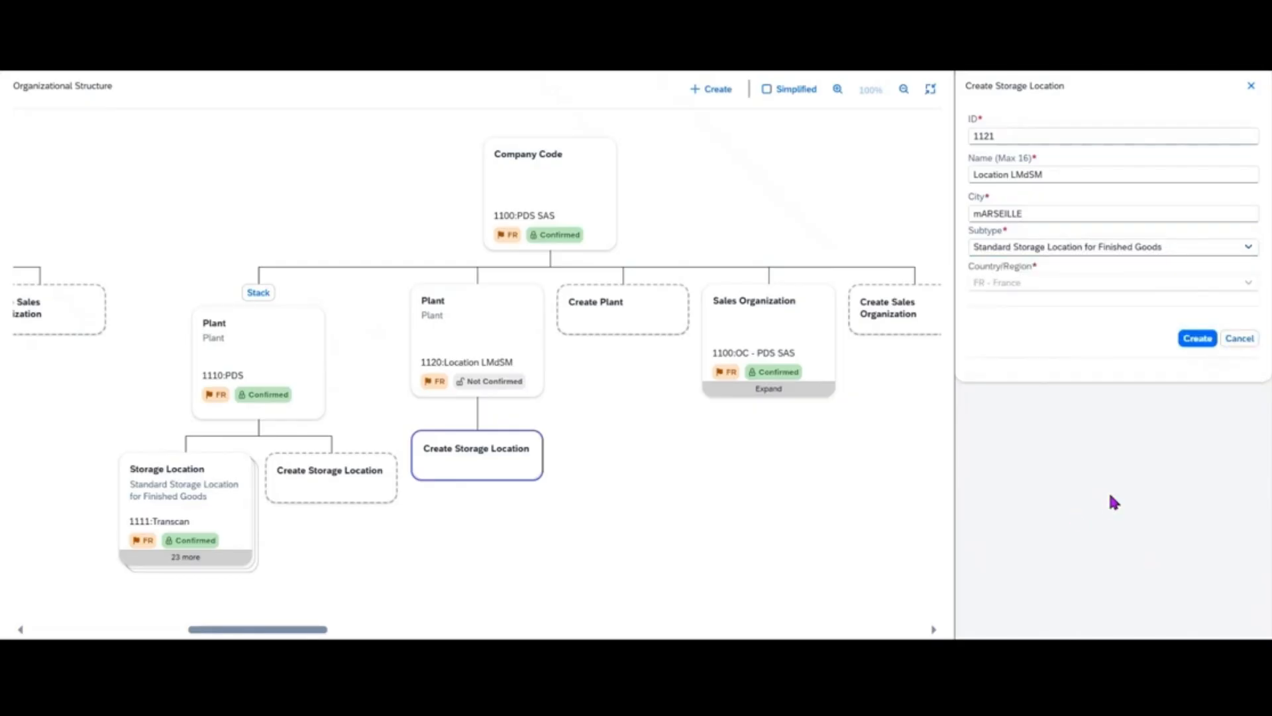
{"action": "left_click", "coordinate": [1126, 254]}
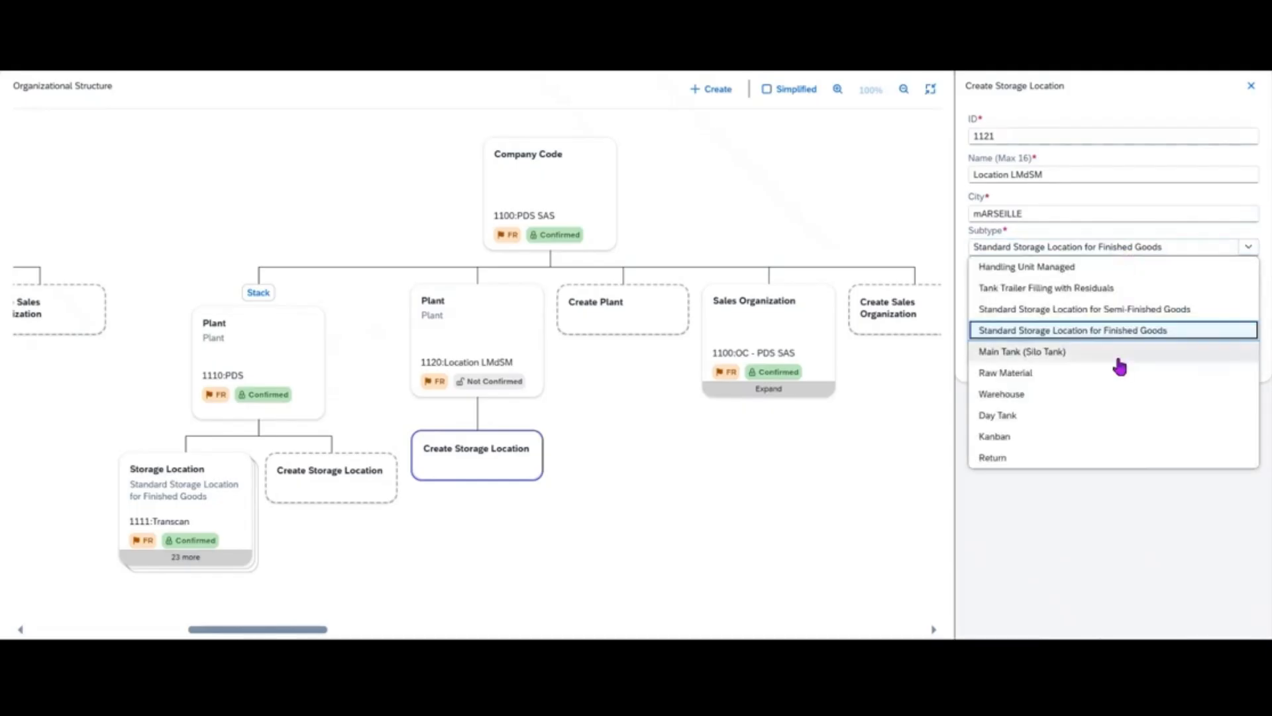
{"action": "left_click", "coordinate": [1111, 394]}
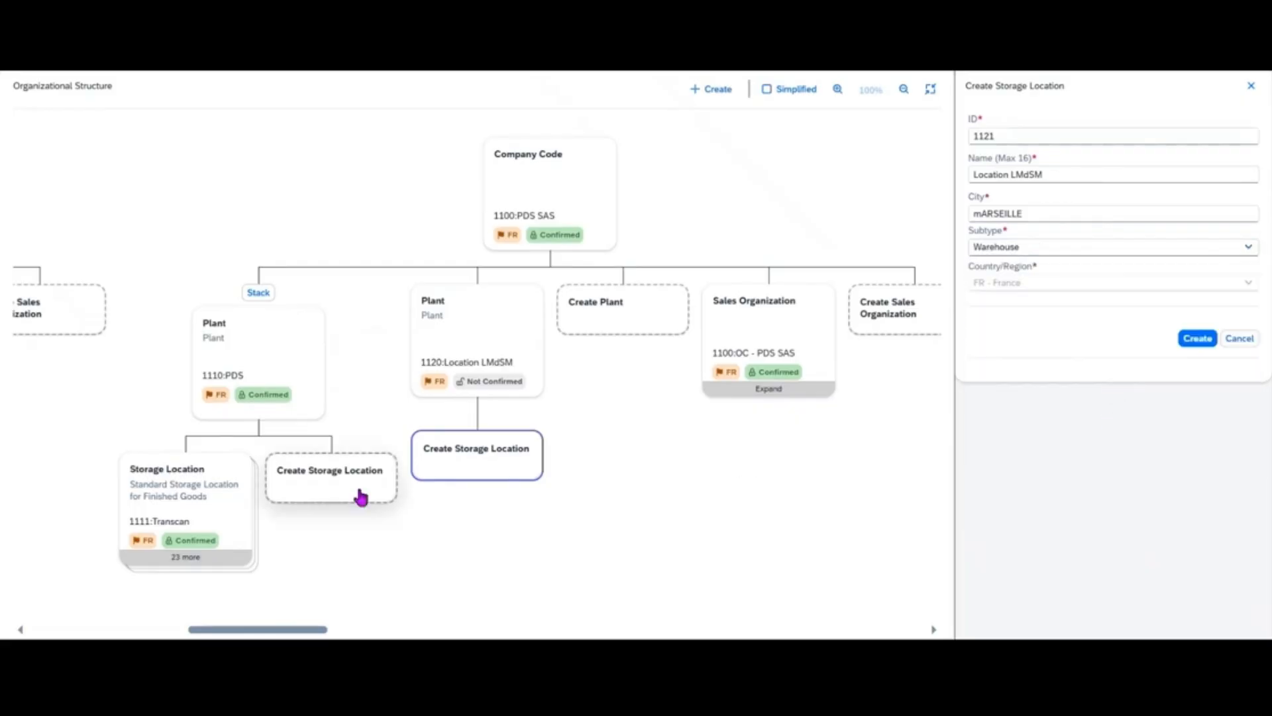
Step: Expand plant 1110's stacked storage locations for comparison, keep the unsaved entries and create storage location 1121
{"action": "left_click", "coordinate": [216, 505]}
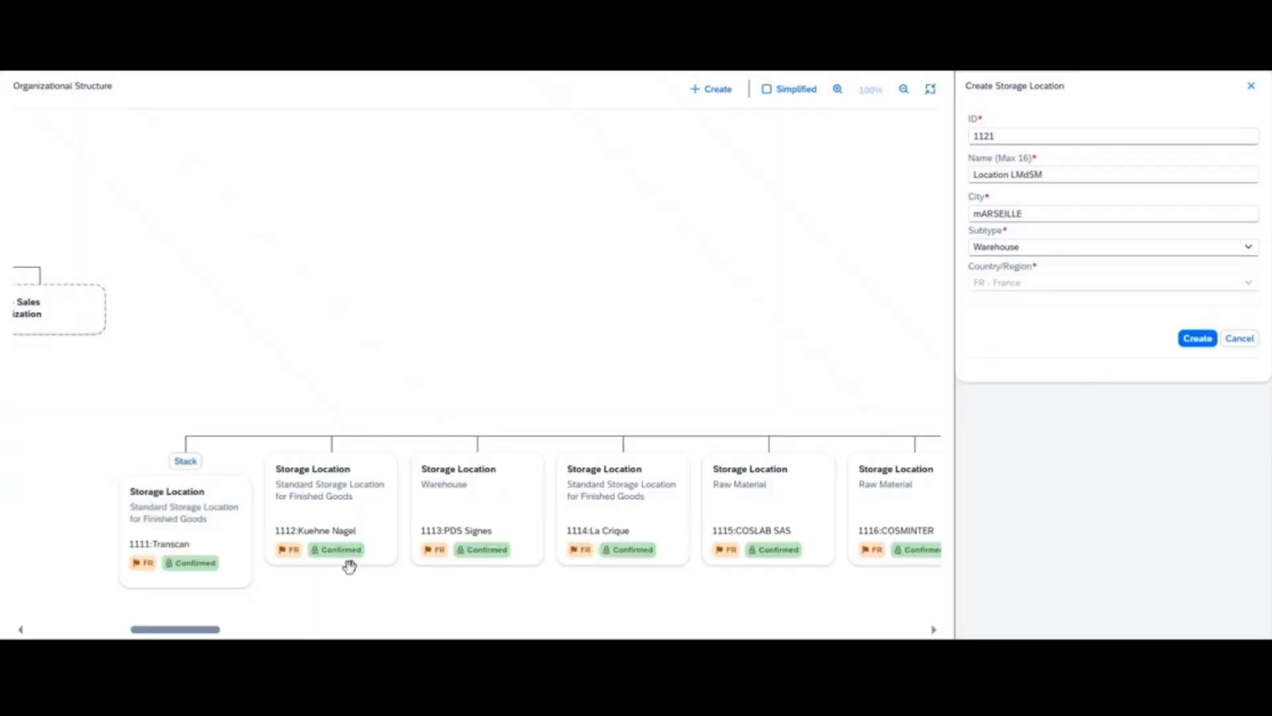
{"action": "left_click", "coordinate": [481, 508]}
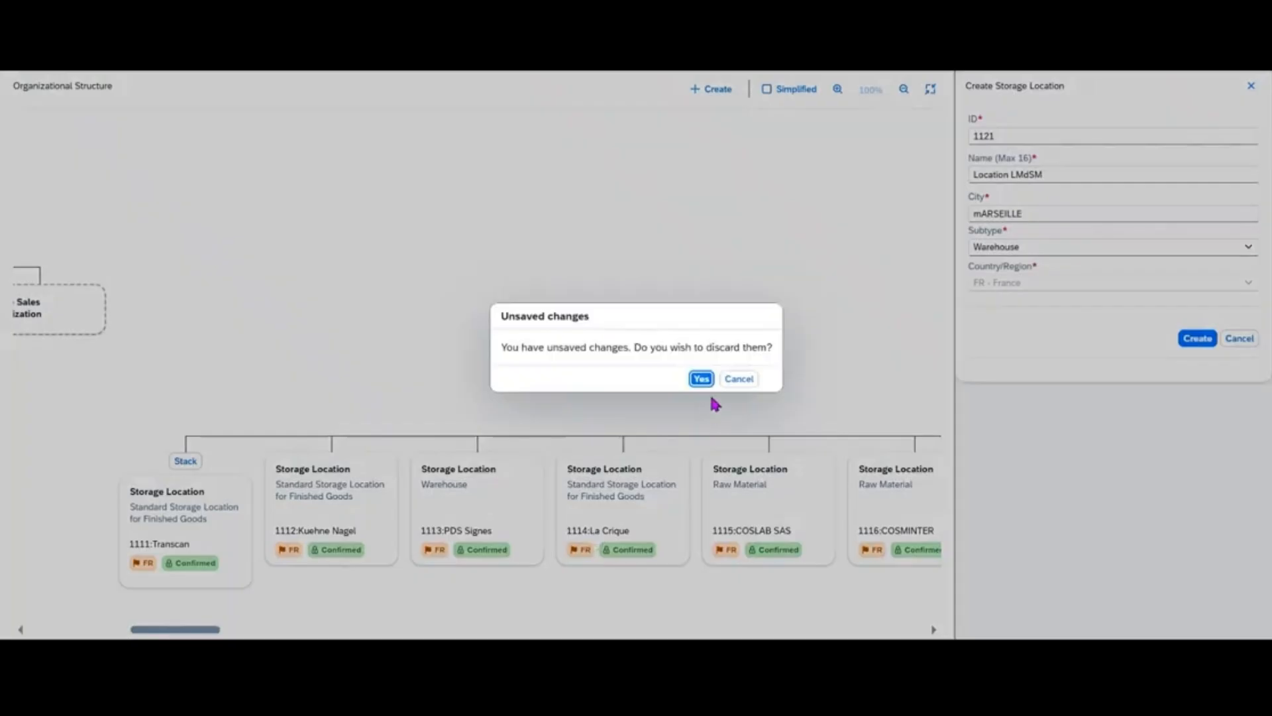
{"action": "left_click", "coordinate": [739, 381]}
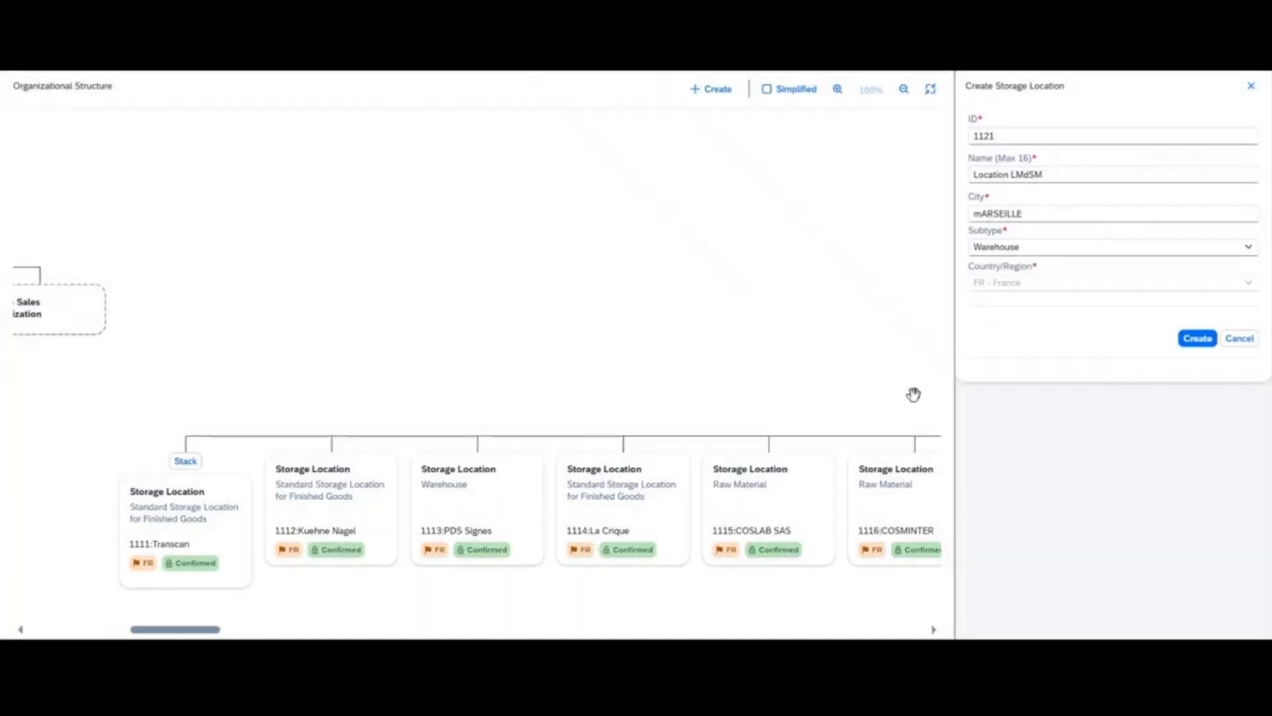
{"action": "left_click", "coordinate": [1197, 340]}
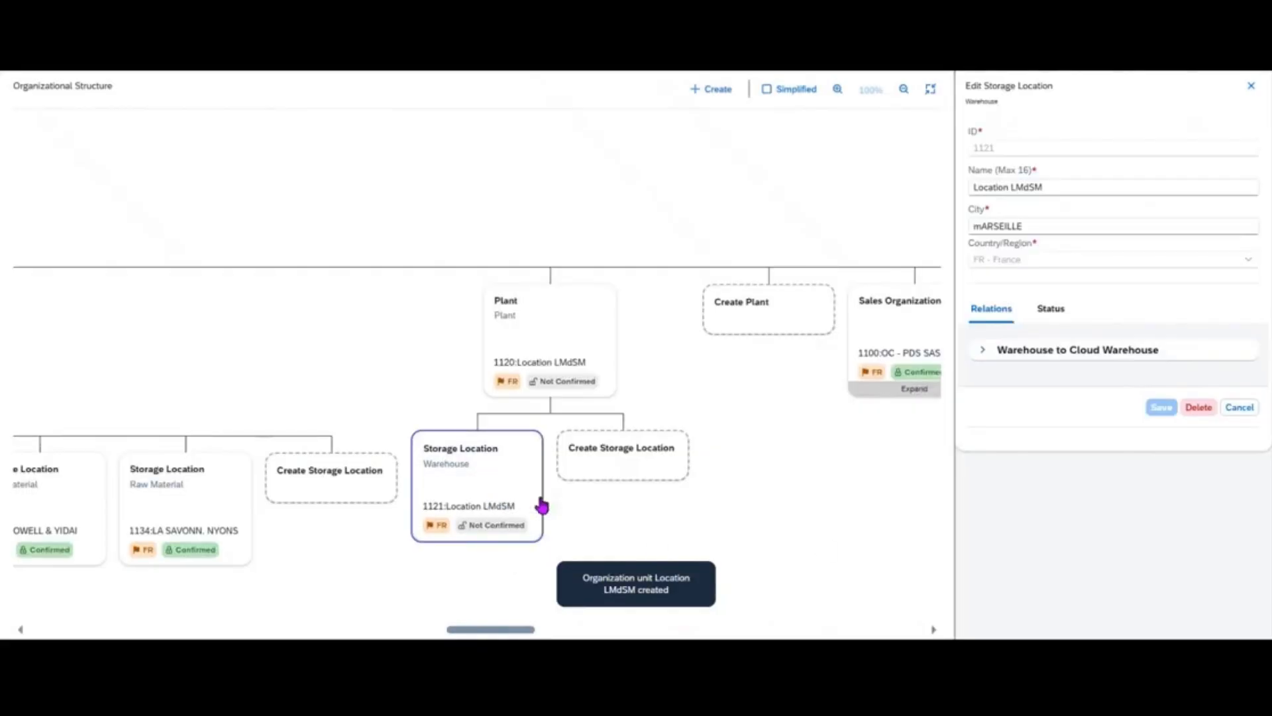
Step: Examine the existing storage locations under plant 1110 and their subtypes
{"action": "left_click_drag", "start_coordinate": [332, 579], "coordinate": [941, 594]}
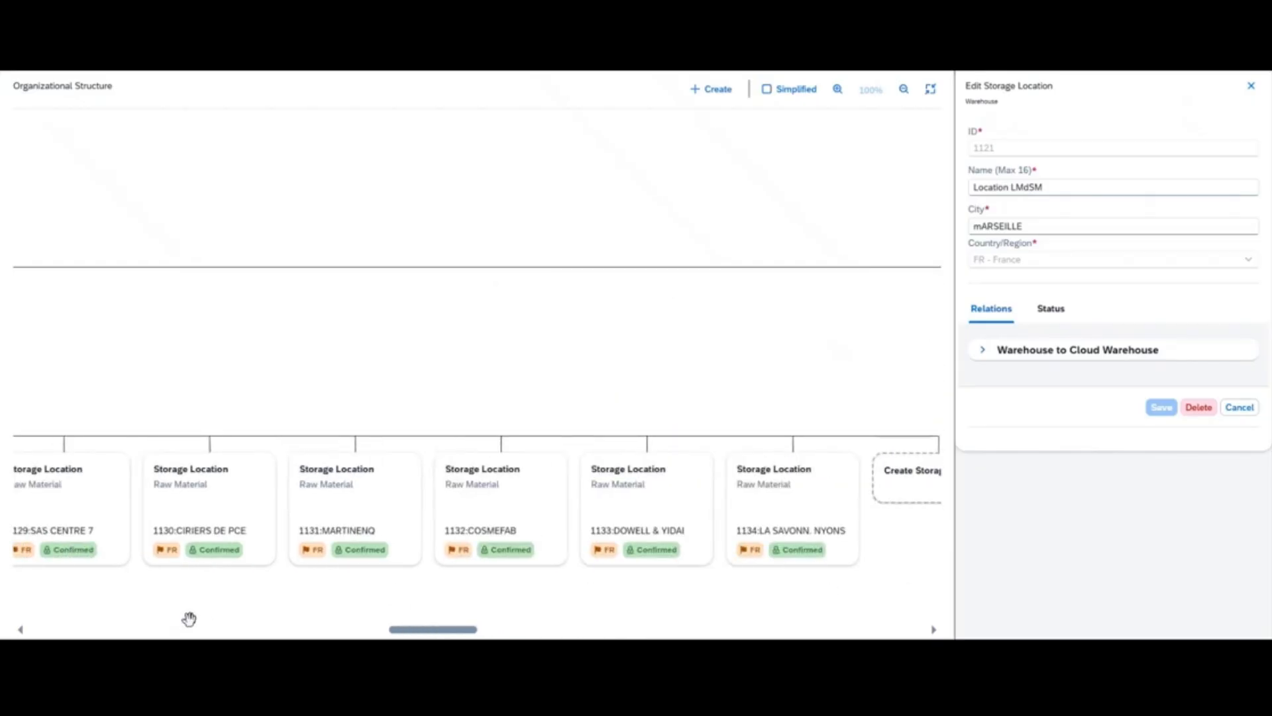
{"action": "left_click_drag", "start_coordinate": [190, 616], "coordinate": [1031, 614]}
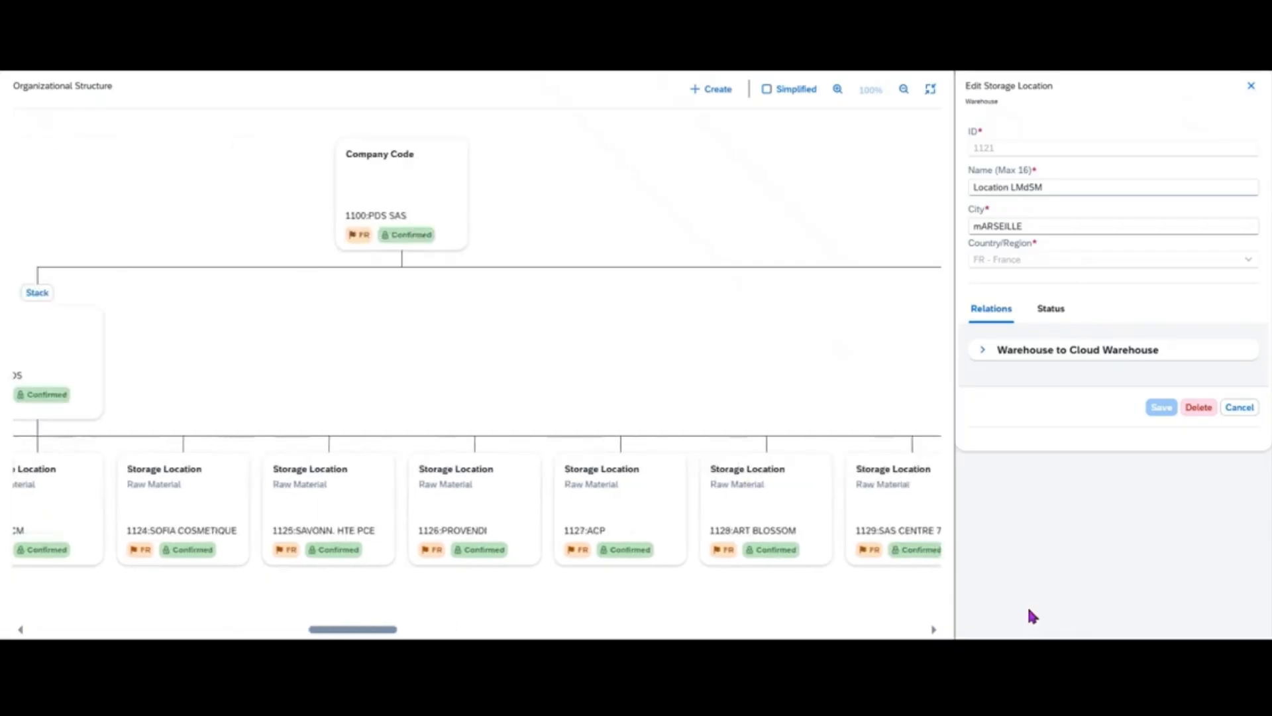
{"action": "left_click_drag", "start_coordinate": [157, 609], "coordinate": [1068, 600]}
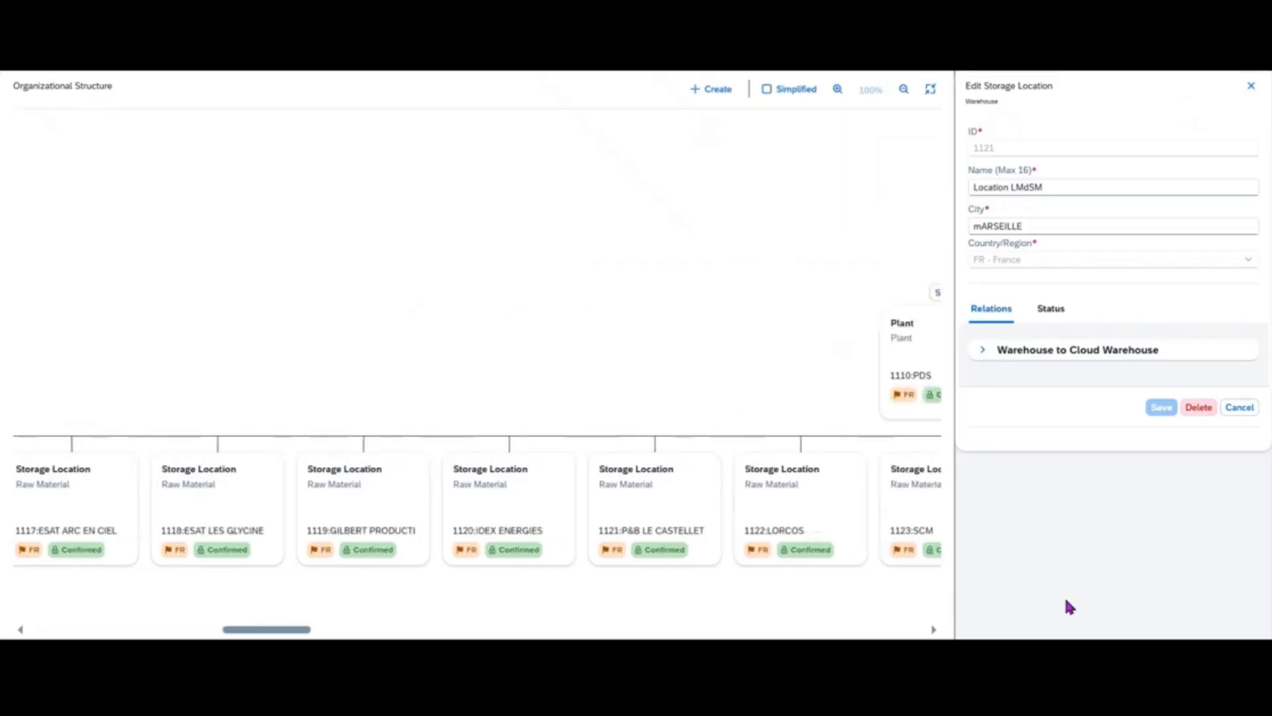
{"action": "left_click_drag", "start_coordinate": [294, 304], "coordinate": [745, 302]}
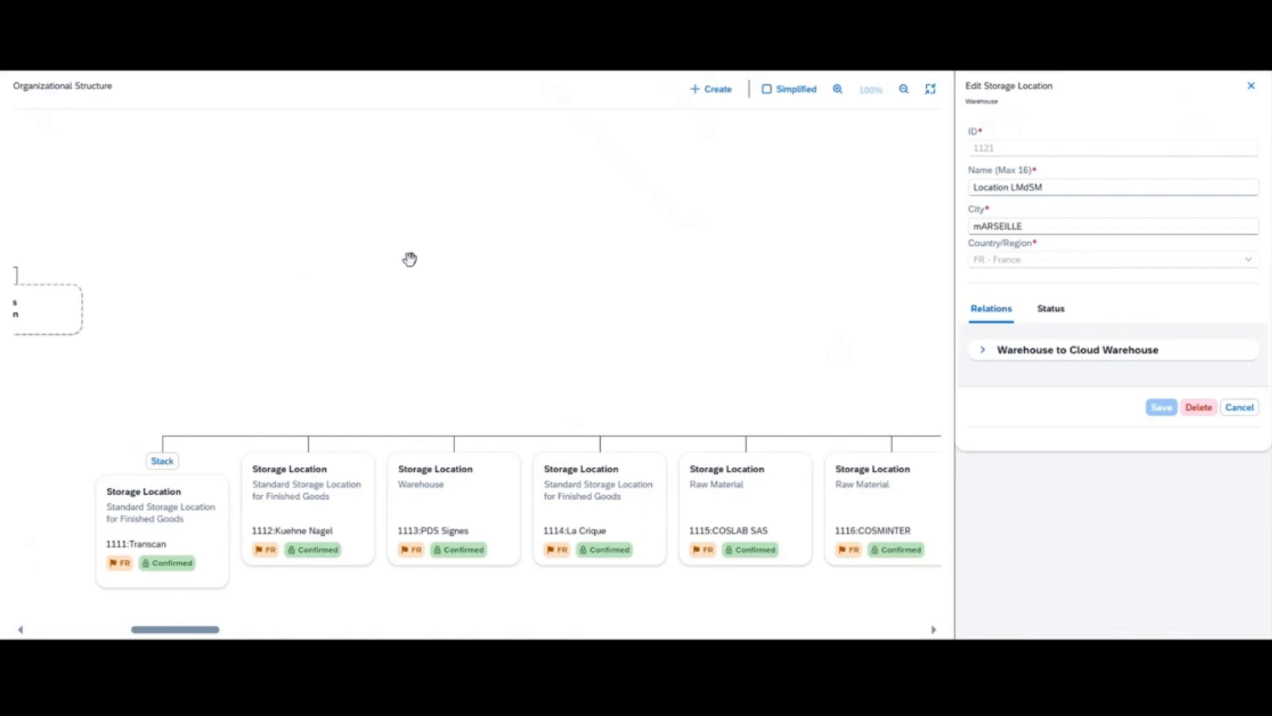
{"action": "left_click_drag", "start_coordinate": [514, 273], "coordinate": [25, 271]}
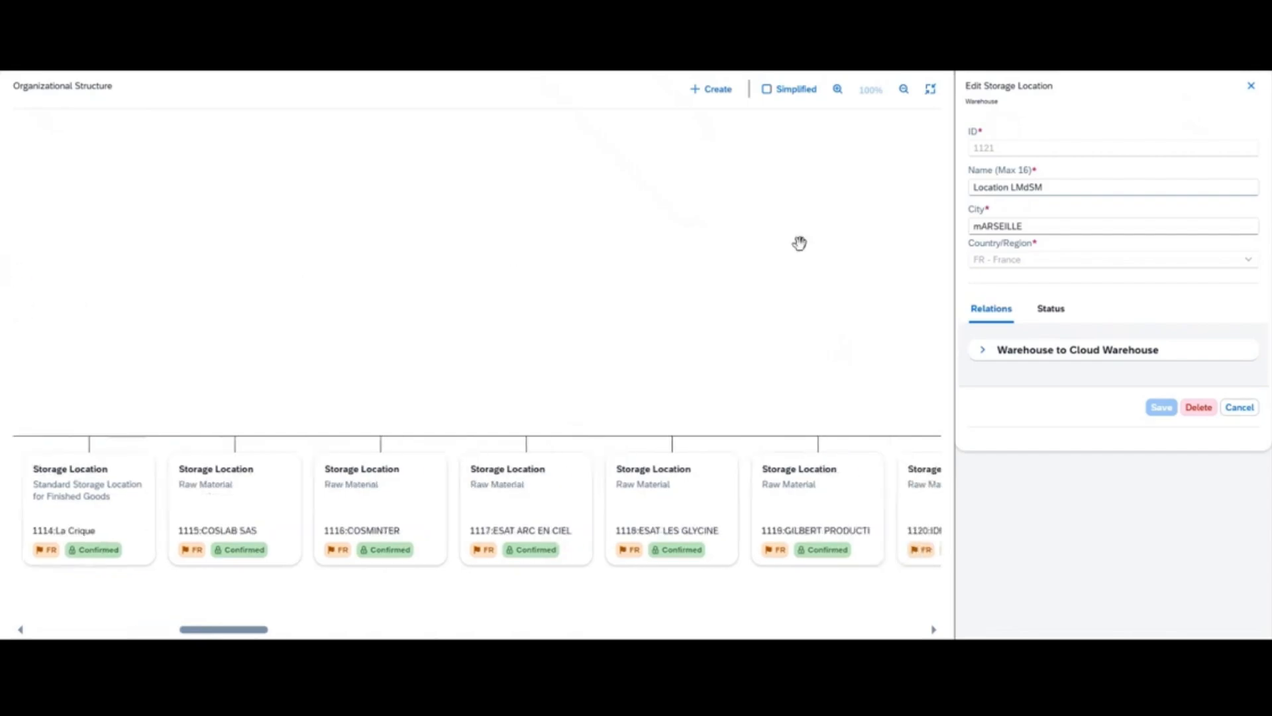
{"action": "left_click_drag", "start_coordinate": [800, 244], "coordinate": [90, 281]}
{"action": "left_click_drag", "start_coordinate": [569, 243], "coordinate": [170, 271]}
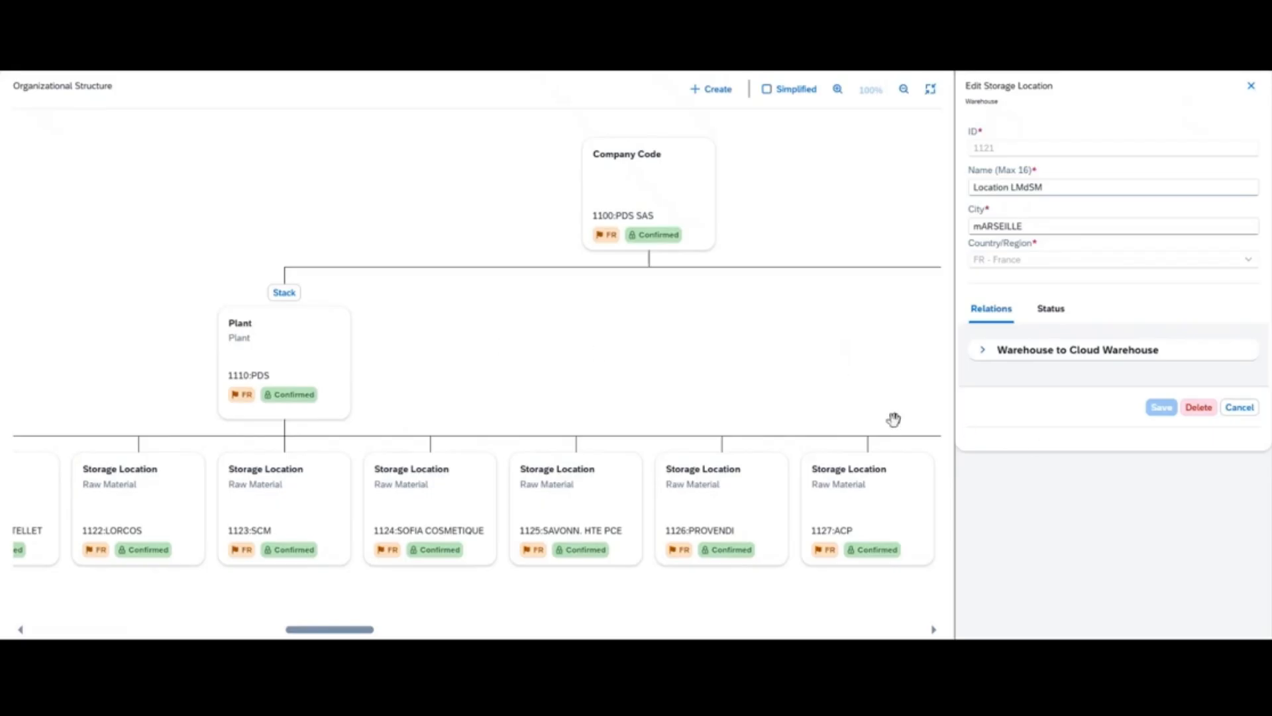
Step: Assign storage location 1121 to cloud warehouse 110: WM
{"action": "left_click", "coordinate": [980, 354]}
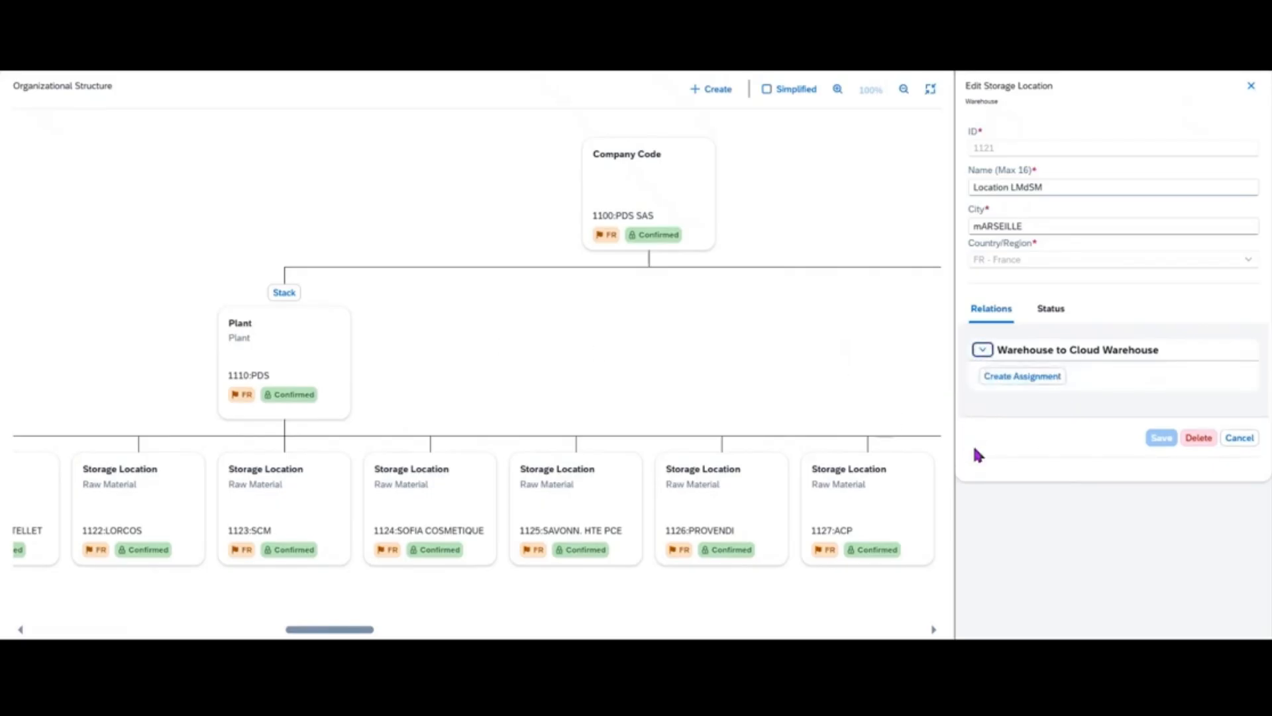
{"action": "left_click", "coordinate": [1051, 385]}
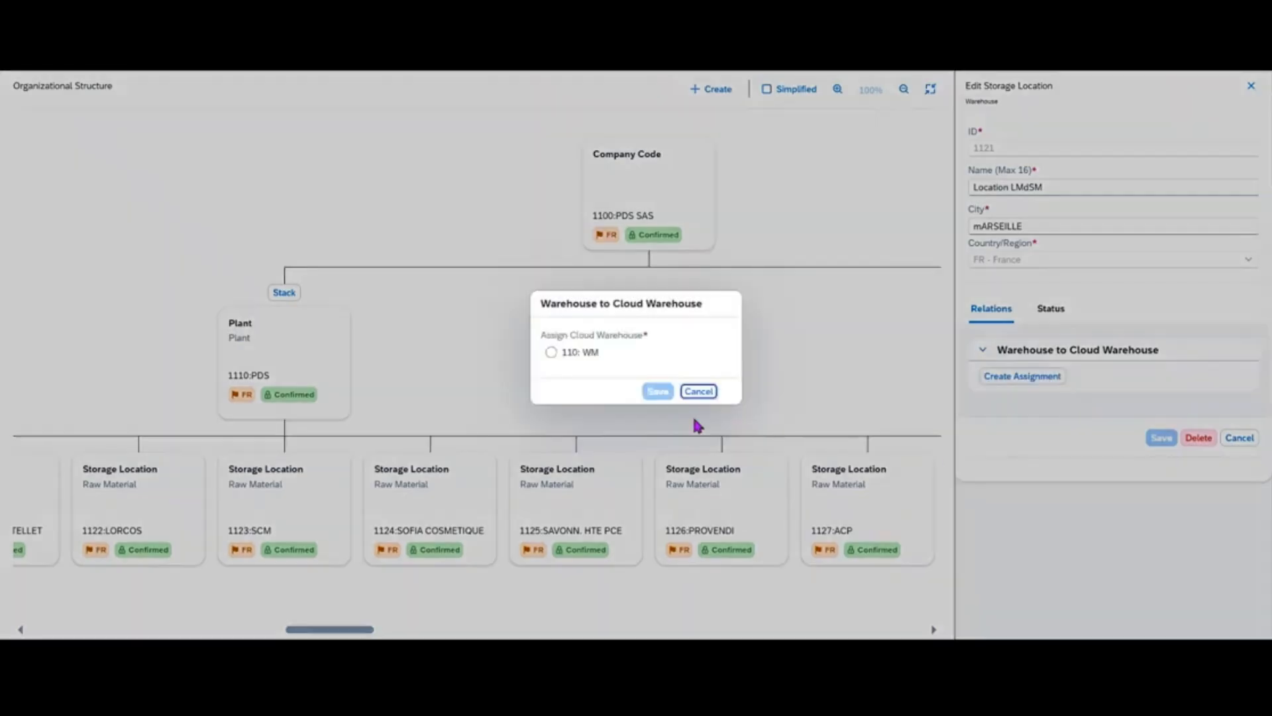
{"action": "left_click", "coordinate": [550, 353]}
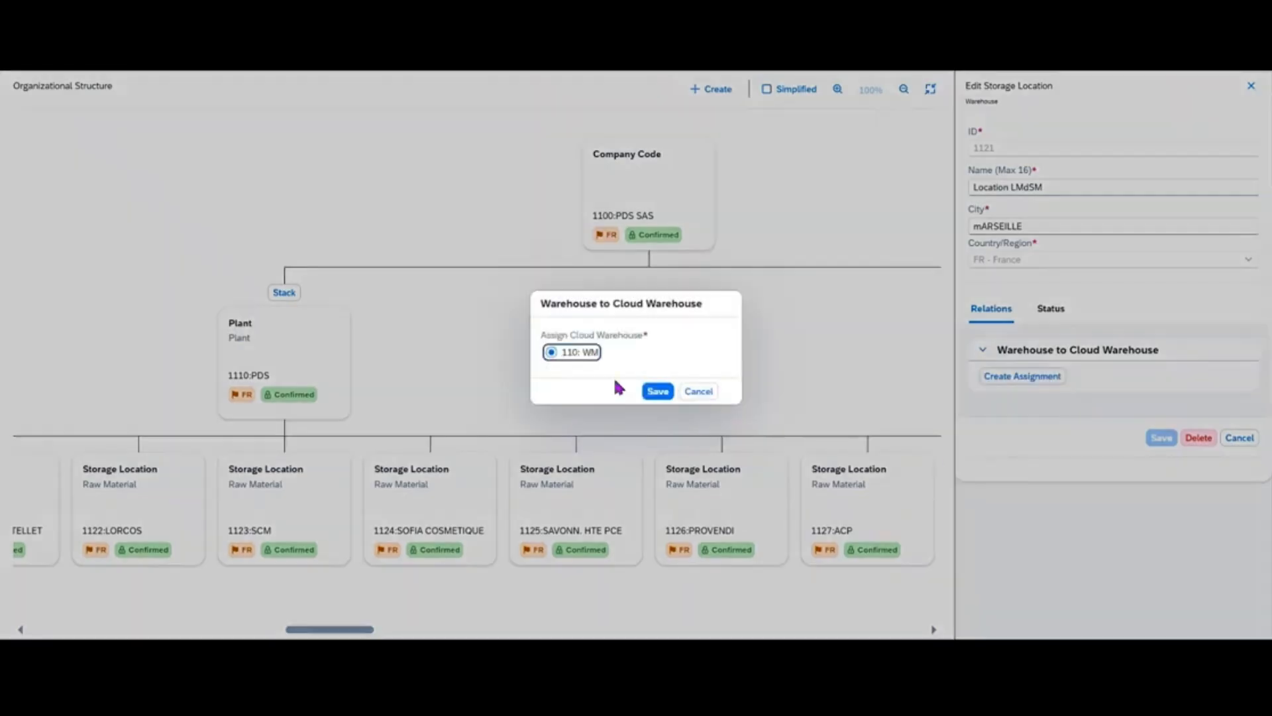
{"action": "left_click", "coordinate": [657, 393]}
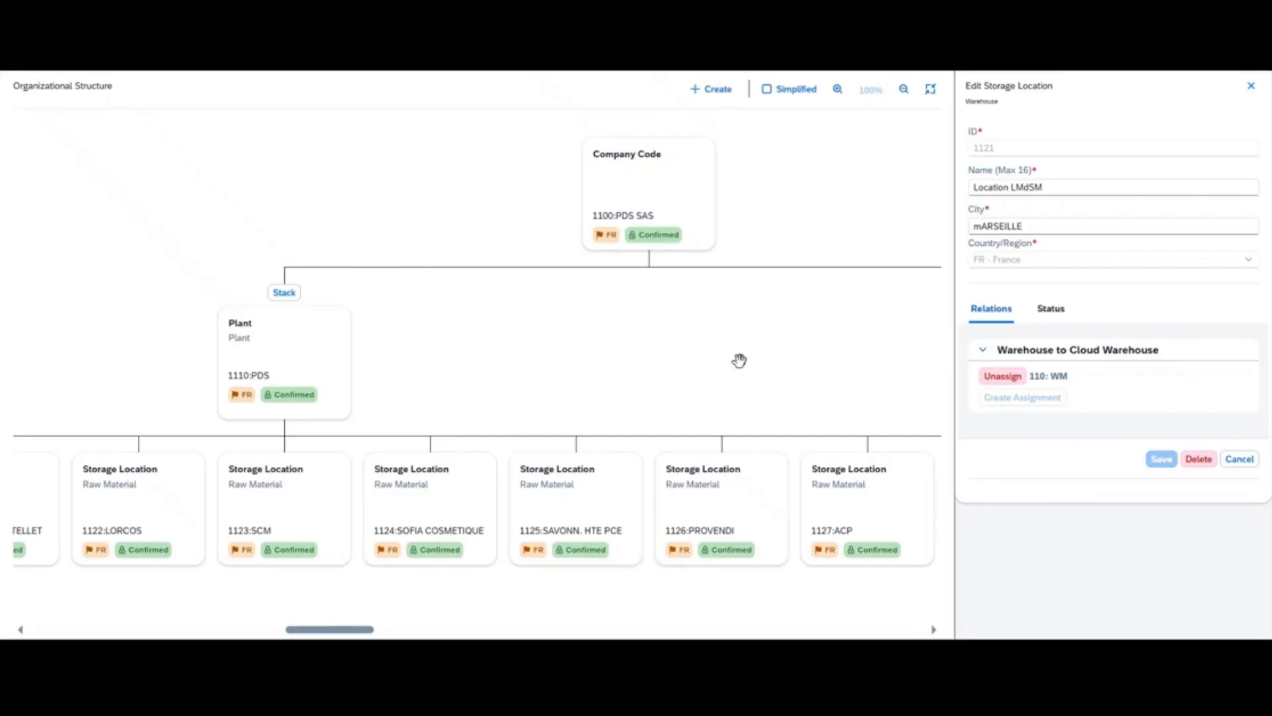
Step: Open plant 1120 in the structure chart and examine its assigned organizational units
{"action": "left_click_drag", "start_coordinate": [739, 360], "coordinate": [154, 355]}
{"action": "left_click_drag", "start_coordinate": [778, 356], "coordinate": [175, 347]}
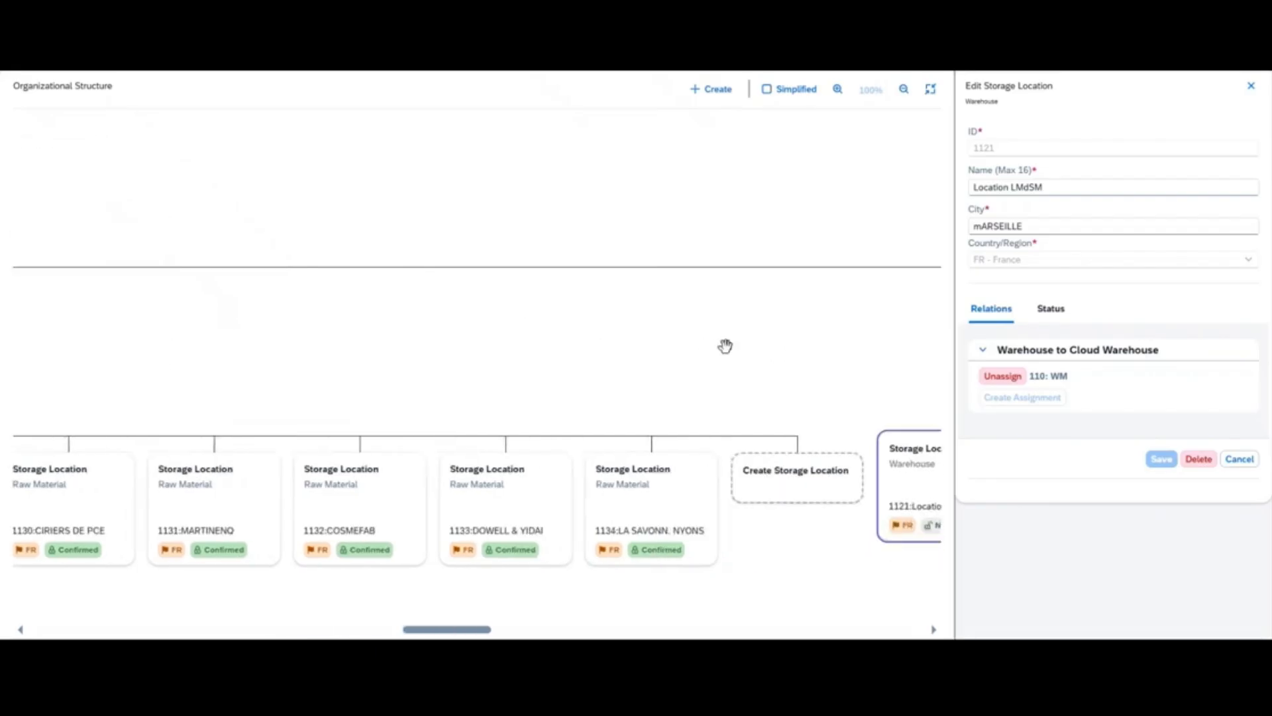
{"action": "left_click_drag", "start_coordinate": [725, 346], "coordinate": [329, 347]}
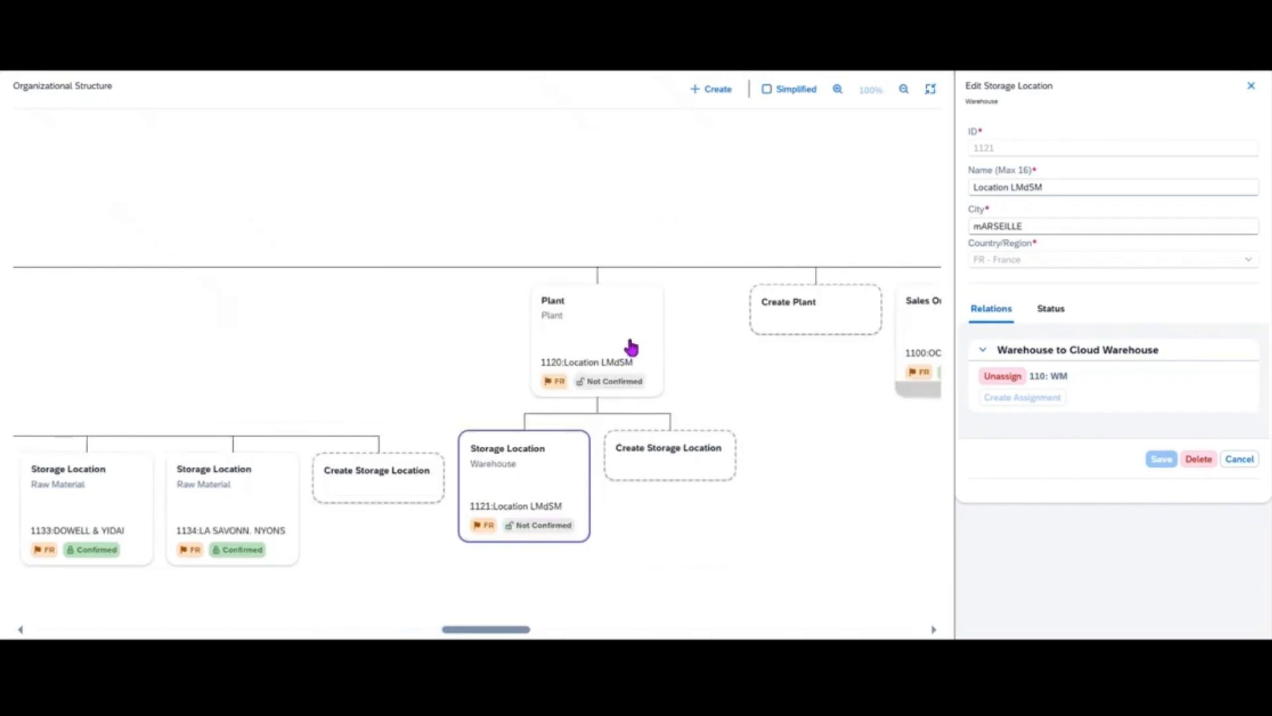
{"action": "left_click", "coordinate": [629, 348]}
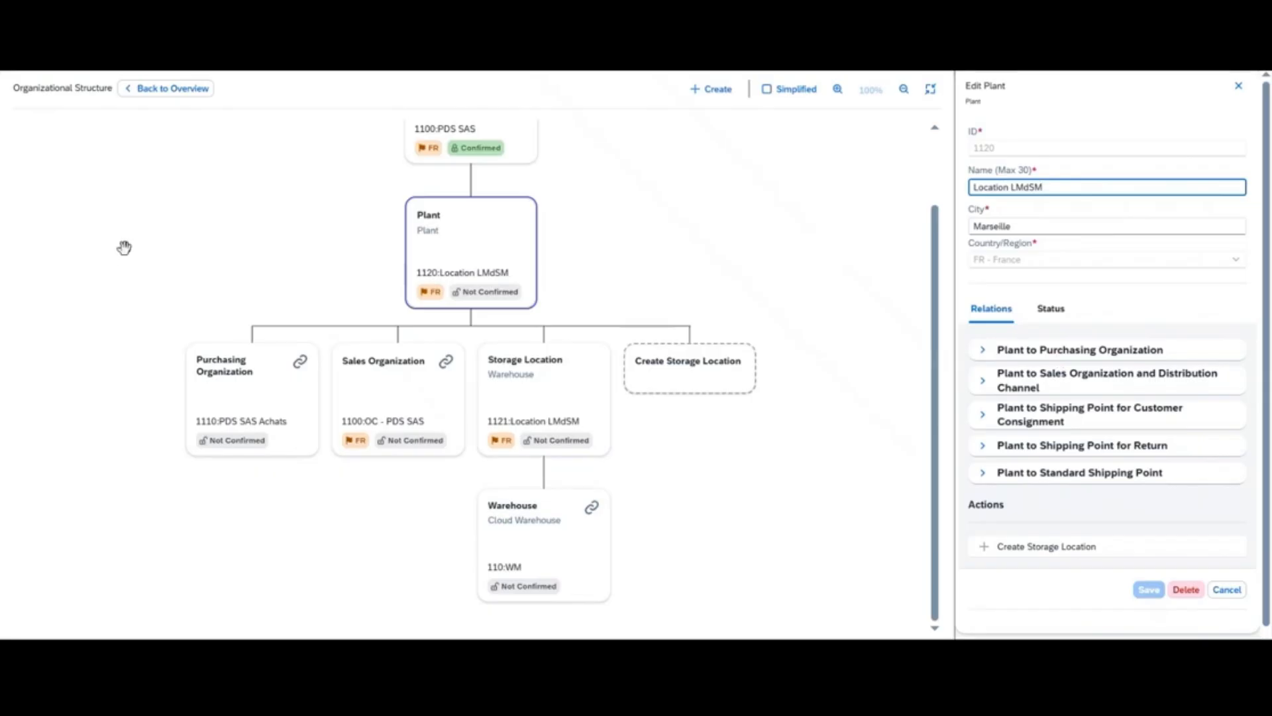
{"action": "left_click_drag", "start_coordinate": [124, 248], "coordinate": [119, 336]}
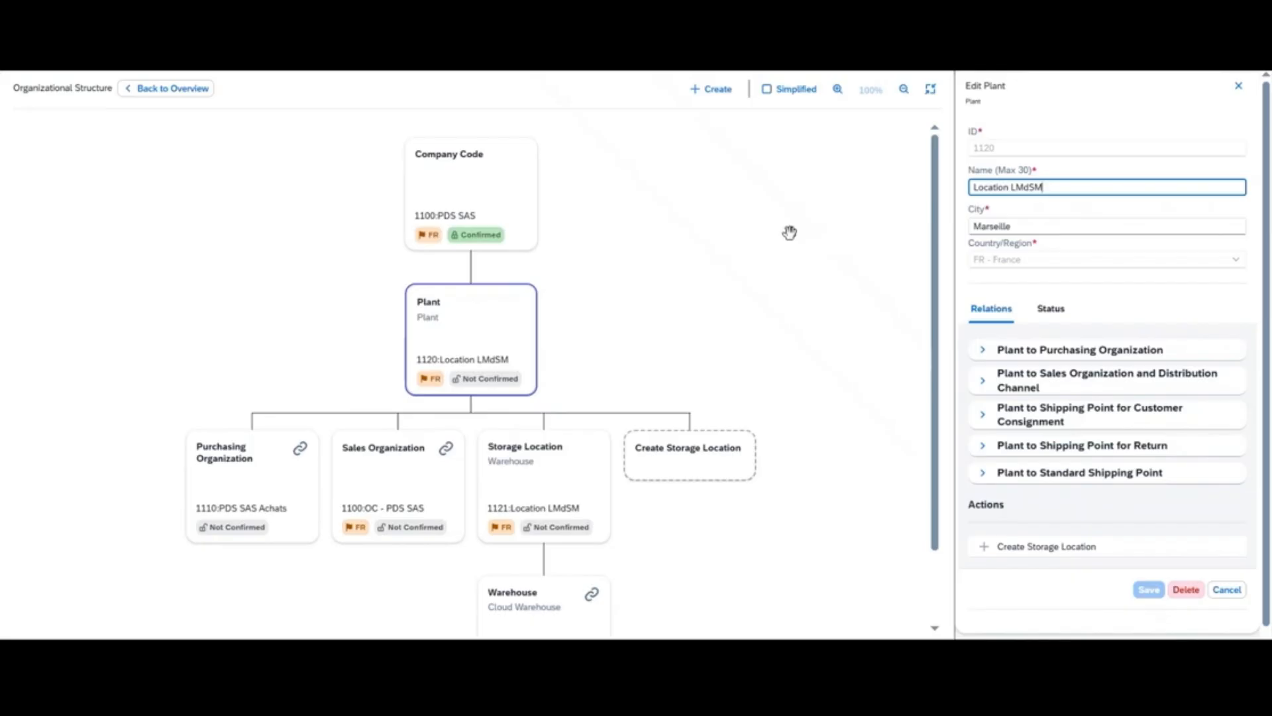
Step: Review plant 1120's customer consignment relation and available standard shipping points without assigning one
{"action": "left_click", "coordinate": [983, 419]}
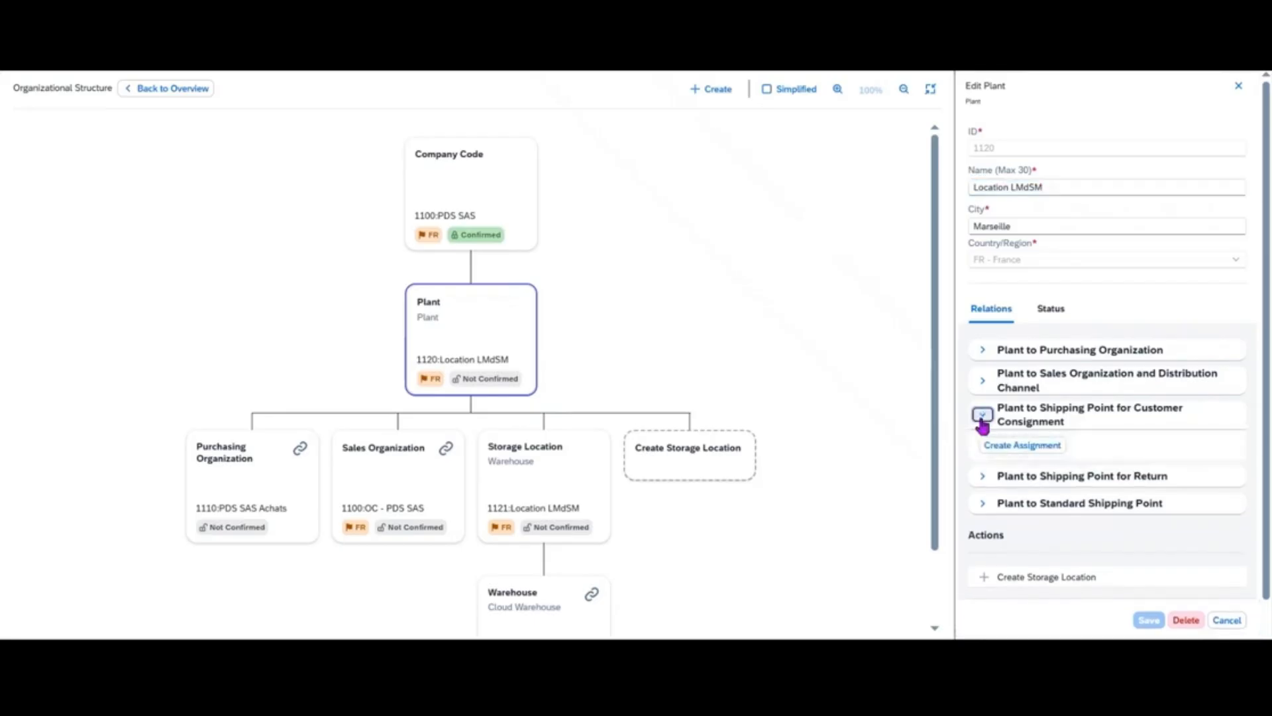
{"action": "left_click", "coordinate": [982, 416]}
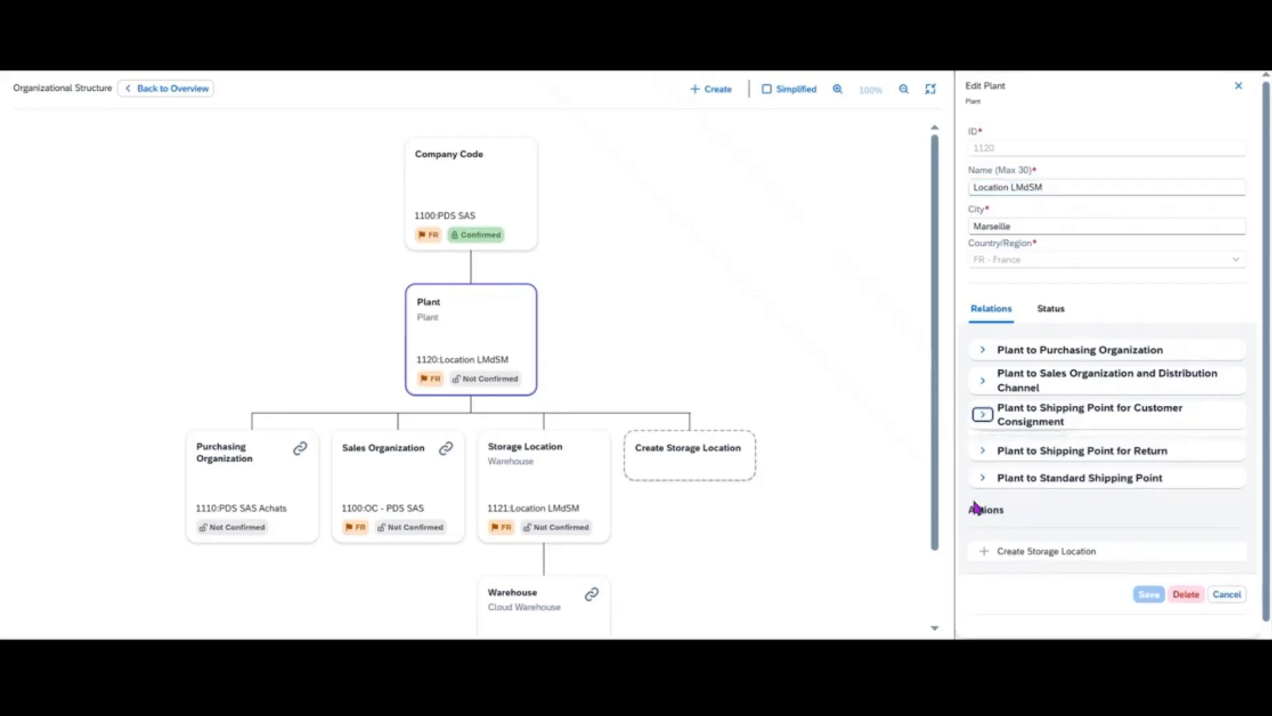
{"action": "left_click", "coordinate": [983, 474]}
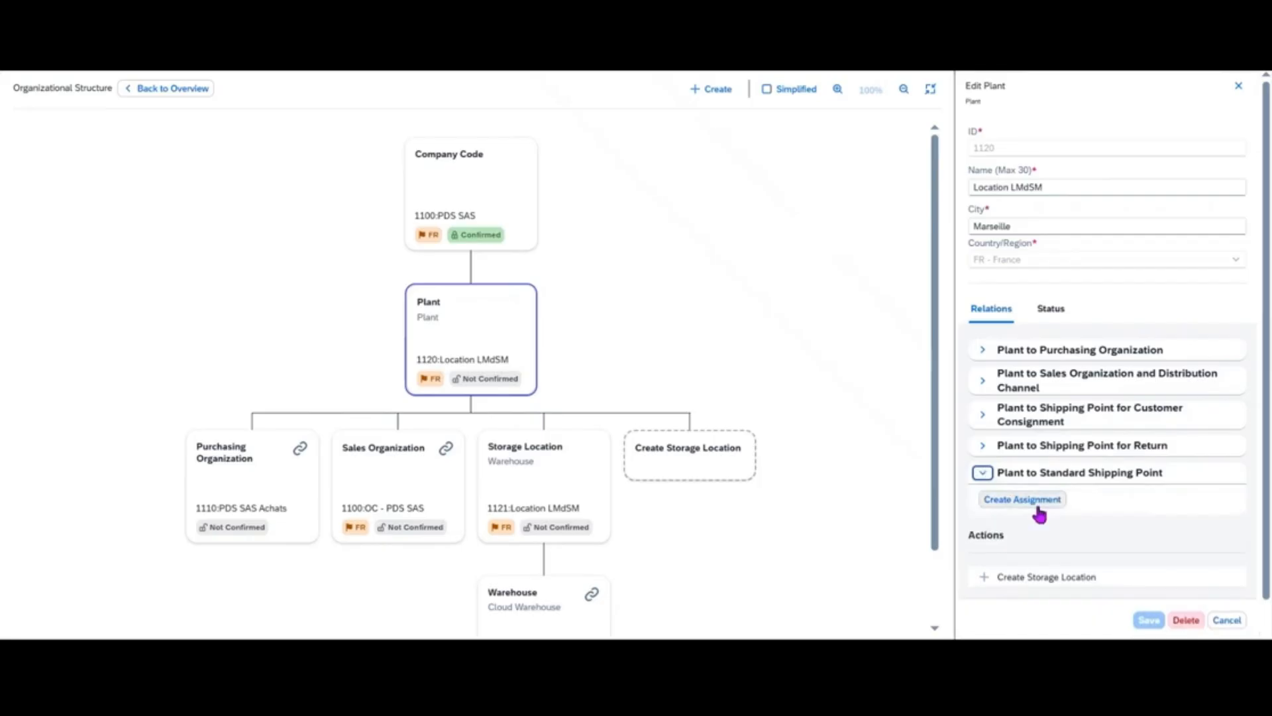
{"action": "left_click", "coordinate": [1038, 507]}
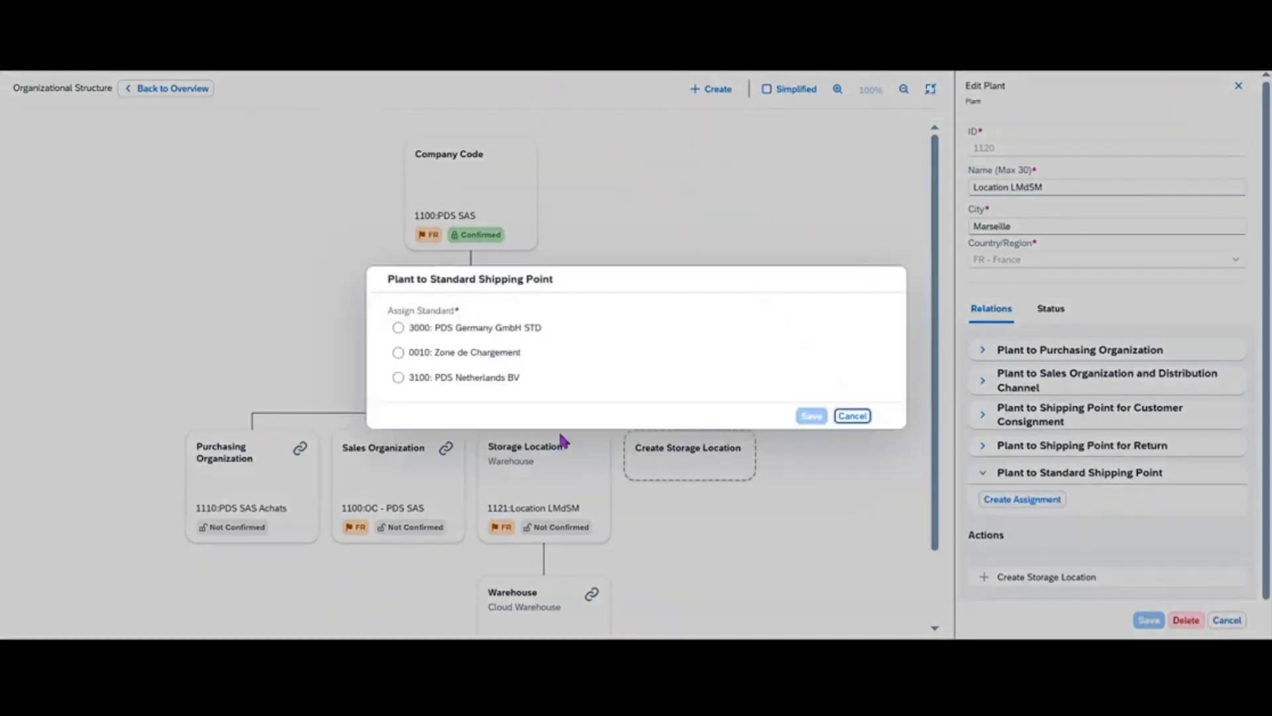
{"action": "left_click", "coordinate": [853, 417]}
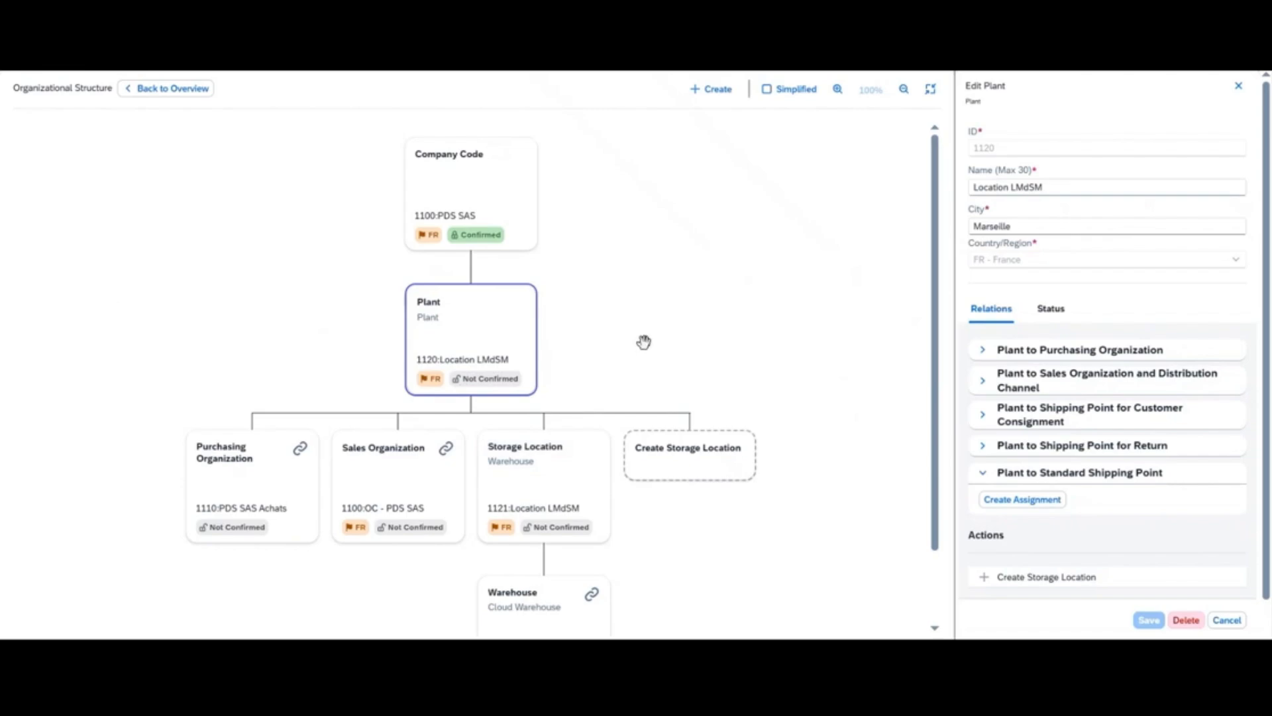
{"action": "scroll", "coordinate": [725, 317], "scroll_direction": "down", "scroll_amount": 2}
{"action": "scroll", "coordinate": [793, 454], "scroll_direction": "up", "scroll_amount": 2}
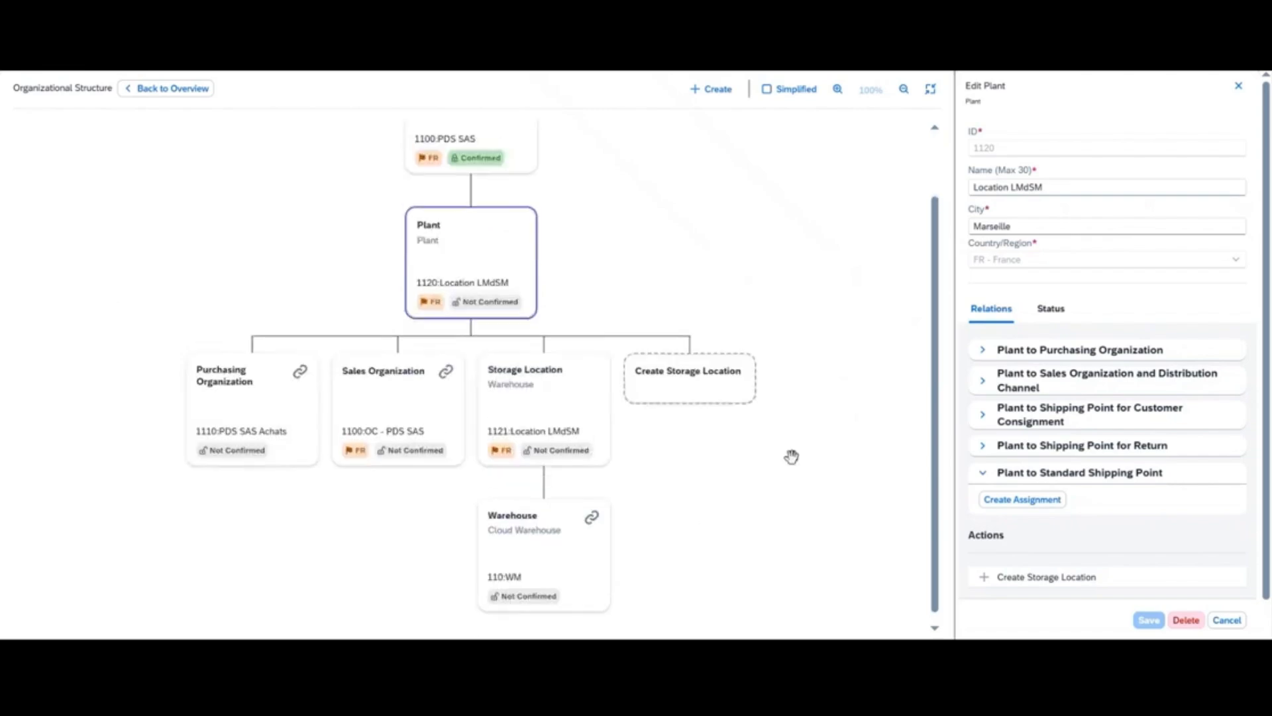
Step: Close plant 1120's details and leave the full-screen chart for the organizational structure table
{"action": "left_click", "coordinate": [1238, 86]}
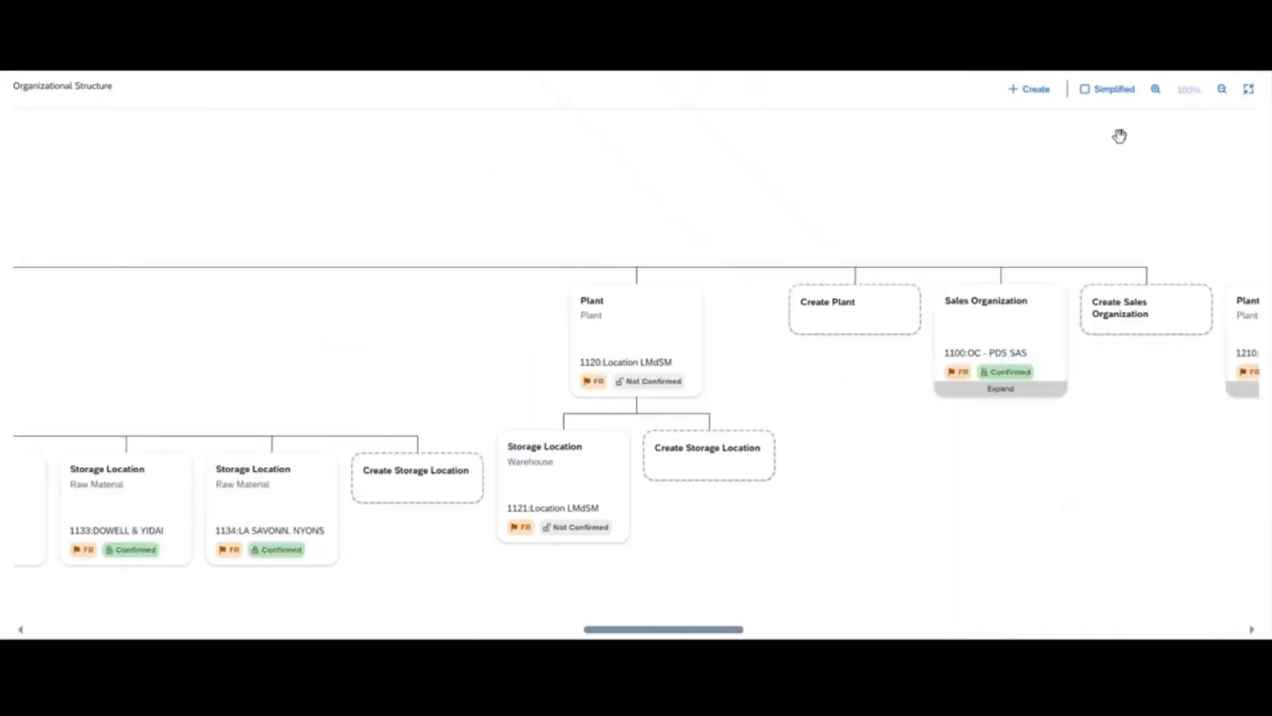
{"action": "left_click", "coordinate": [1249, 92]}
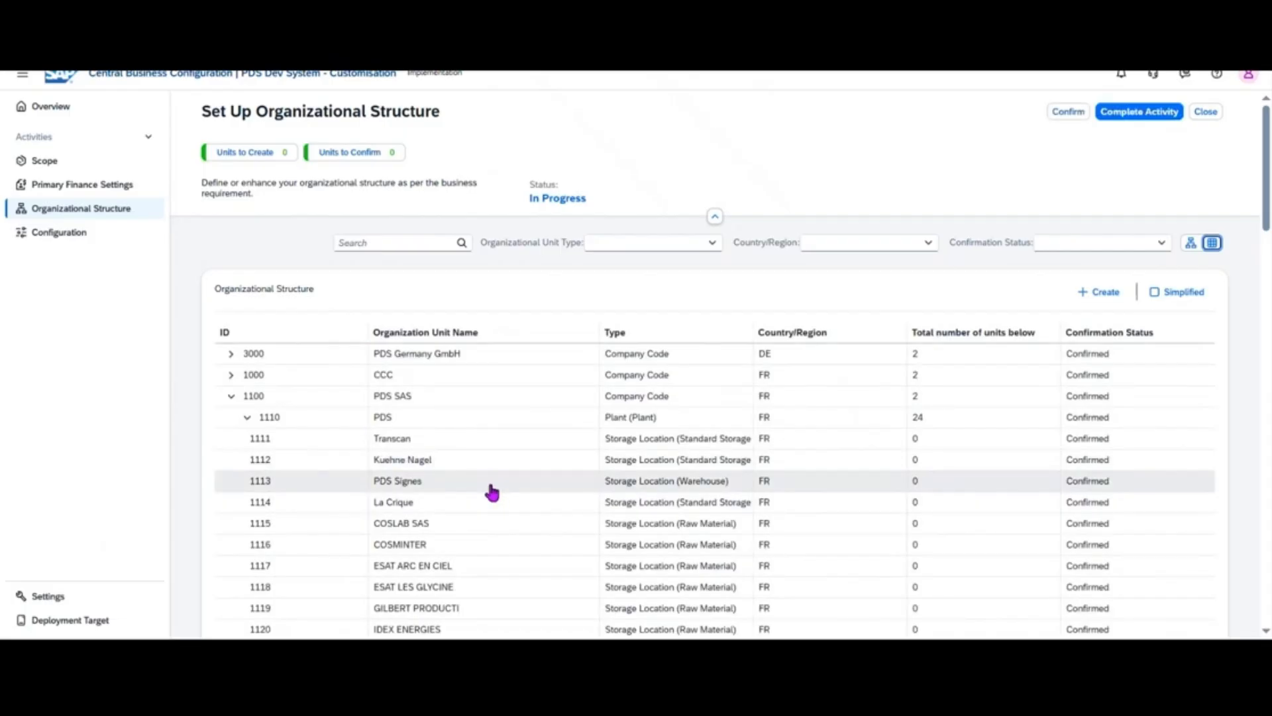
Step: Open plant 1110 PDS and check its standard shipping point assignment
{"action": "left_click", "coordinate": [499, 424]}
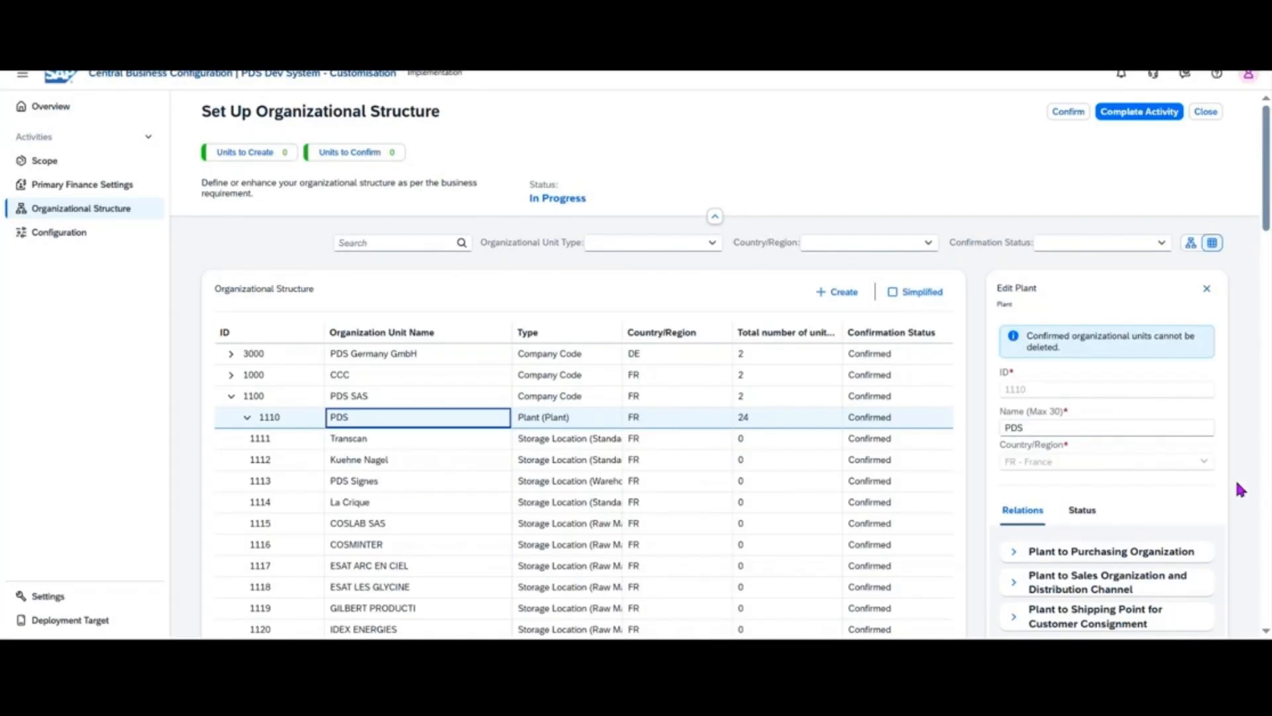
{"action": "scroll", "coordinate": [1226, 494], "scroll_direction": "down", "scroll_amount": 3}
{"action": "left_click", "coordinate": [1014, 509]}
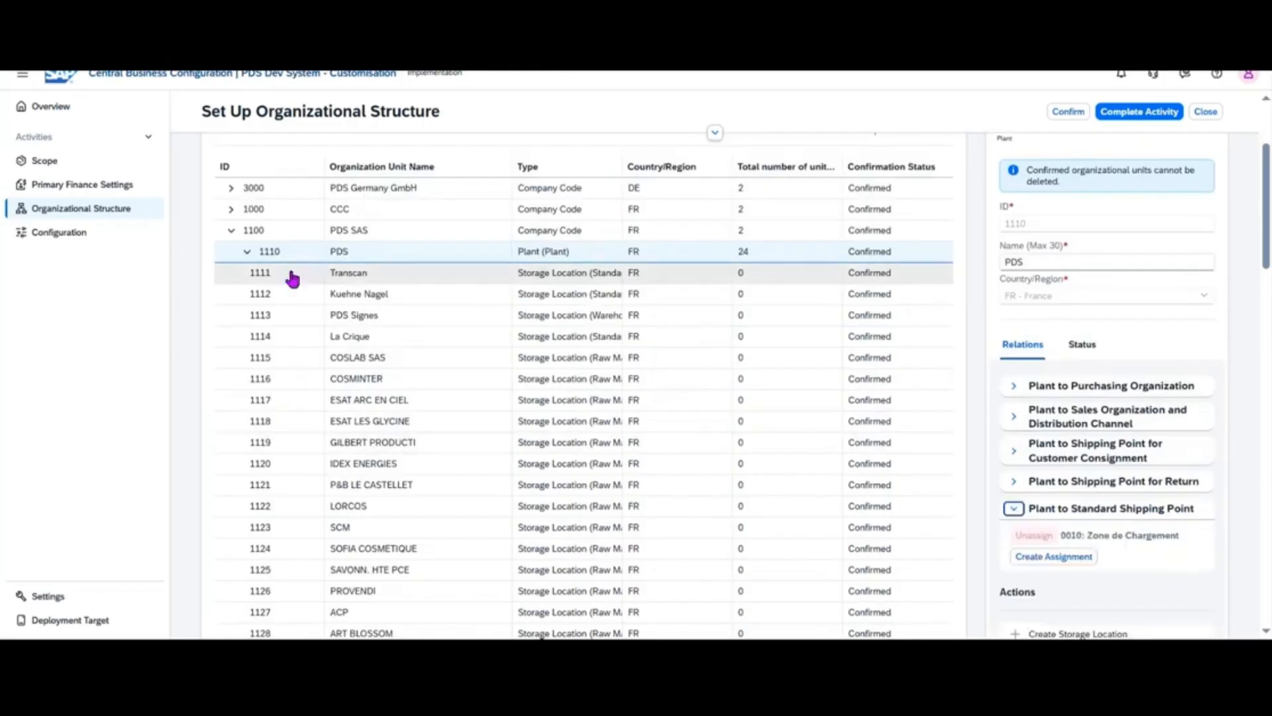
Step: Assign standard shipping point 0010: Zone de Chargement to plant 1120 Location LMdSM
{"action": "left_click", "coordinate": [245, 252]}
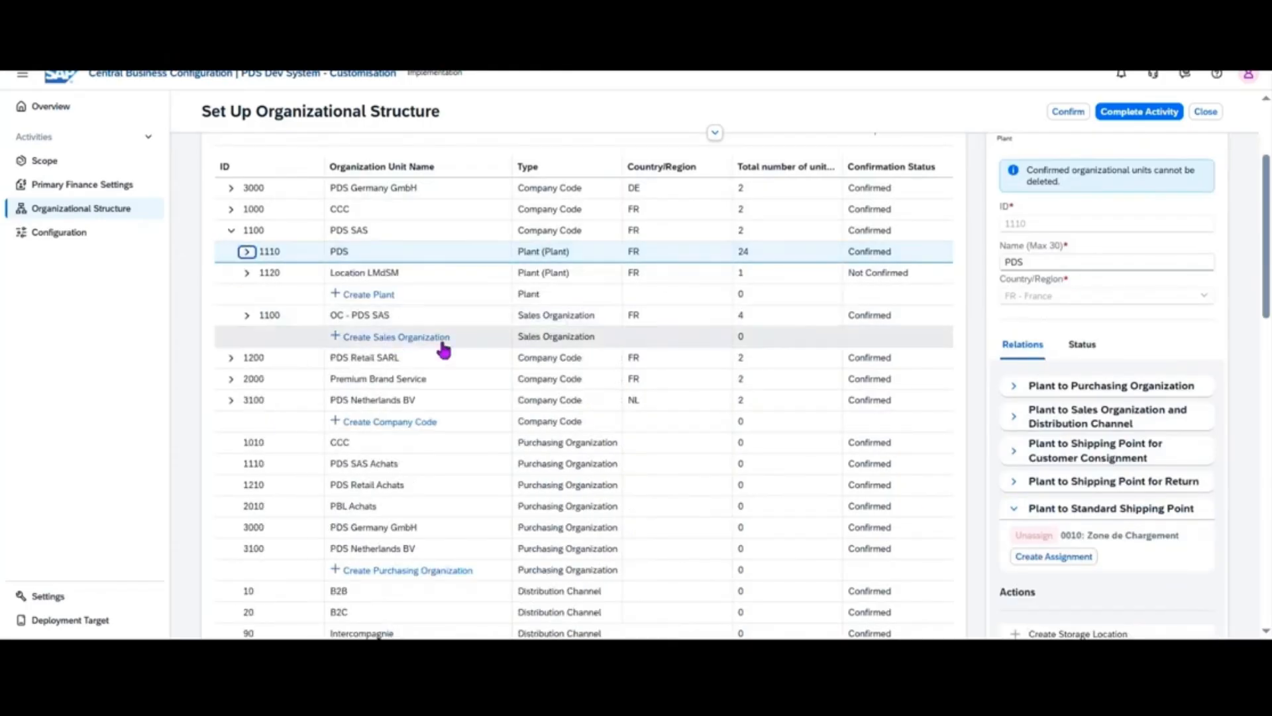
{"action": "left_click", "coordinate": [395, 282]}
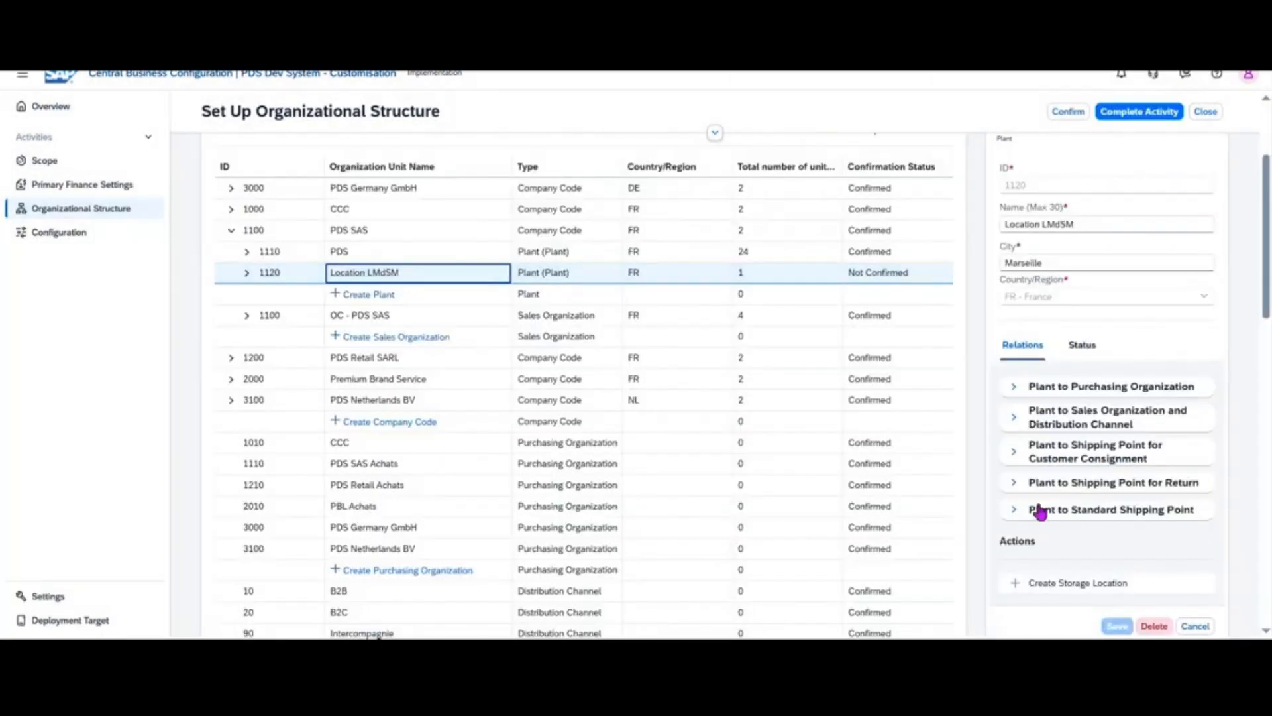
{"action": "left_click", "coordinate": [1011, 514]}
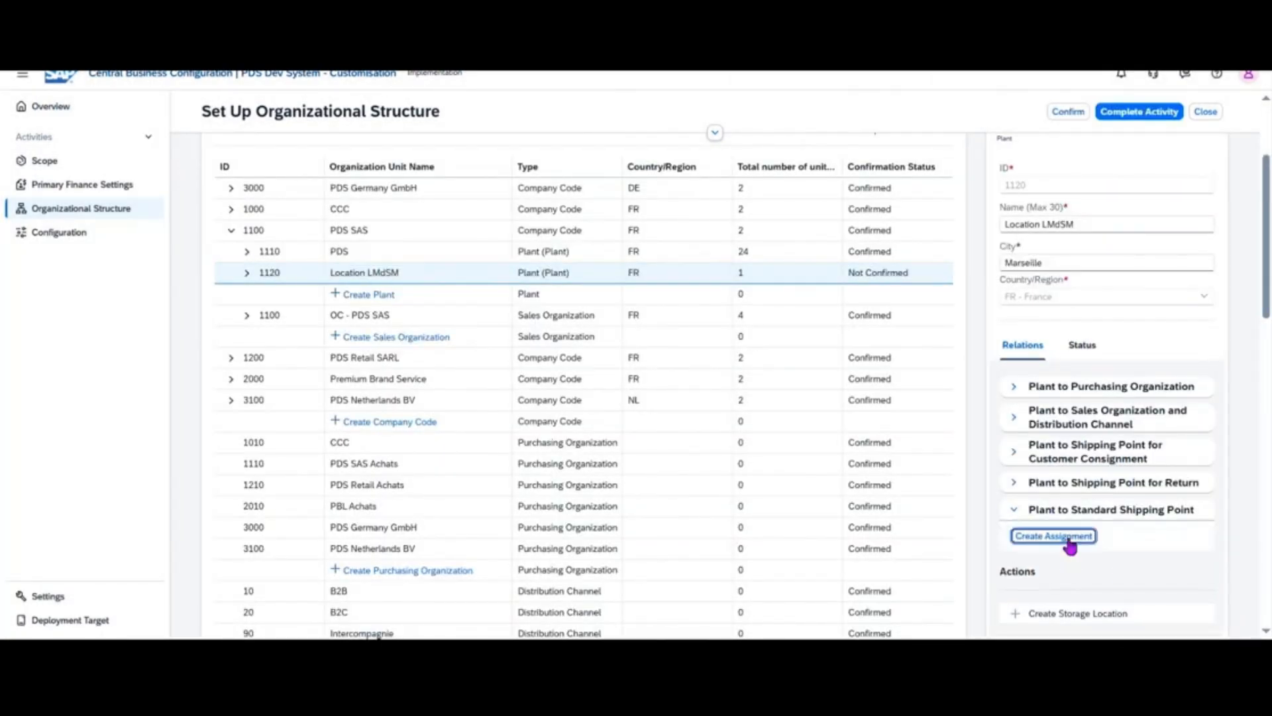
{"action": "left_click", "coordinate": [1064, 537]}
{"action": "left_click", "coordinate": [429, 354]}
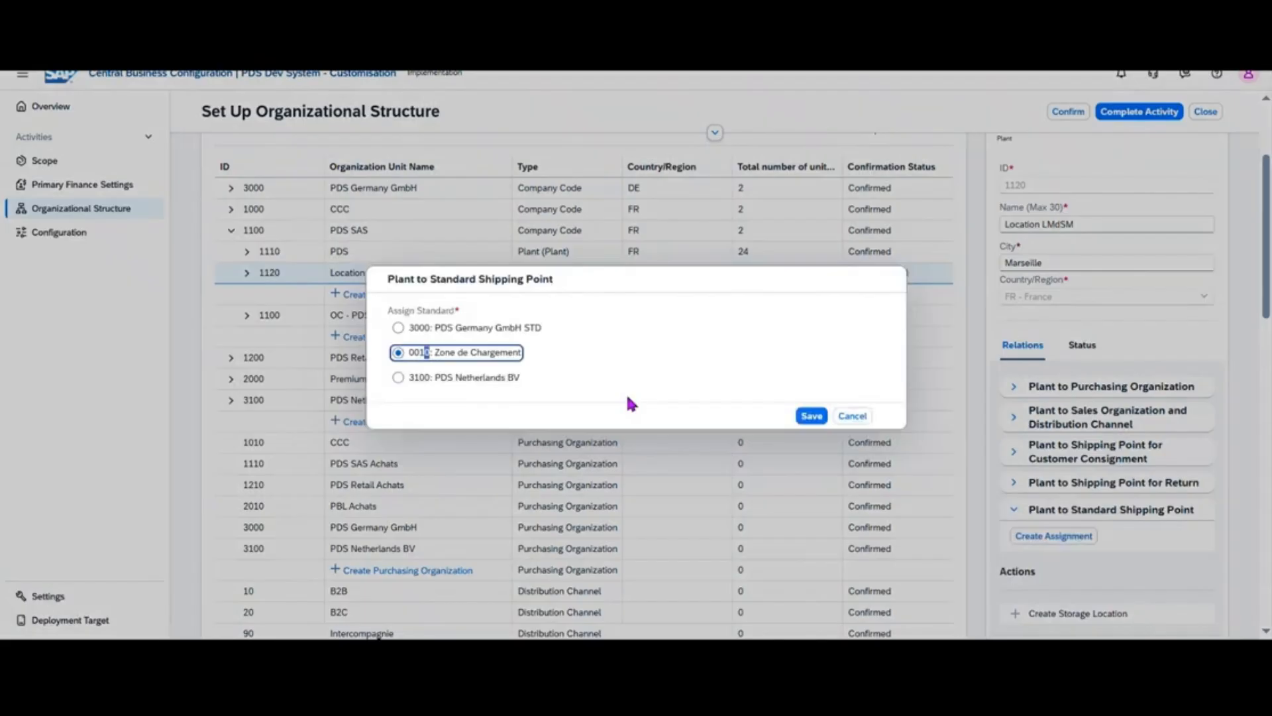
{"action": "left_click", "coordinate": [810, 416]}
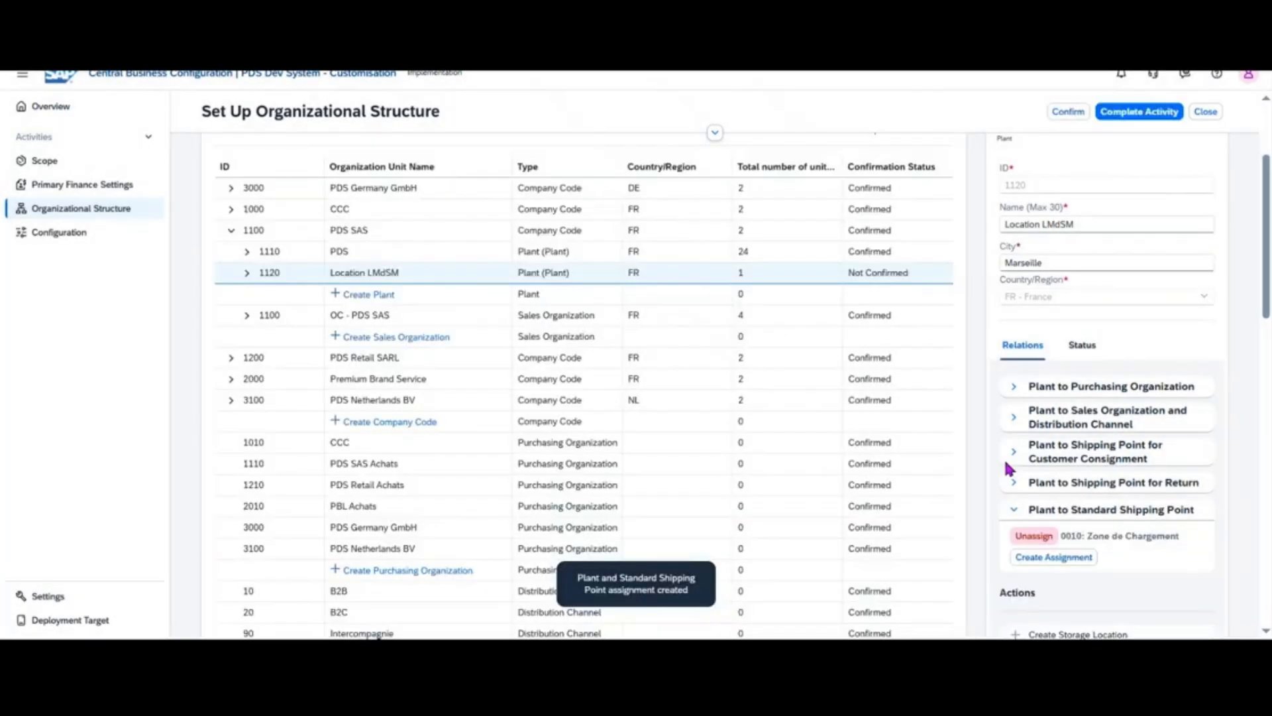
Step: Assign shipping point 0030: Produits consignés to plant 1120 for customer consignment
{"action": "left_click", "coordinate": [1014, 451]}
{"action": "left_click", "coordinate": [1037, 481]}
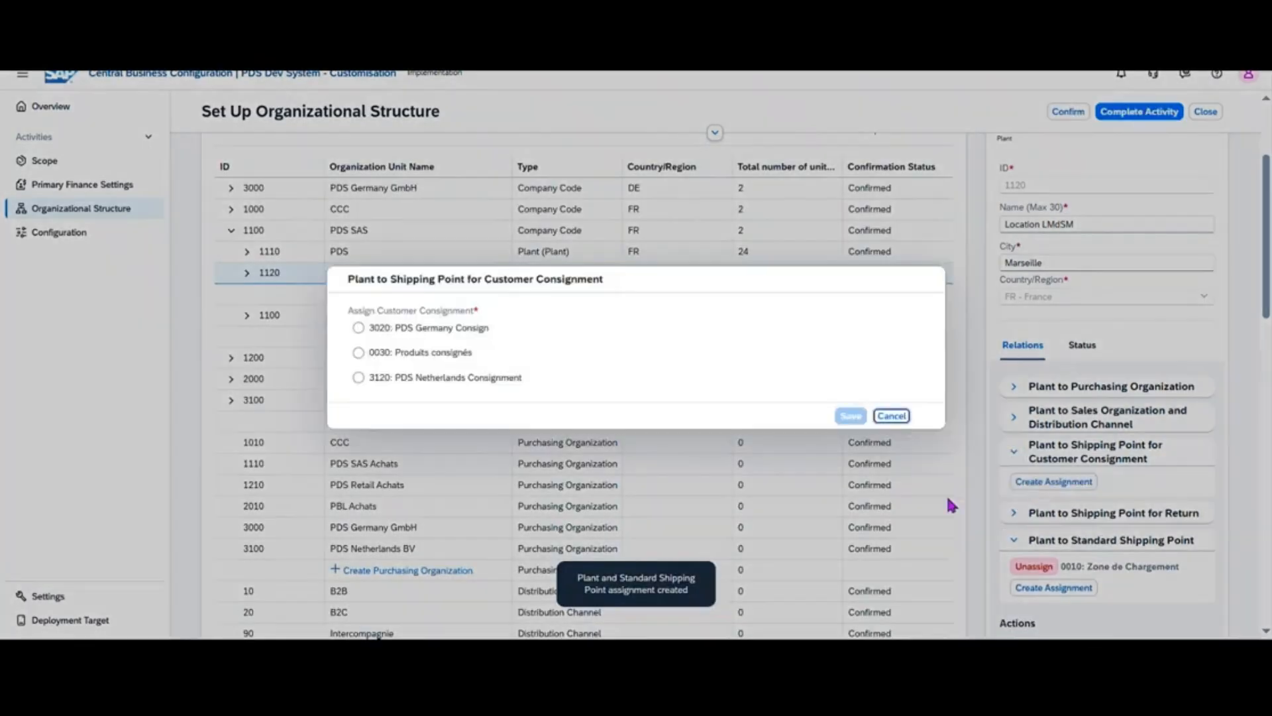
{"action": "left_click", "coordinate": [358, 352]}
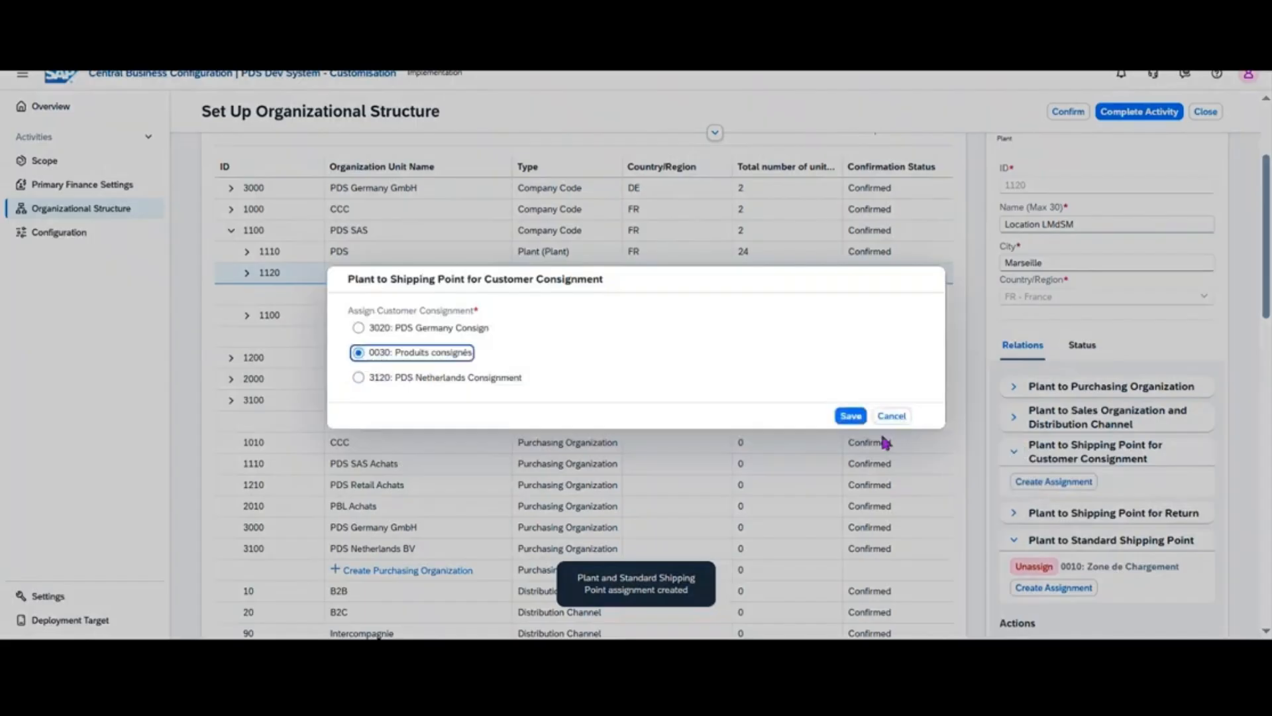
{"action": "left_click", "coordinate": [851, 416]}
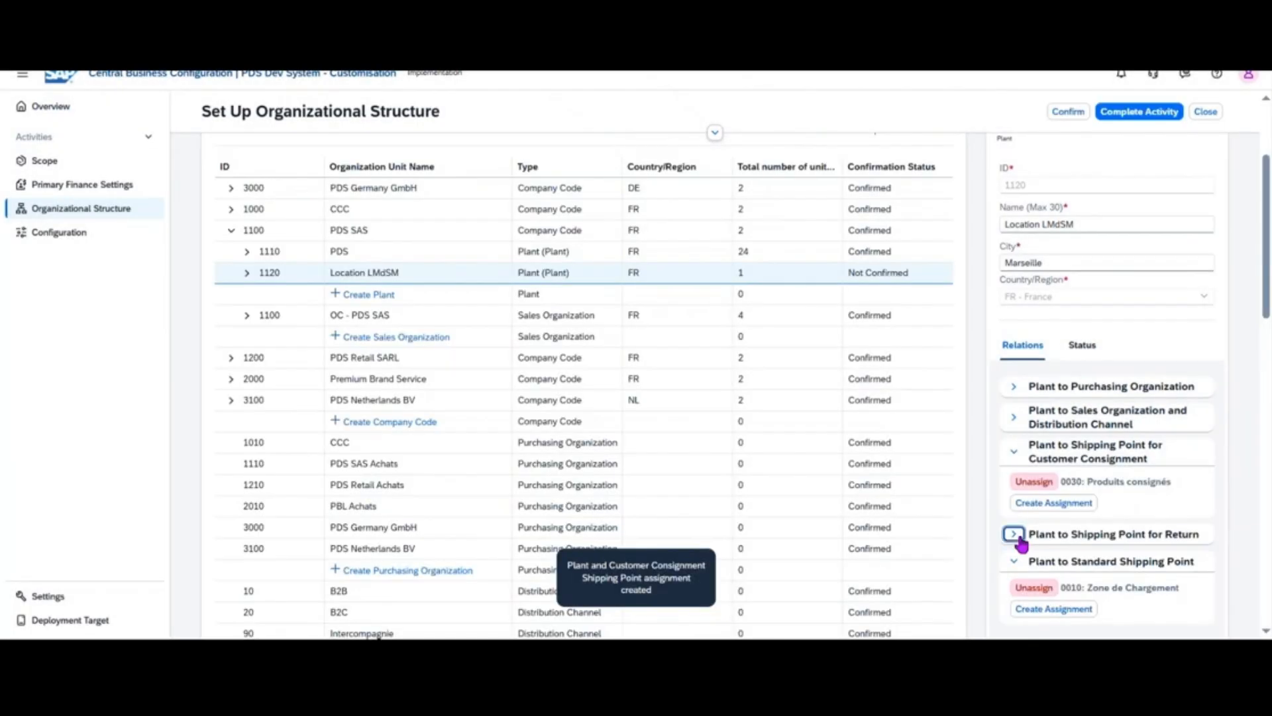
Step: Assign shipping point 0020: Zone de retour to plant 1120 for returns
{"action": "left_click", "coordinate": [1014, 534]}
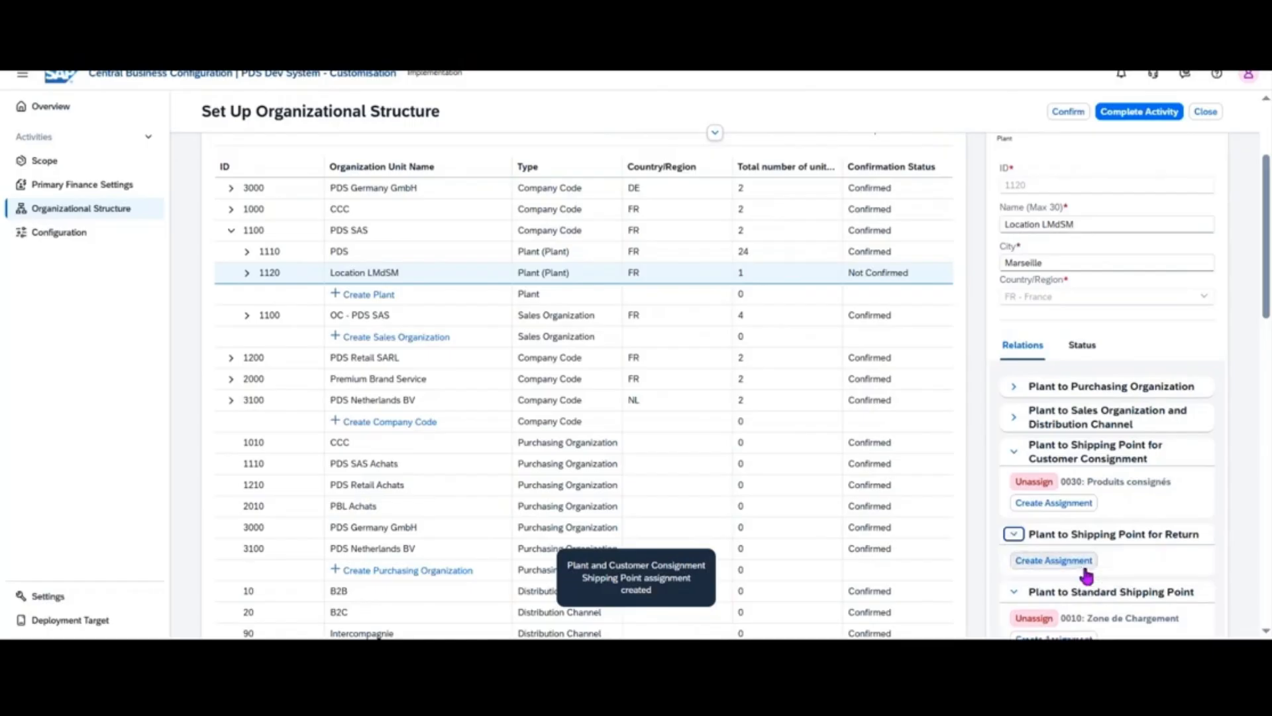
{"action": "left_click", "coordinate": [1079, 568]}
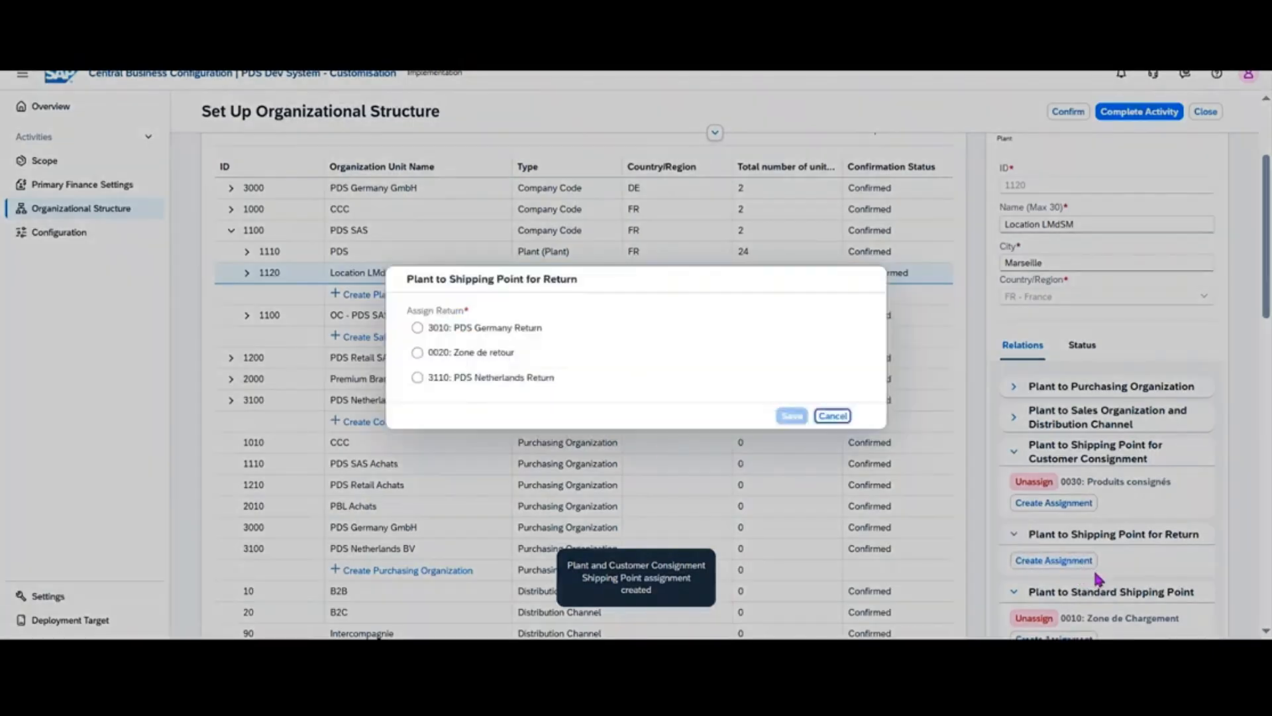
{"action": "left_click", "coordinate": [465, 353]}
{"action": "left_click", "coordinate": [790, 417]}
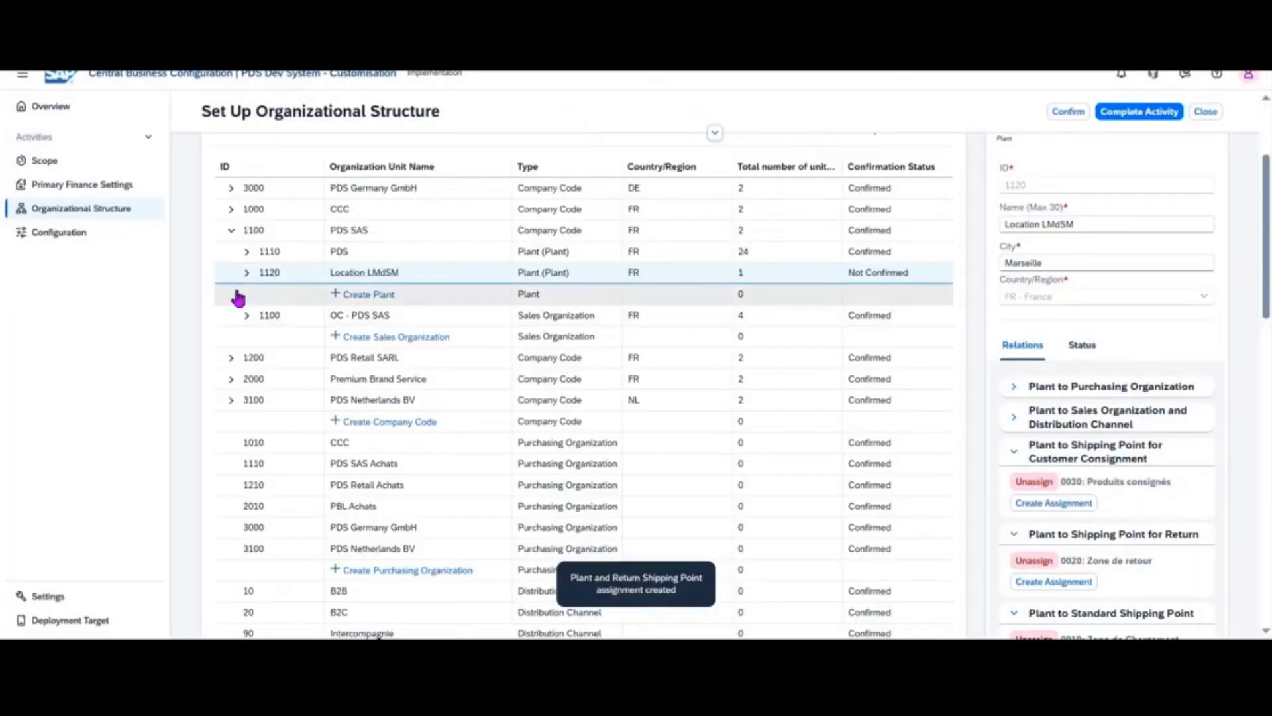
Step: Change the name of division 20 to Location LMdSM, and enter the same name for English in its scoped languages
{"action": "scroll", "coordinate": [178, 375], "scroll_direction": "down", "scroll_amount": 3}
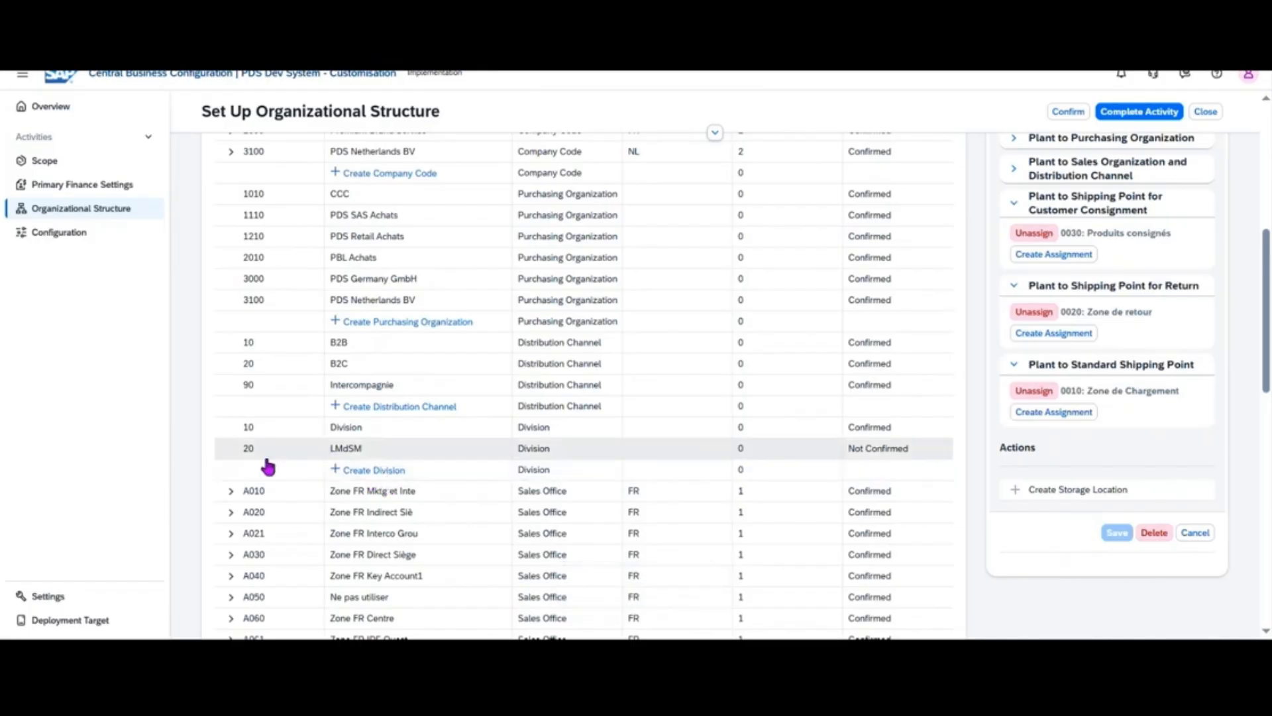
{"action": "left_click", "coordinate": [468, 457]}
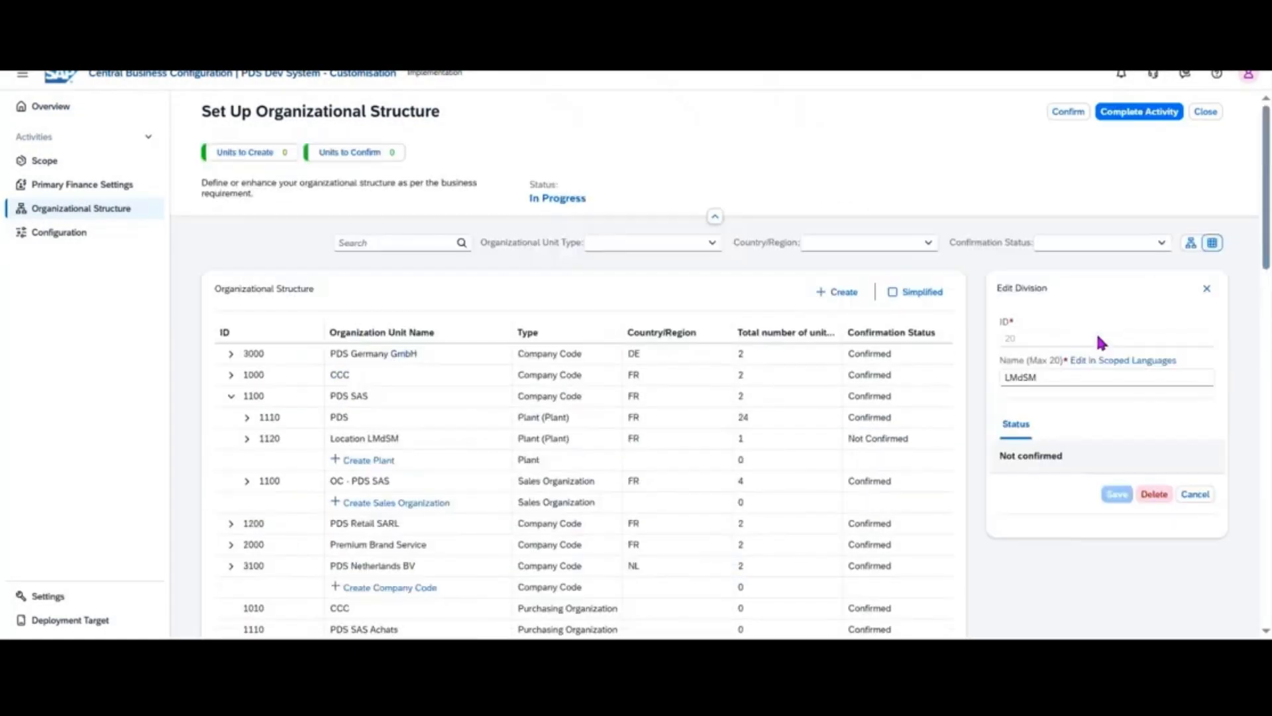
{"action": "left_click_drag", "start_coordinate": [1055, 383], "coordinate": [972, 399]}
{"action": "type", "text": "Location LMdSM"}
{"action": "left_click", "coordinate": [1129, 362]}
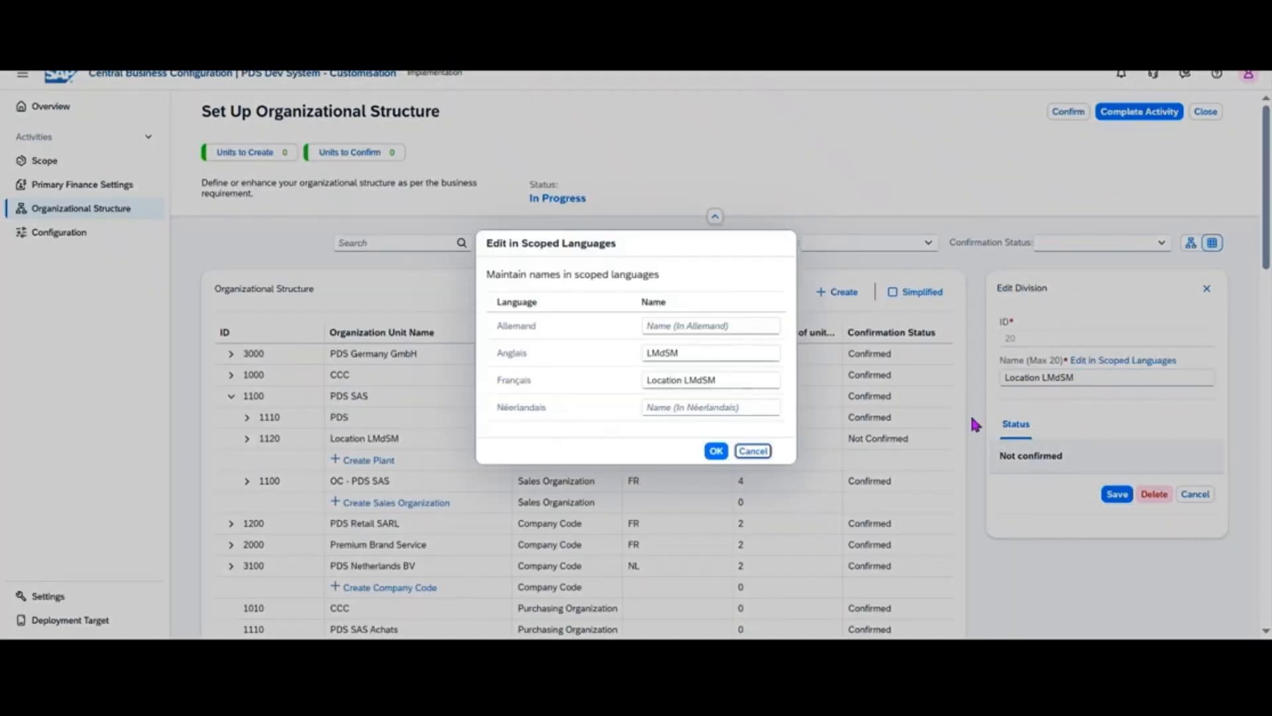
{"action": "left_click_drag", "start_coordinate": [737, 356], "coordinate": [615, 364]}
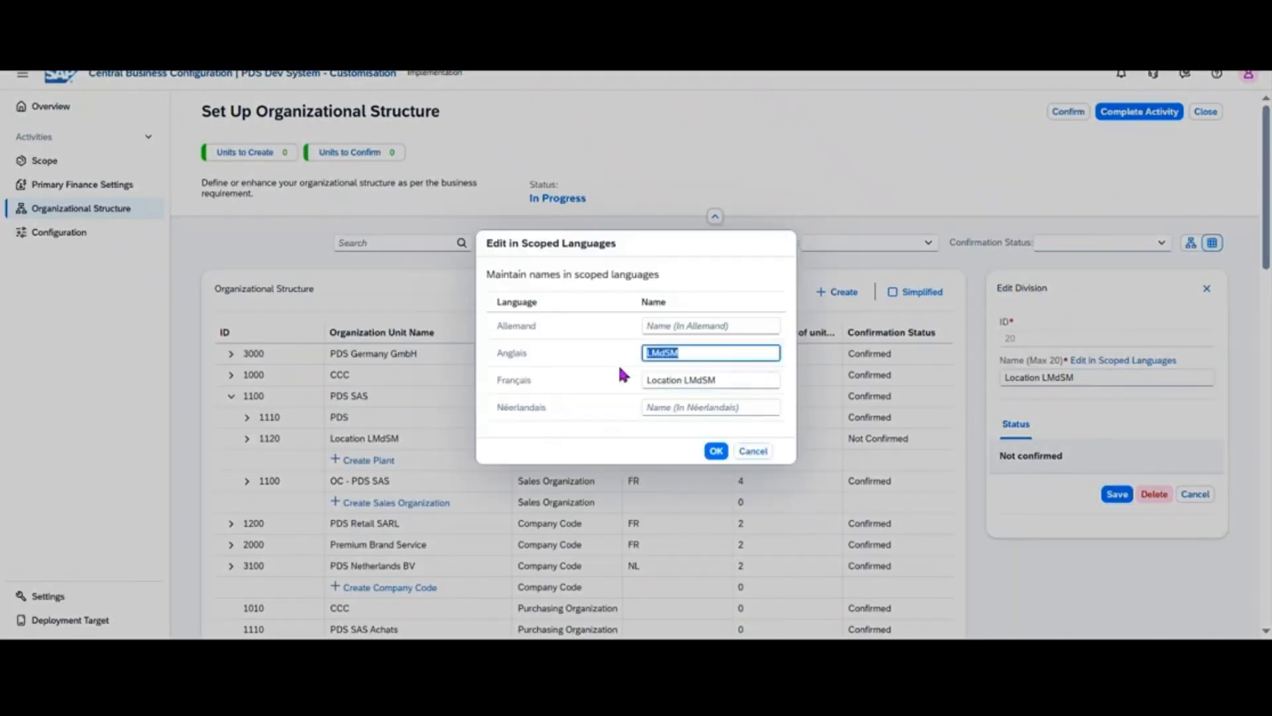
{"action": "type", "text": "Location LMdSM"}
{"action": "left_click", "coordinate": [717, 450]}
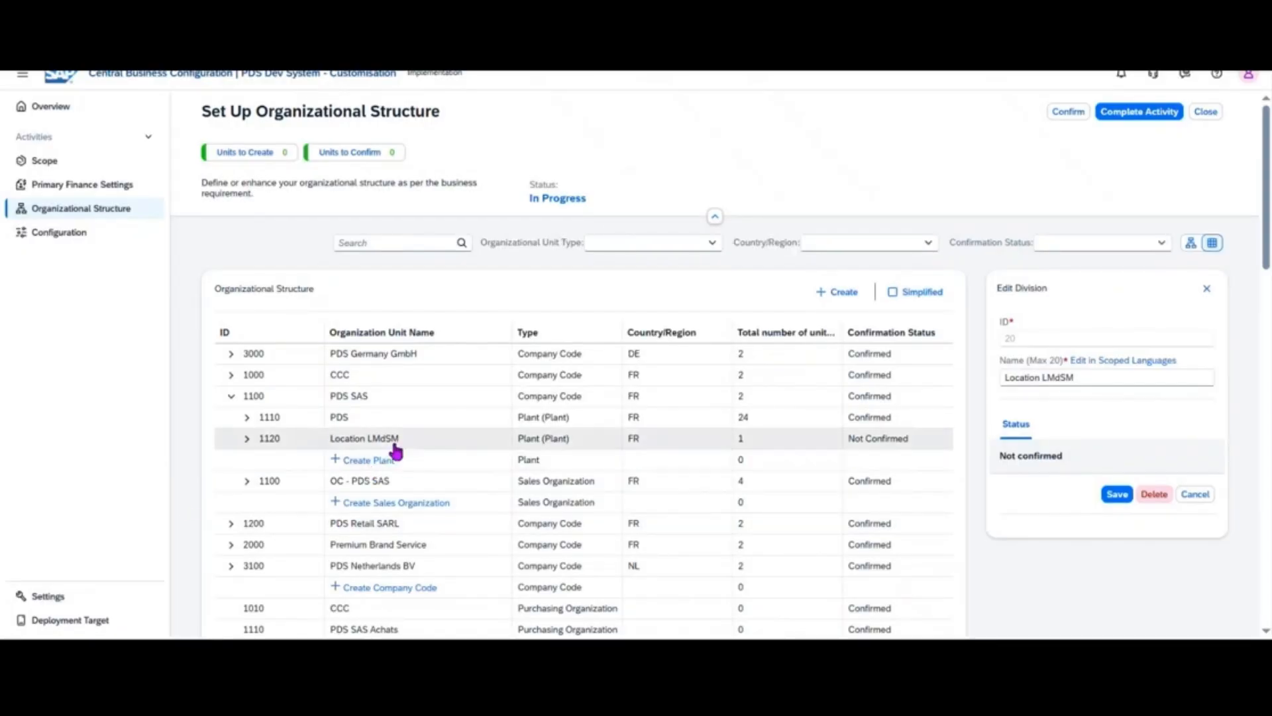
Step: Open plant 1120 and review its storage location and plant details
{"action": "left_click", "coordinate": [246, 439]}
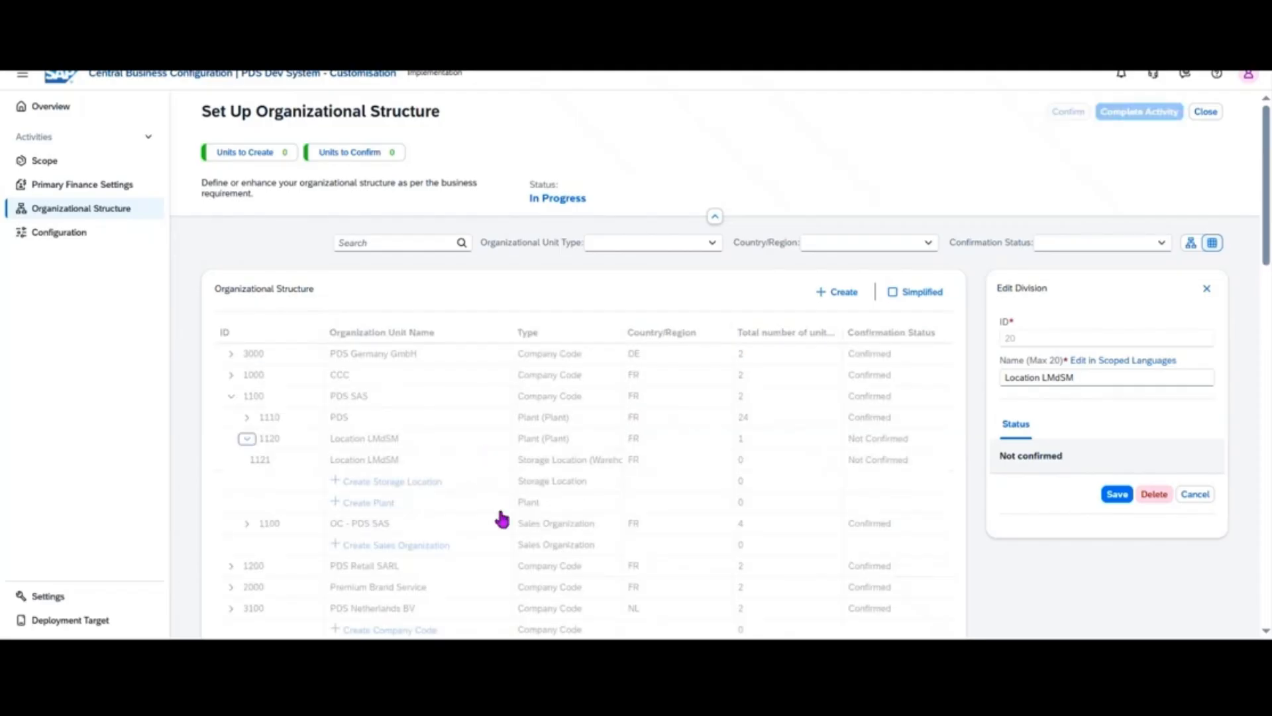
{"action": "left_click", "coordinate": [396, 449]}
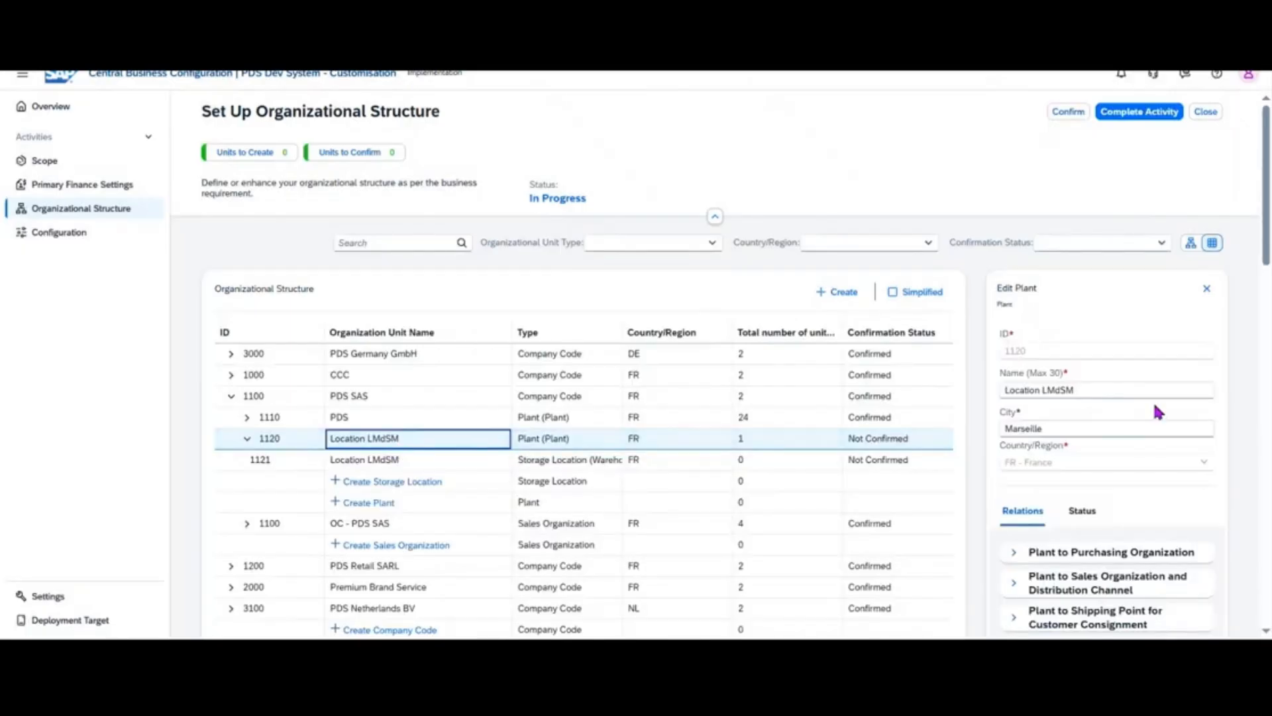
{"action": "scroll", "coordinate": [1158, 412], "scroll_direction": "down", "scroll_amount": 3}
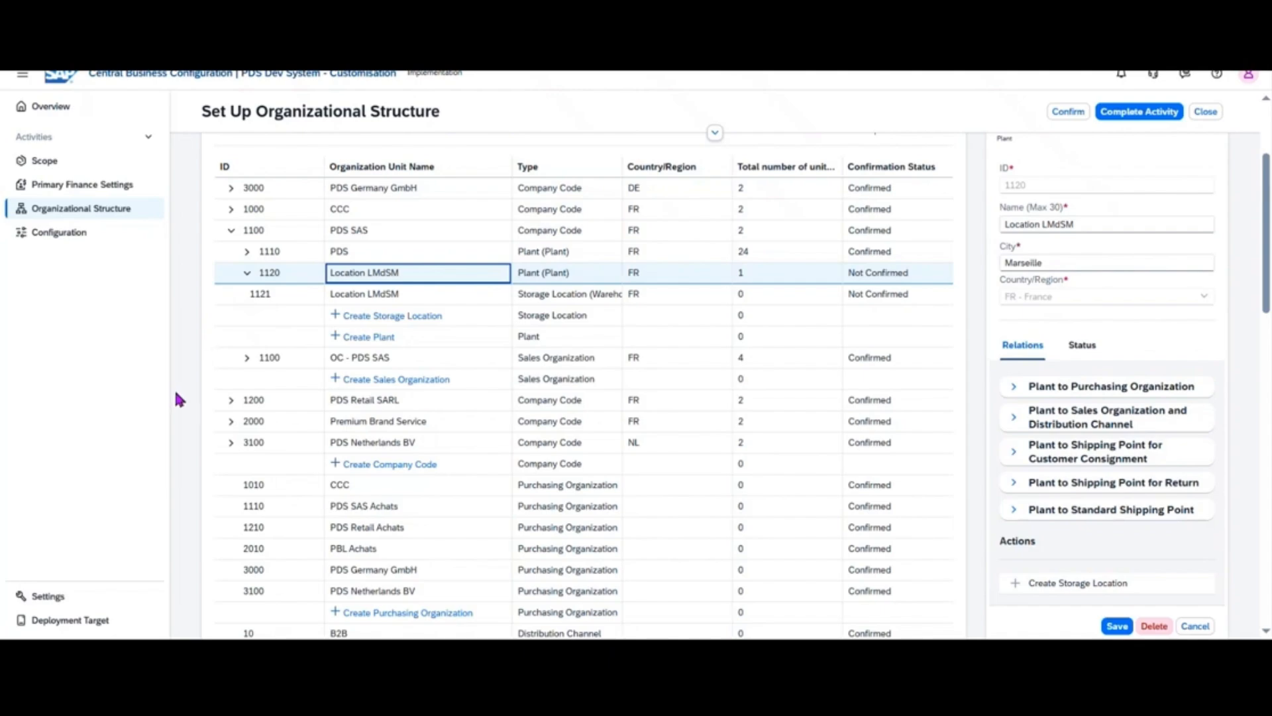
Step: Review company code 1100 PDS SAS and look through the storage locations under plant 1110
{"action": "left_click", "coordinate": [246, 252]}
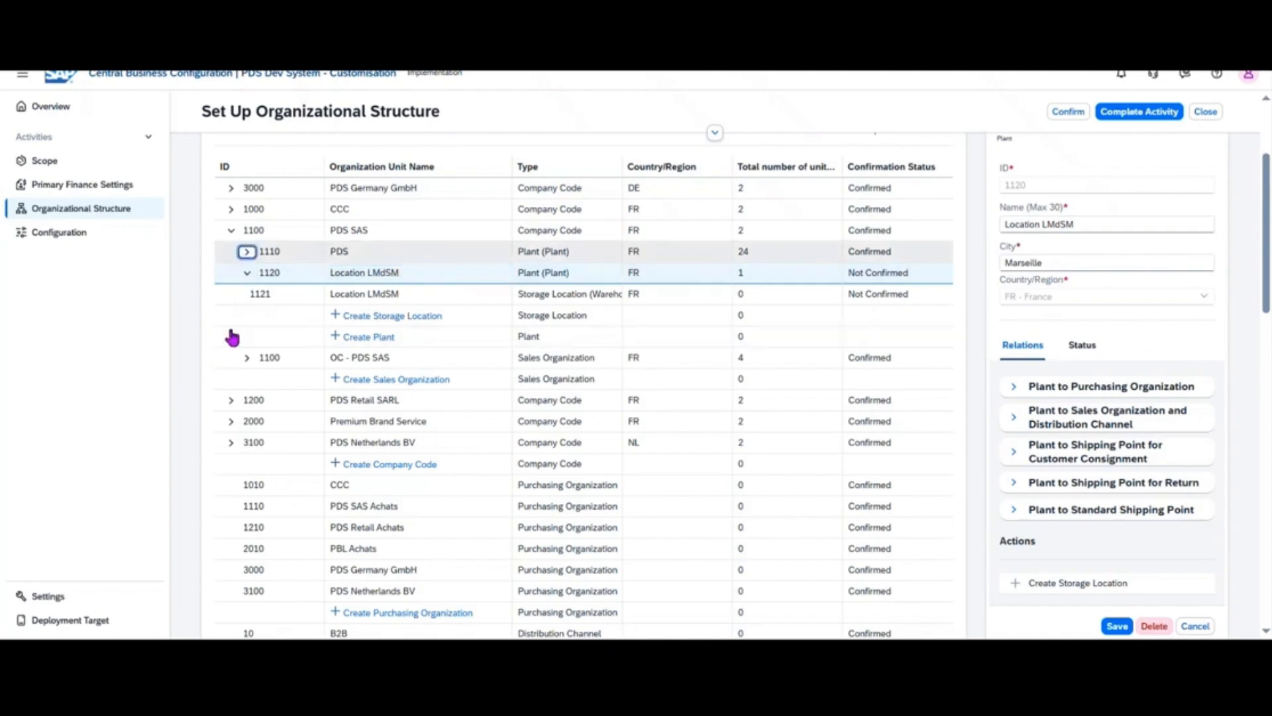
{"action": "left_click", "coordinate": [246, 253]}
{"action": "left_click", "coordinate": [287, 233]}
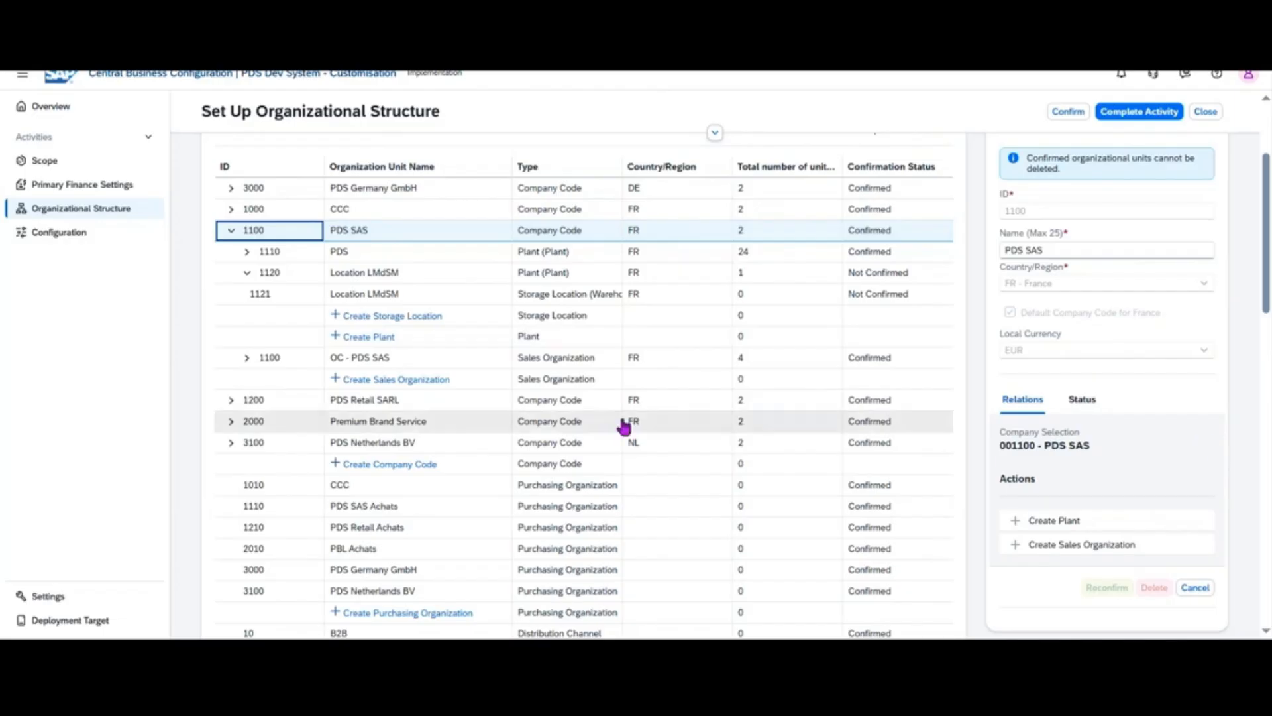
{"action": "left_click", "coordinate": [247, 273]}
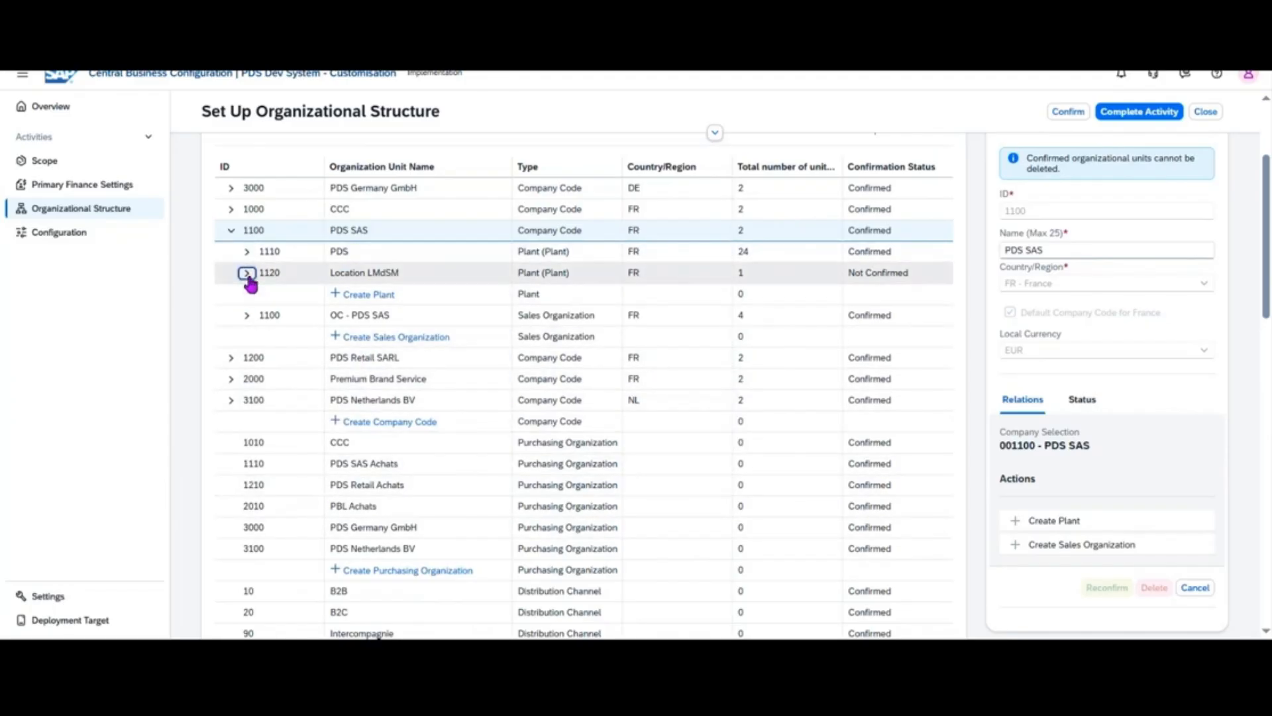
{"action": "left_click", "coordinate": [269, 235]}
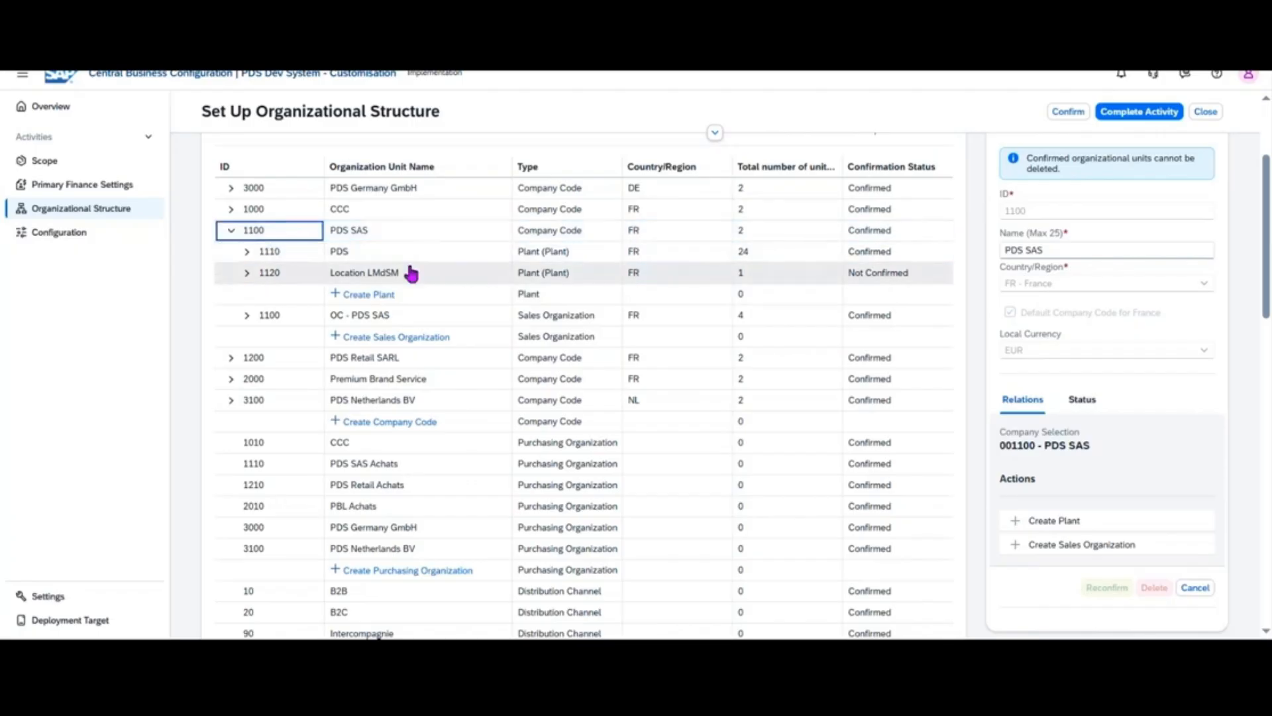
{"action": "left_click", "coordinate": [246, 252]}
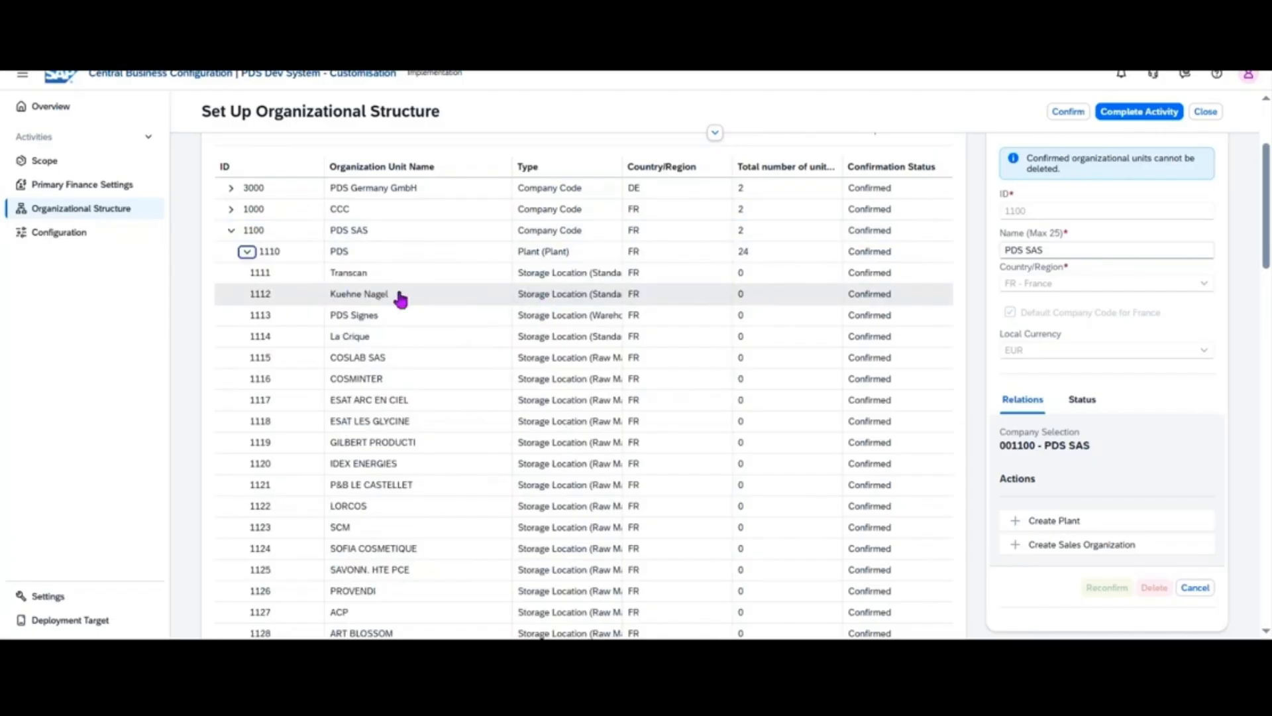
{"action": "scroll", "coordinate": [400, 298], "scroll_direction": "down", "scroll_amount": 15}
{"action": "scroll", "coordinate": [407, 300], "scroll_direction": "up", "scroll_amount": 8}
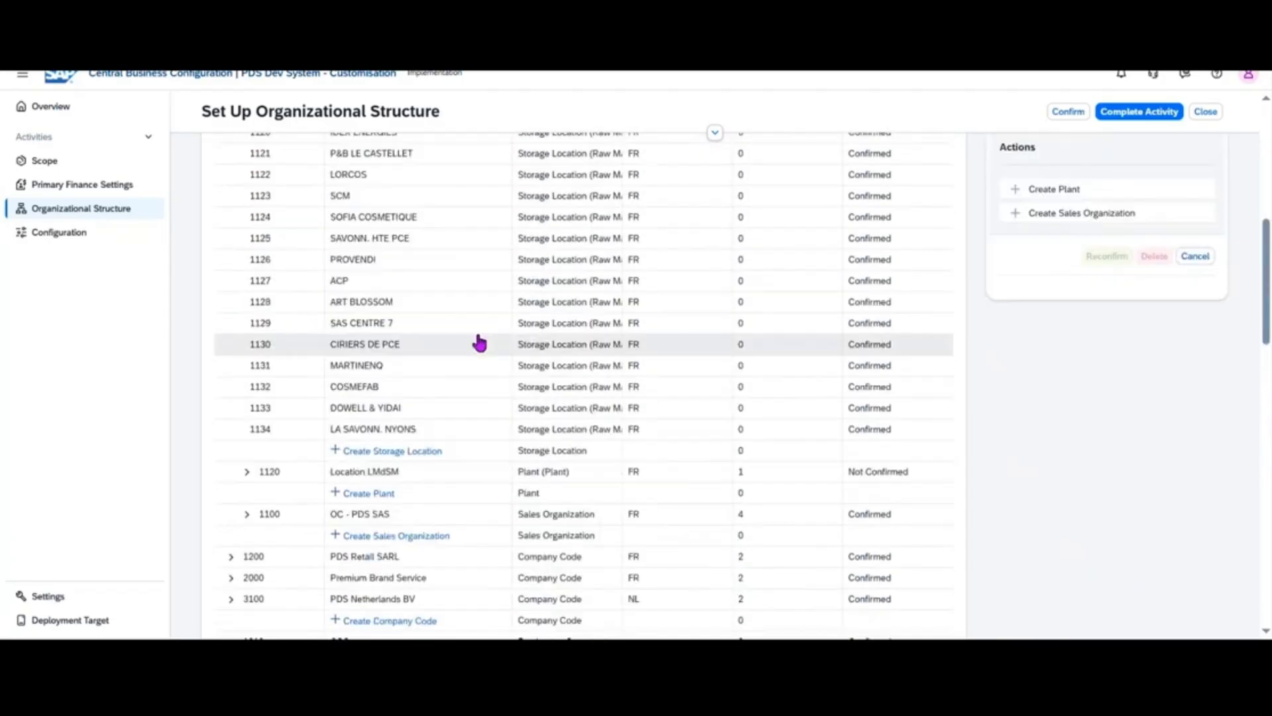
Step: Open sales organization 1100 OC - PDS SAS and check which plants are assigned to it
{"action": "left_click", "coordinate": [420, 521]}
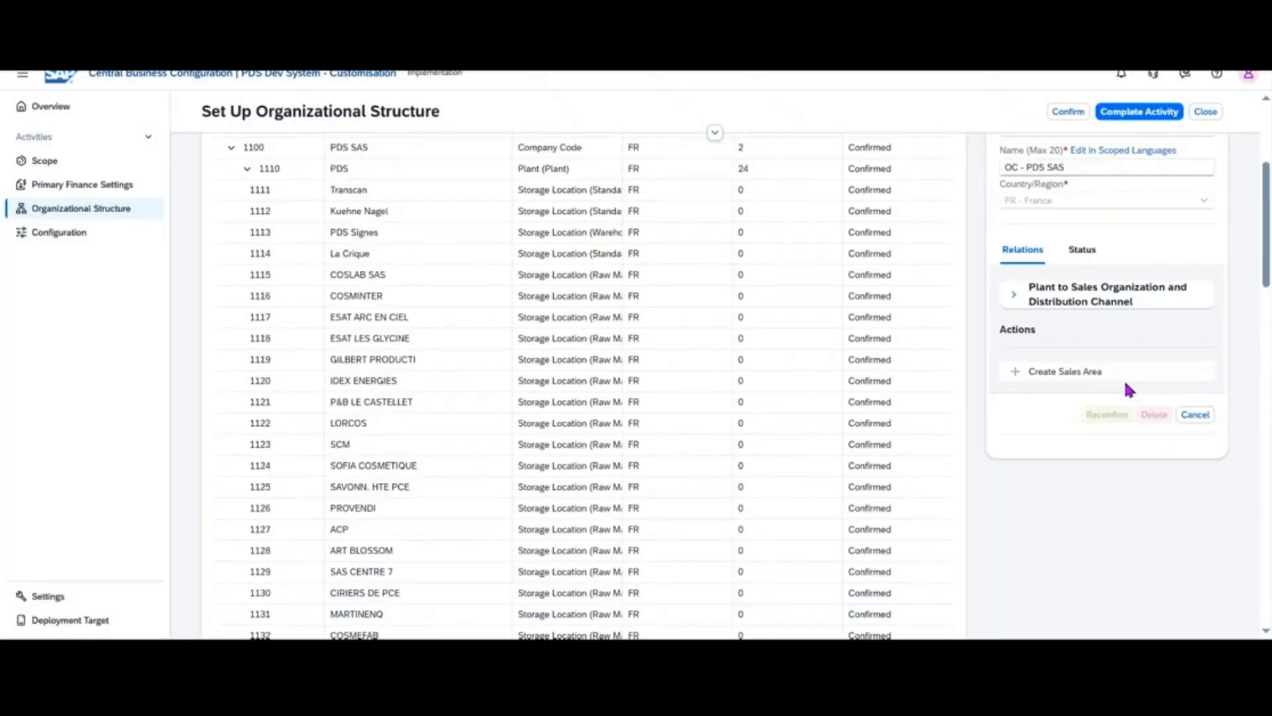
{"action": "left_click", "coordinate": [1013, 296]}
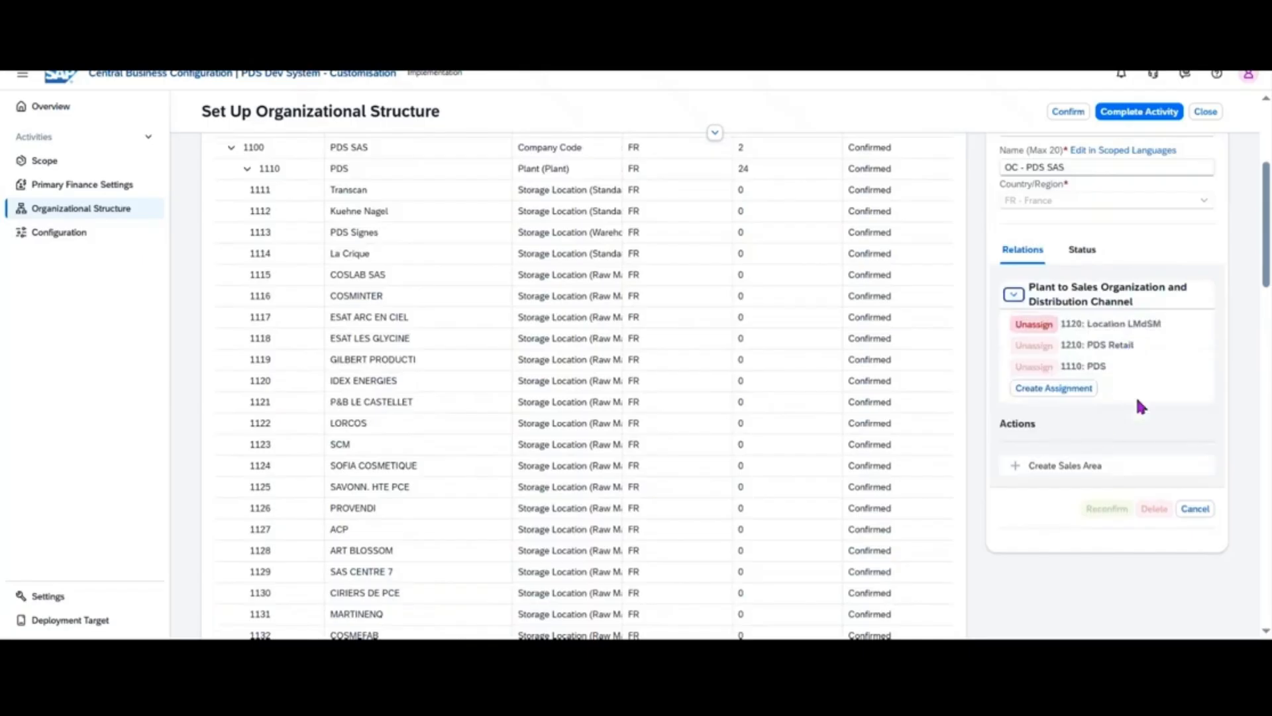
{"action": "left_click", "coordinate": [1014, 296]}
Step: Create sales area Location LMdSM (B2C) under sales organization 1100 with distribution channel 20: B2C and division 20: LMdSM
{"action": "scroll", "coordinate": [505, 415], "scroll_direction": "down", "scroll_amount": 5}
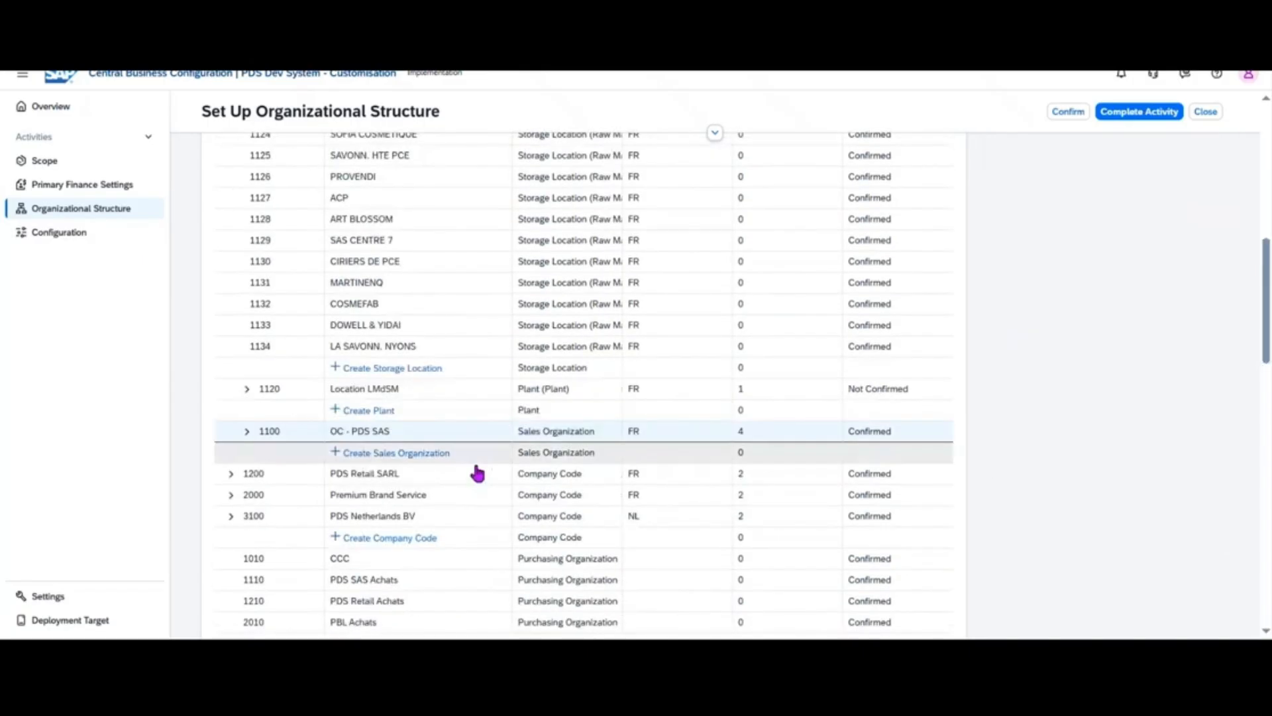
{"action": "left_click", "coordinate": [247, 431]}
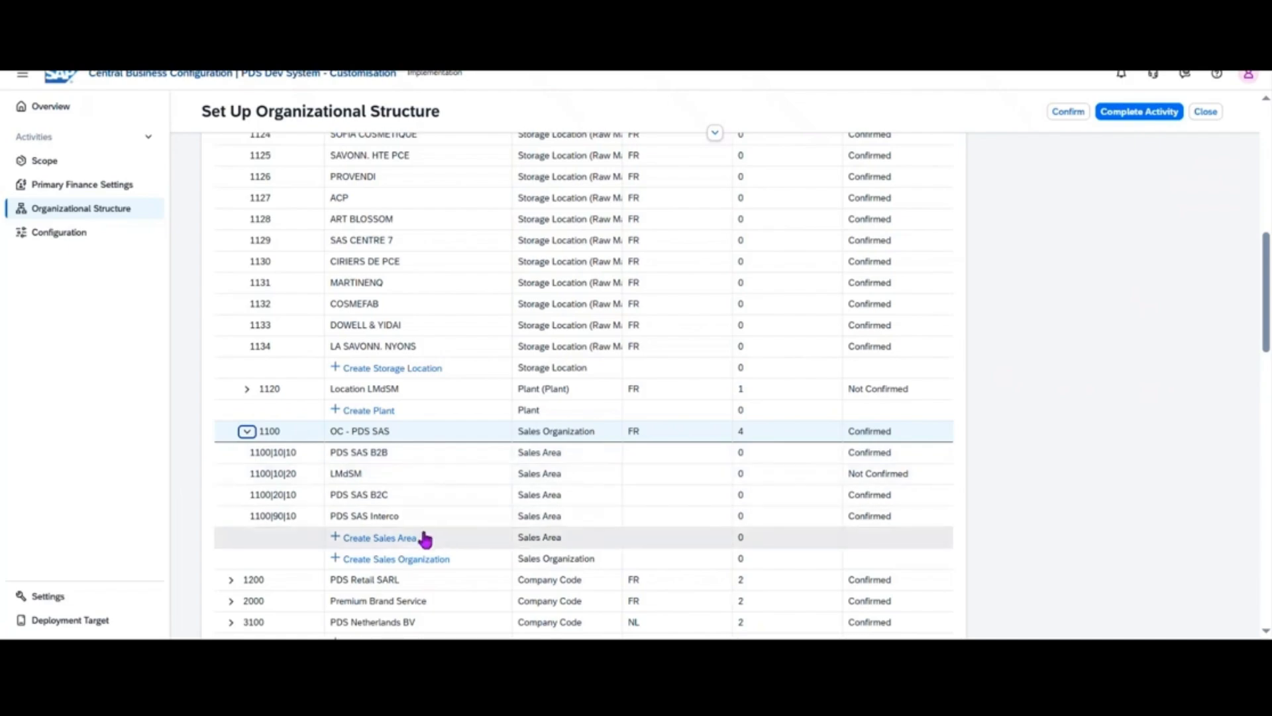
{"action": "left_click", "coordinate": [425, 540]}
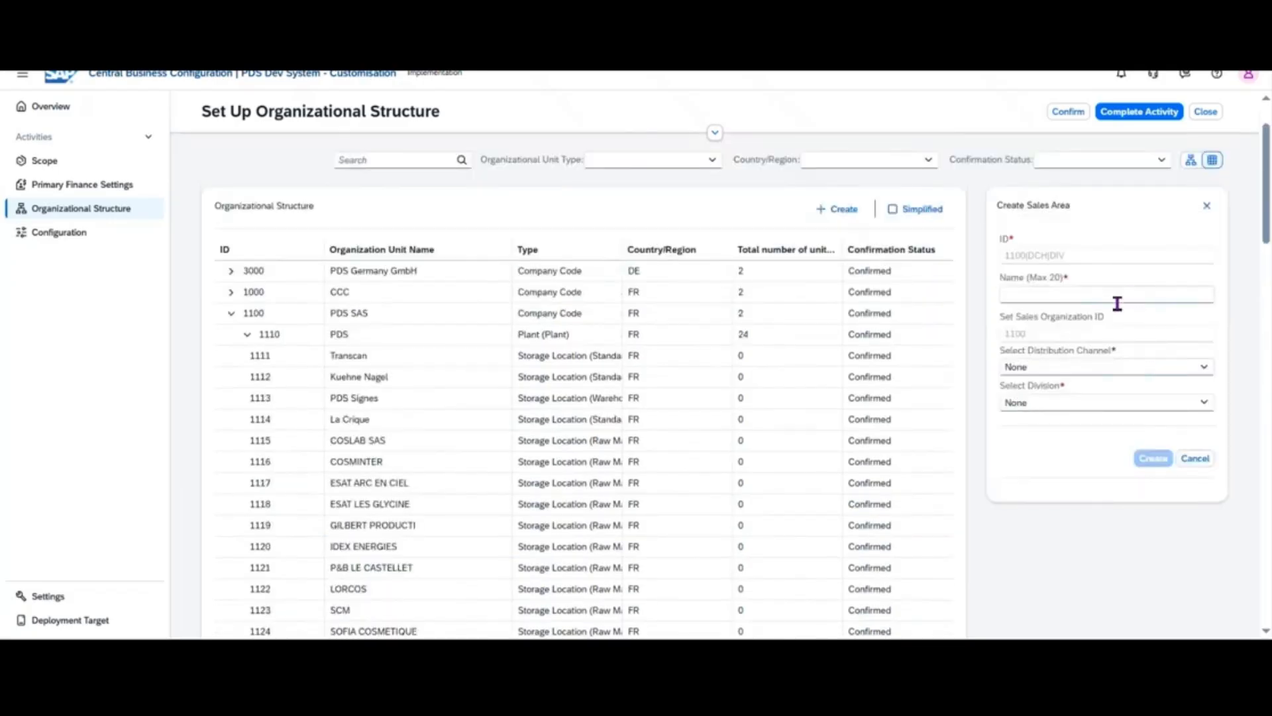
{"action": "left_click", "coordinate": [1204, 367]}
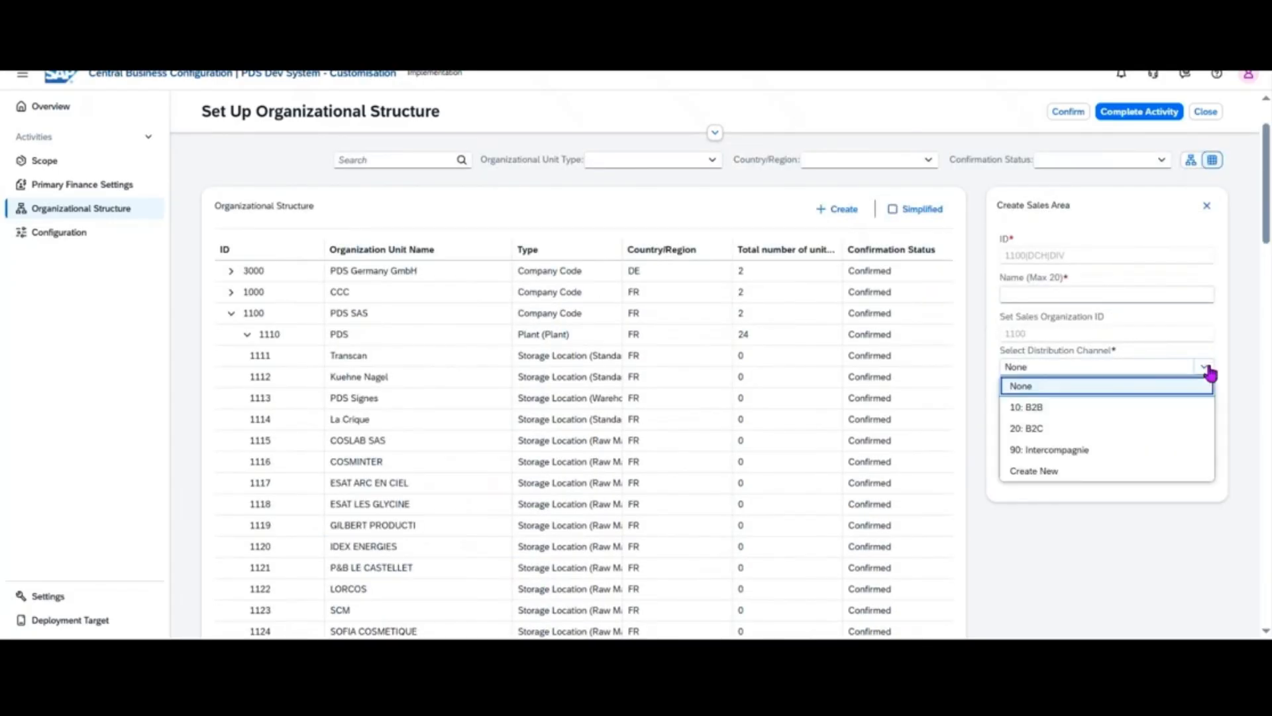
{"action": "left_click", "coordinate": [1126, 429]}
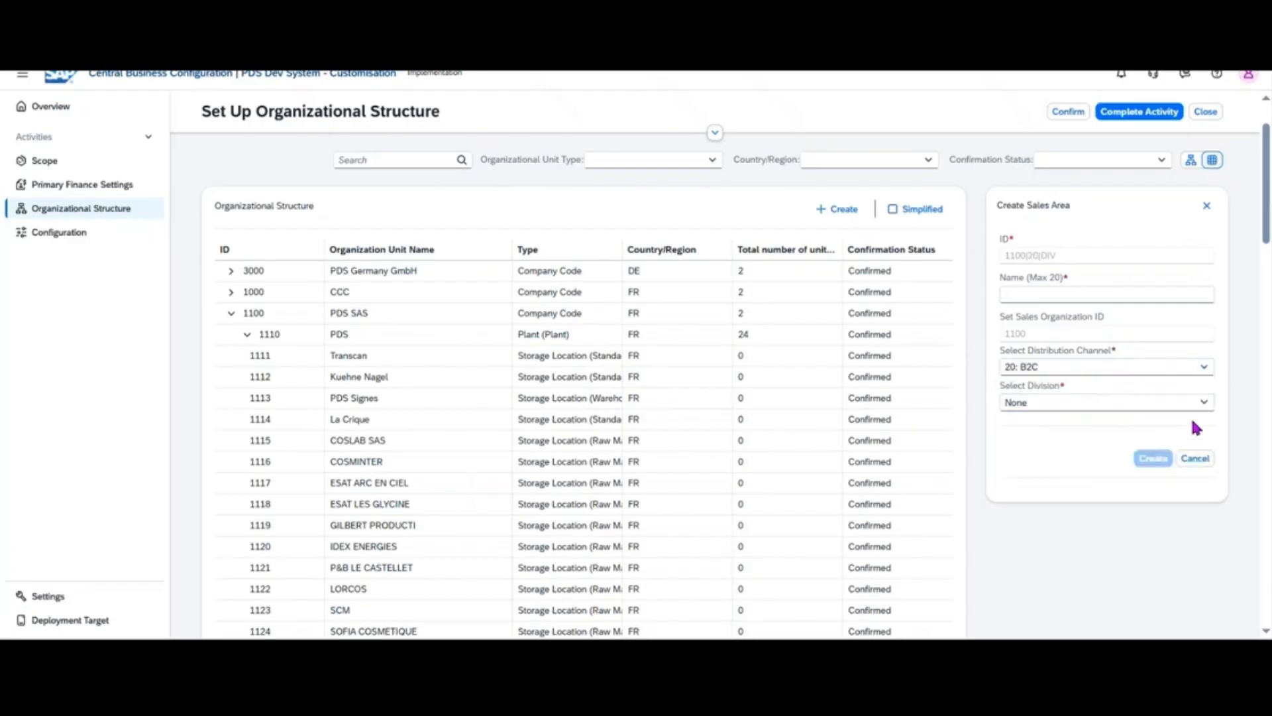
{"action": "left_click", "coordinate": [1204, 406]}
{"action": "left_click", "coordinate": [1108, 464]}
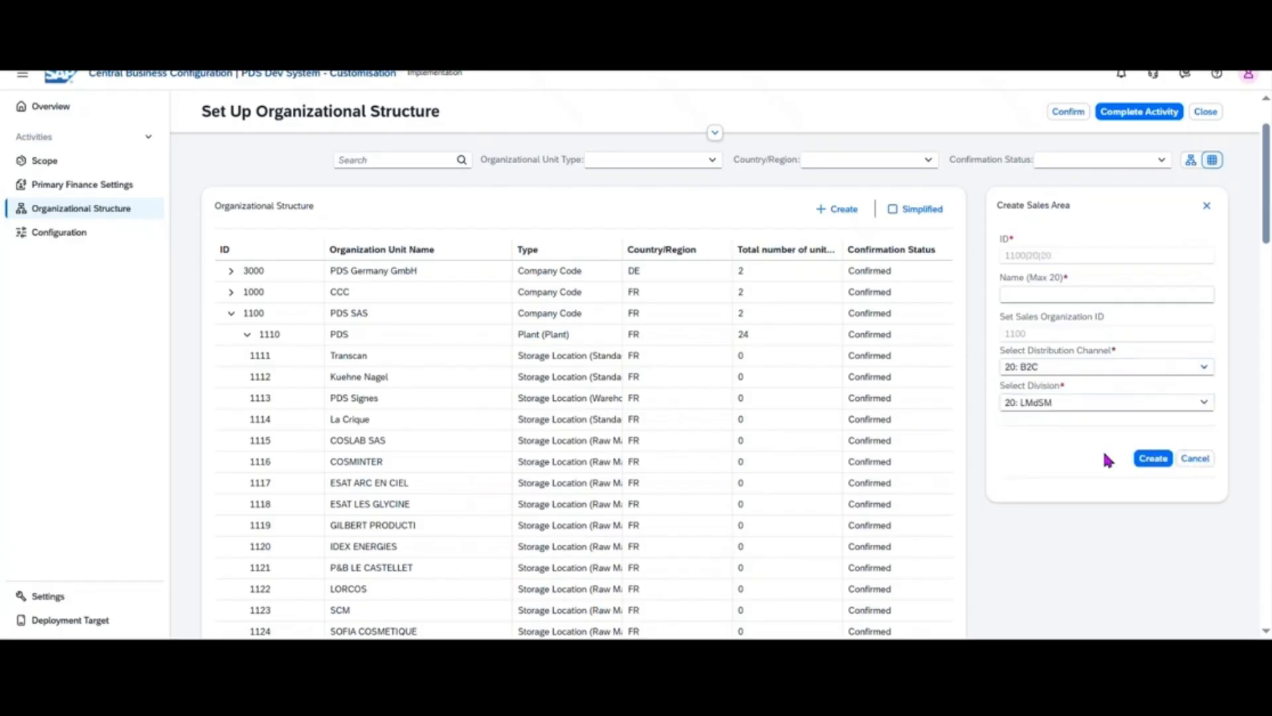
{"action": "left_click", "coordinate": [1124, 294]}
{"action": "type", "text": "Location LMdSM"}
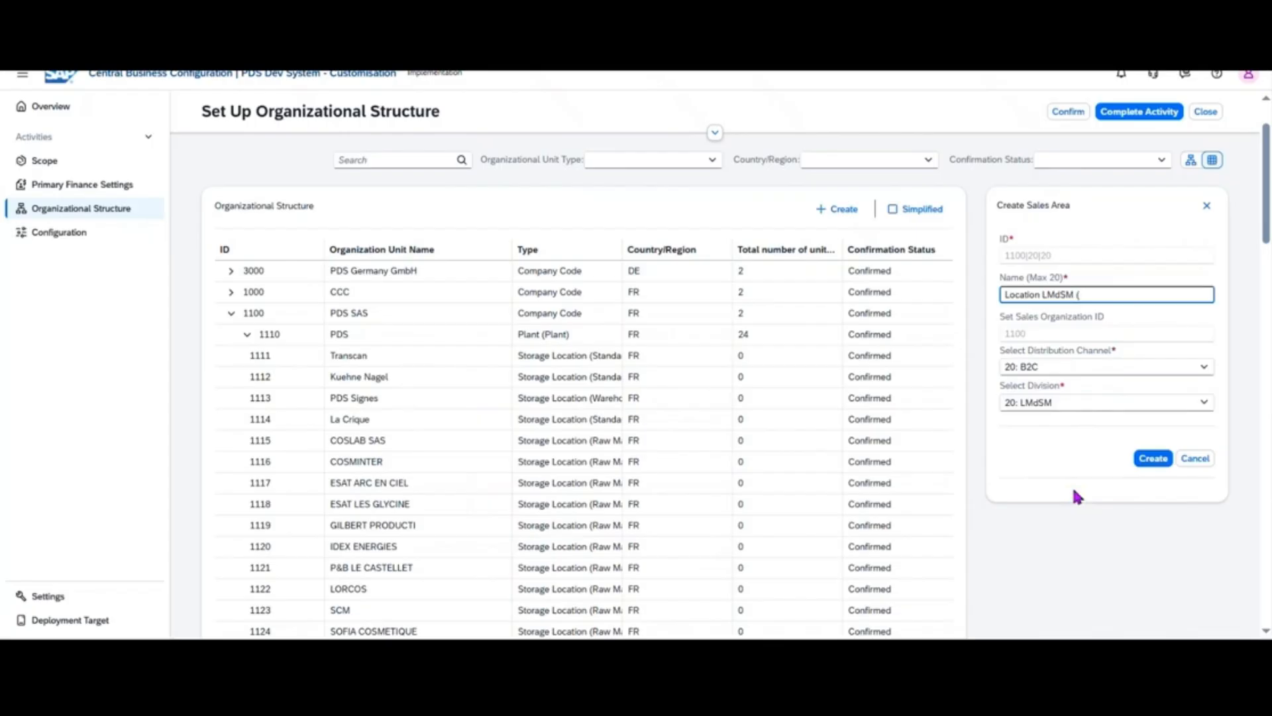
{"action": "type", "text": "(B2C"}
{"action": "left_click", "coordinate": [1146, 460]}
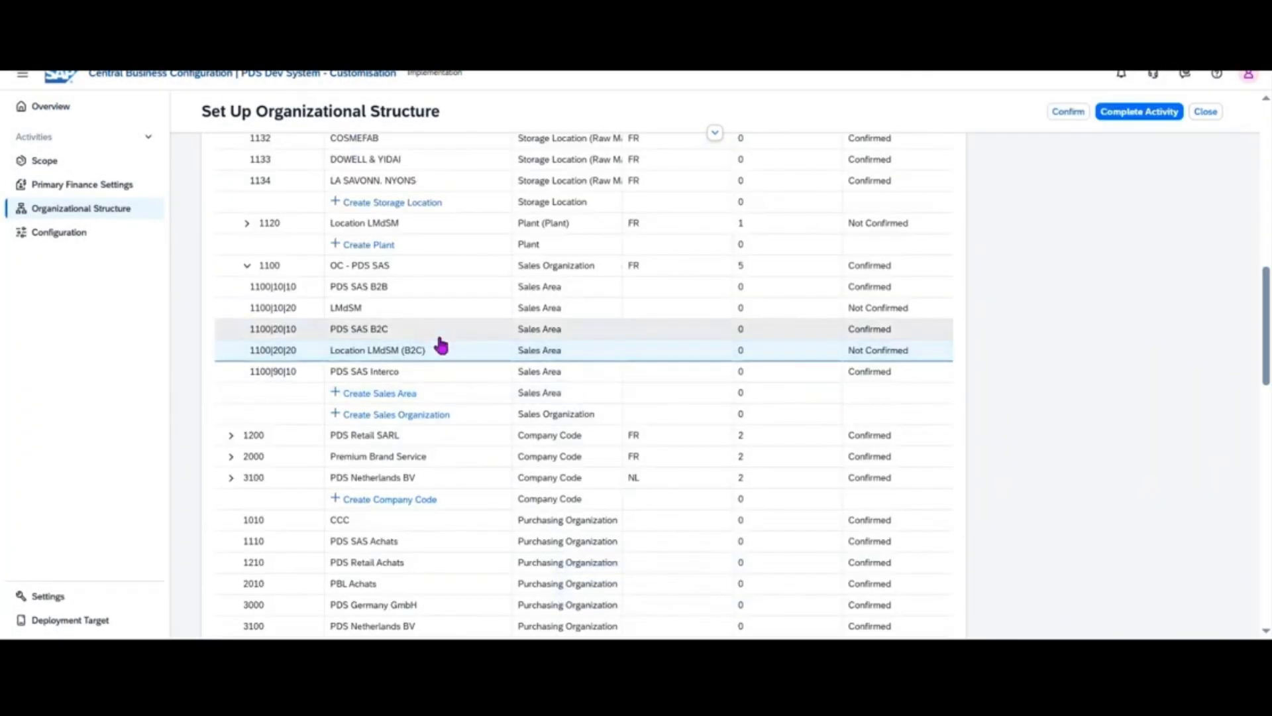
Step: Try to rename the sales area 1100|10|20 to Location LMdSM (B2B)
{"action": "left_click", "coordinate": [419, 309]}
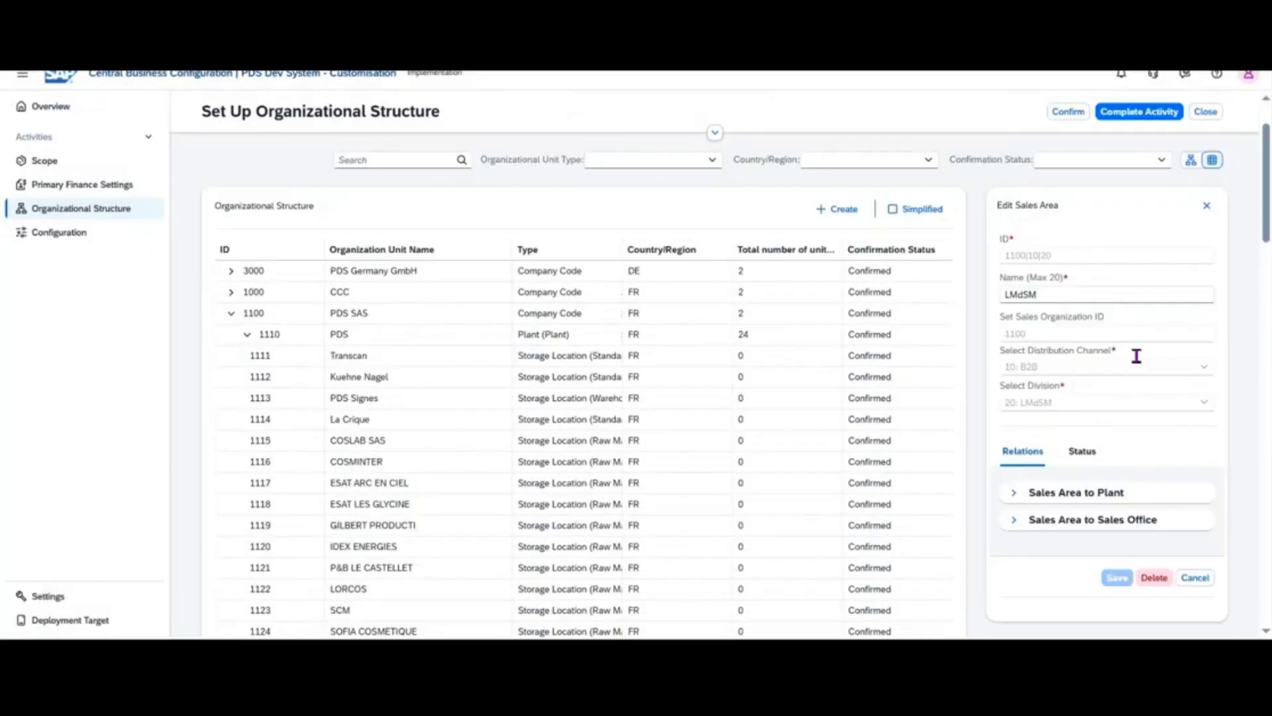
{"action": "left_click_drag", "start_coordinate": [1073, 295], "coordinate": [945, 295]}
{"action": "type", "text": "Location LMdSM"}
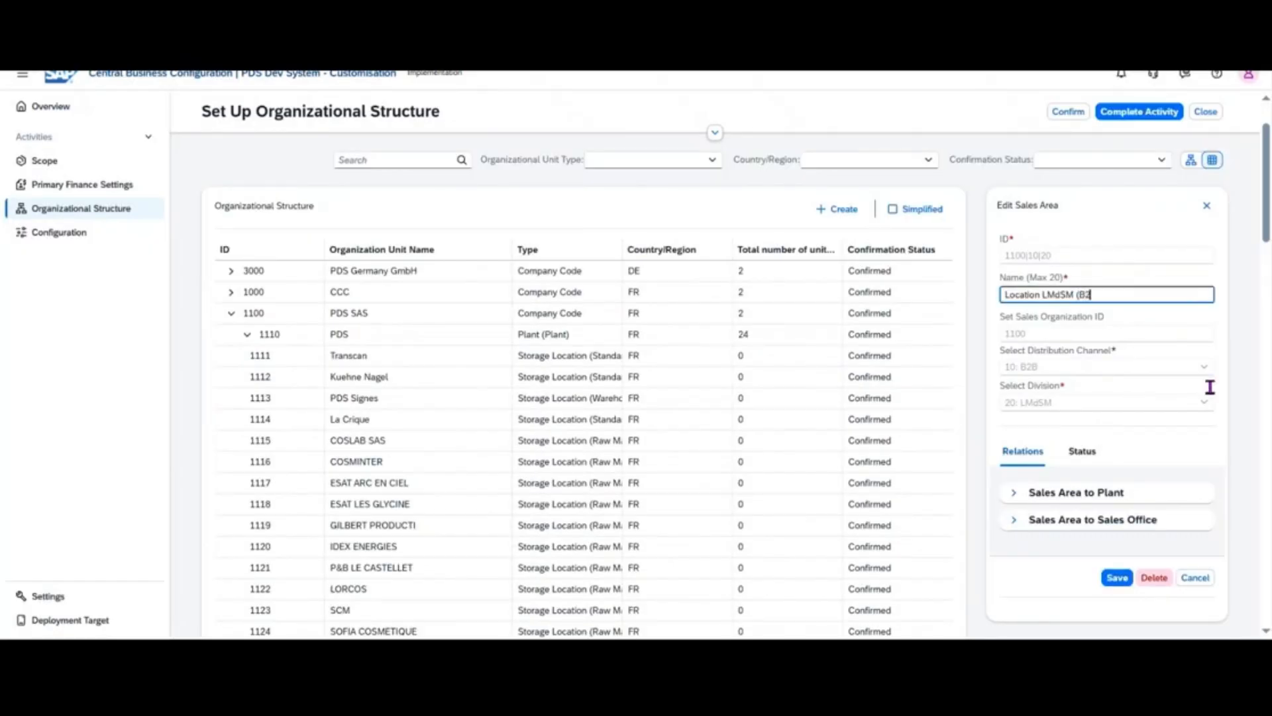
{"action": "type", "text": "(B2B)"}
Step: Create sales area Location LMdSM (IC) under sales organization 1100 with distribution channel 90: Intercompagnie and division 20: LMdSM
{"action": "scroll", "coordinate": [593, 448], "scroll_direction": "down", "scroll_amount": 3}
{"action": "scroll", "coordinate": [593, 450], "scroll_direction": "down", "scroll_amount": 5}
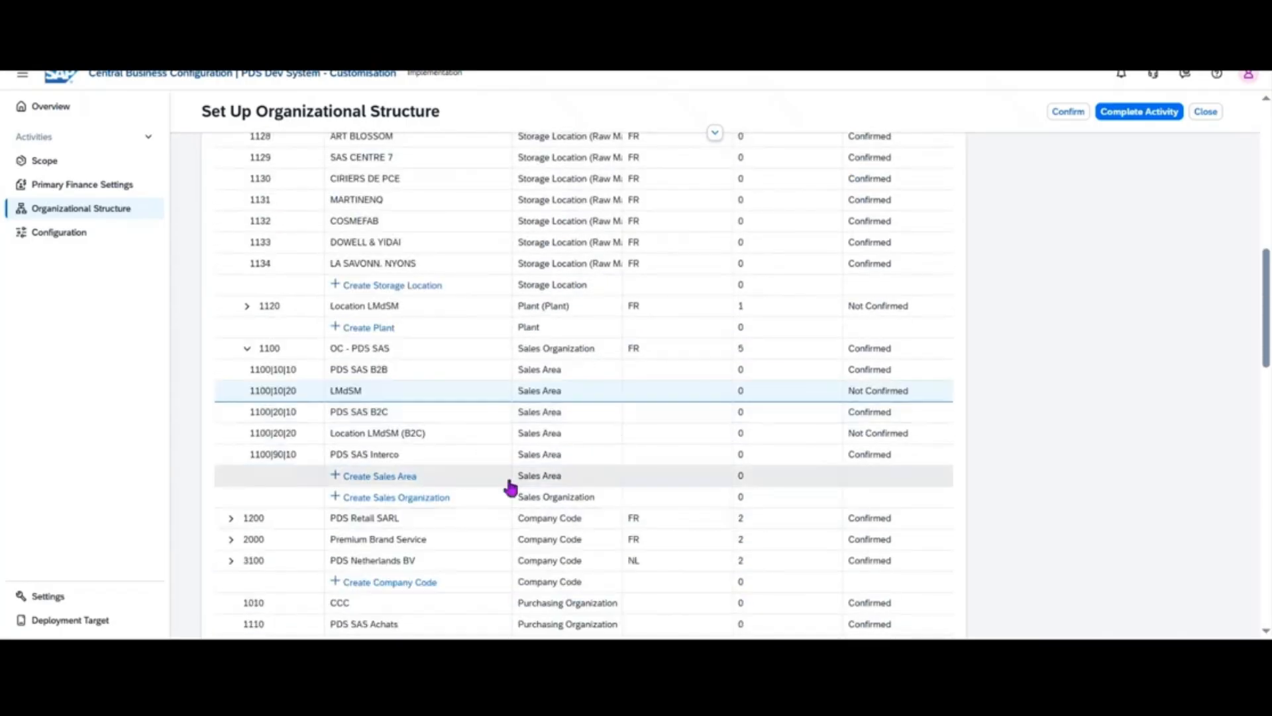
{"action": "left_click", "coordinate": [420, 477]}
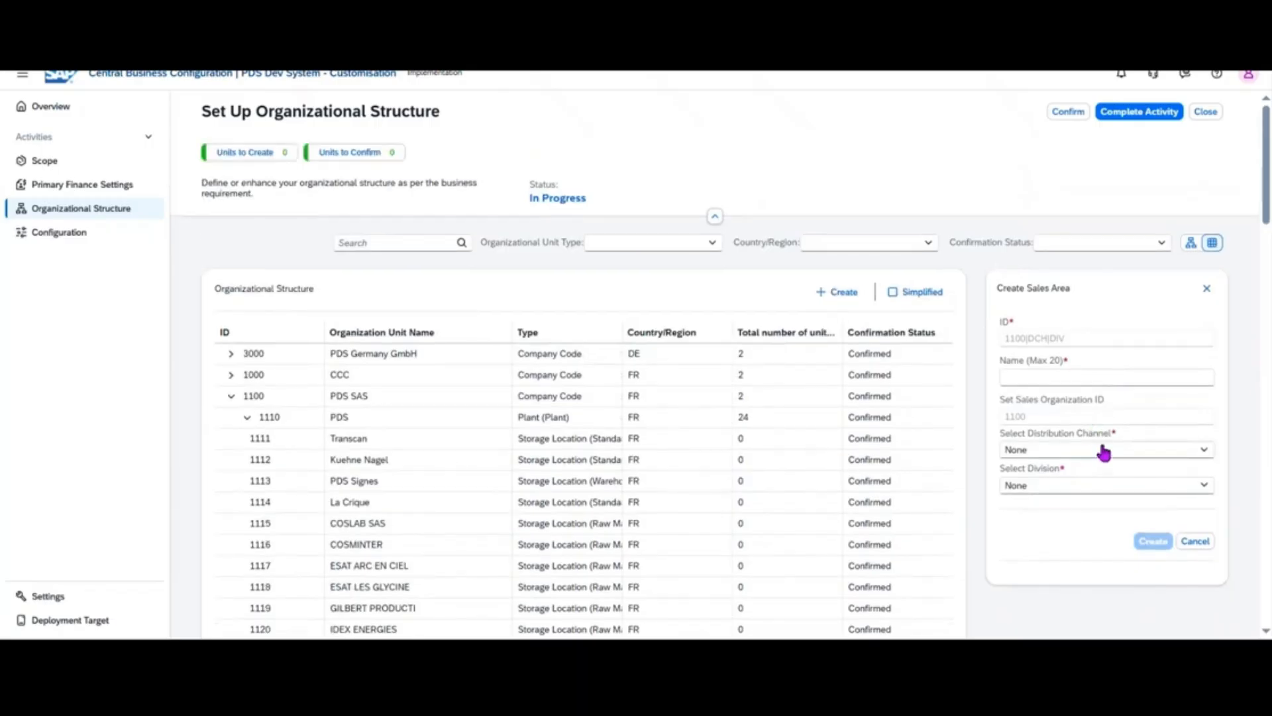
{"action": "left_click", "coordinate": [1124, 453]}
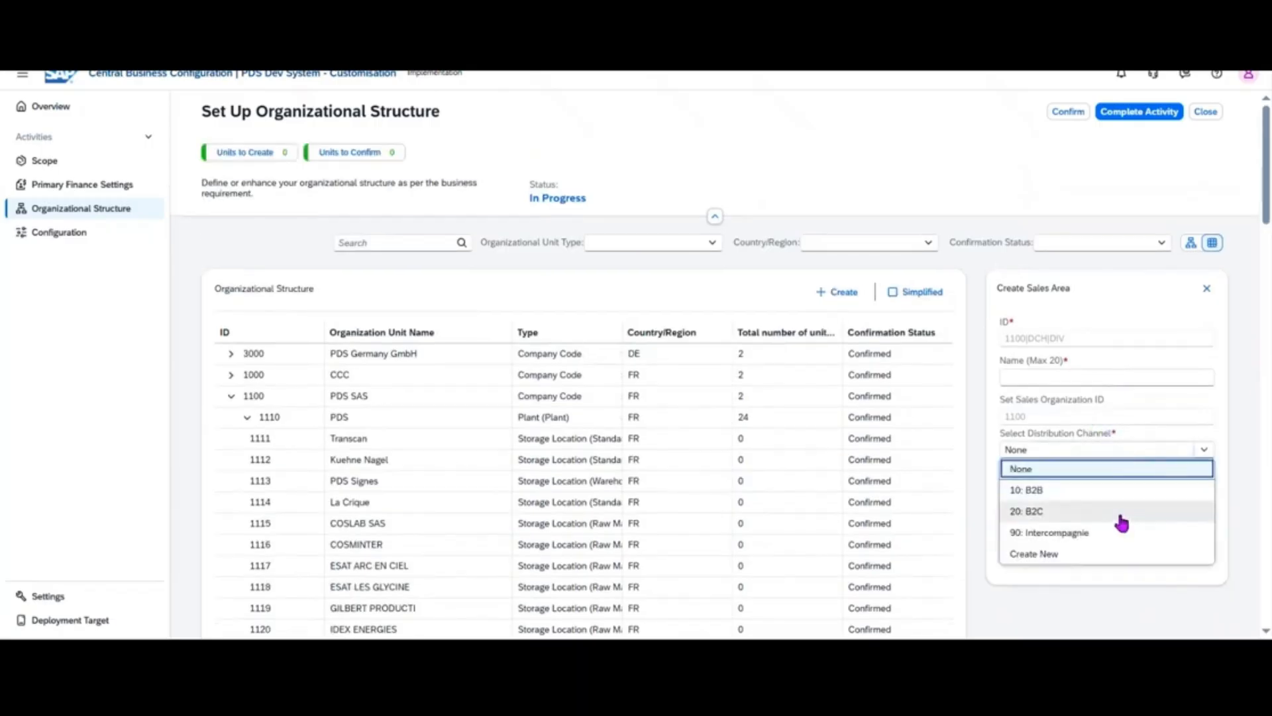
{"action": "left_click", "coordinate": [1116, 533]}
{"action": "left_click", "coordinate": [1095, 485]}
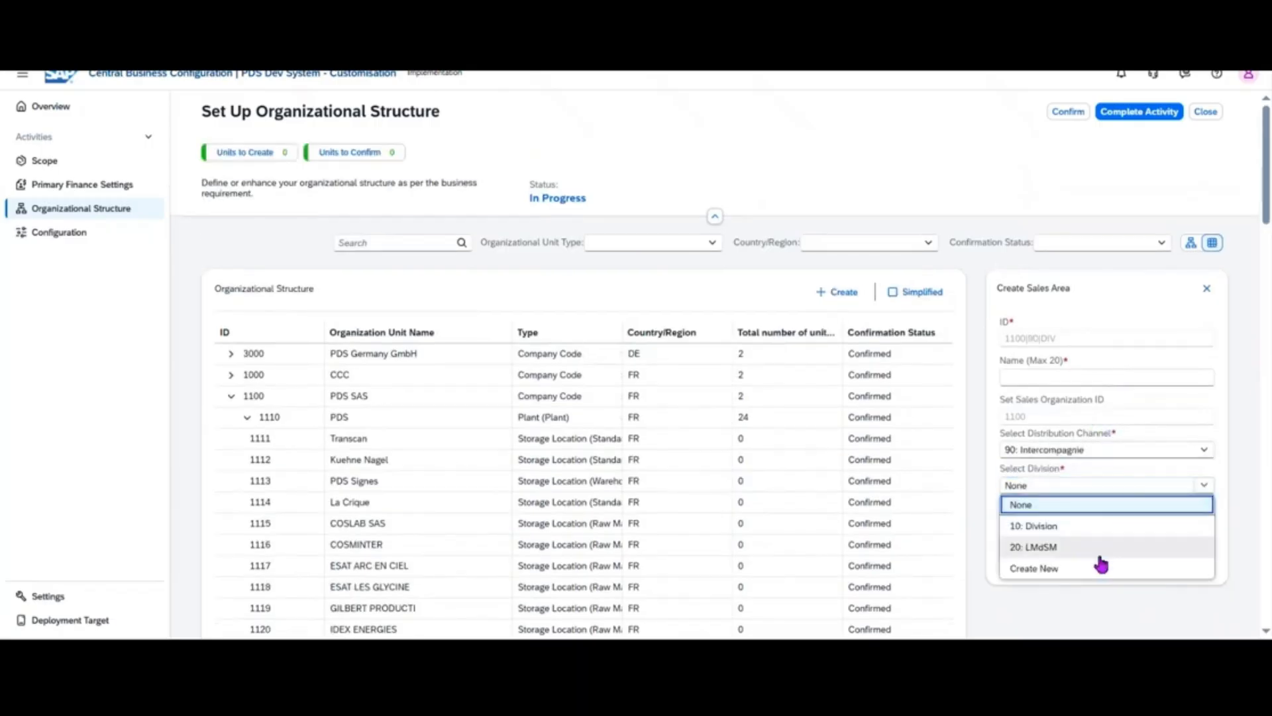
{"action": "left_click", "coordinate": [1092, 550]}
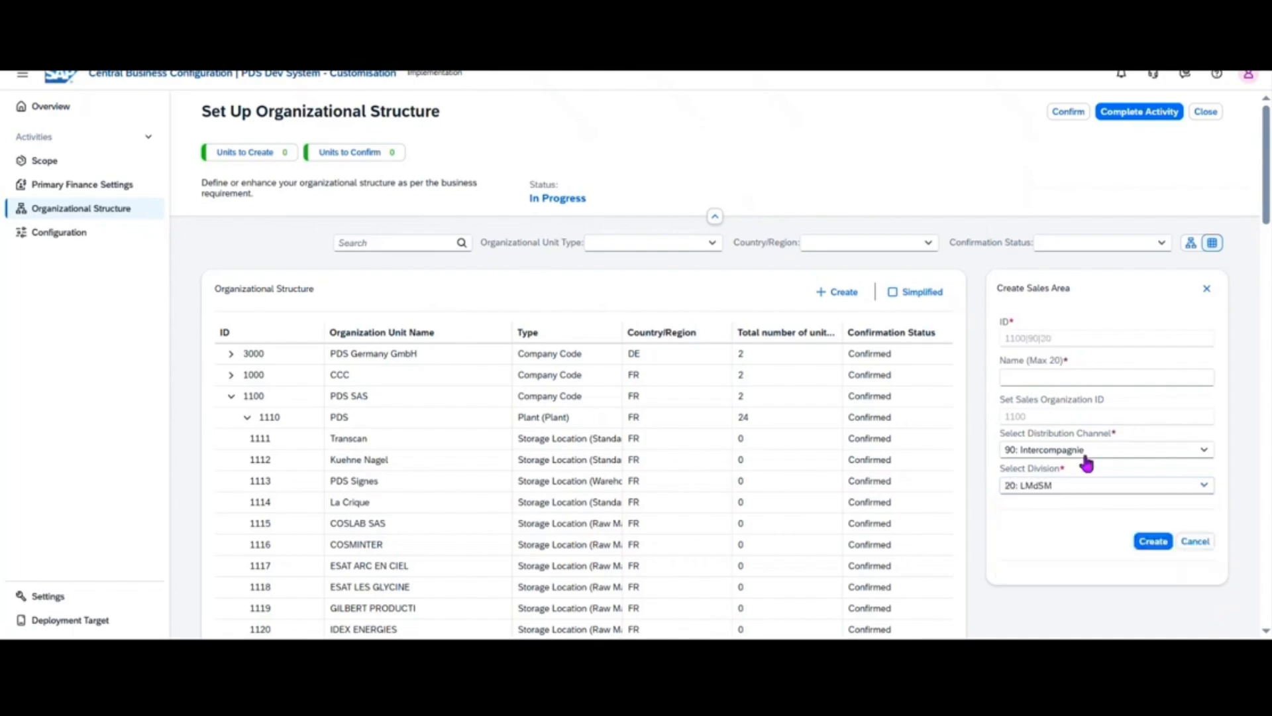
{"action": "left_click", "coordinate": [1115, 377]}
{"action": "type", "text": "Location LMdSM "}
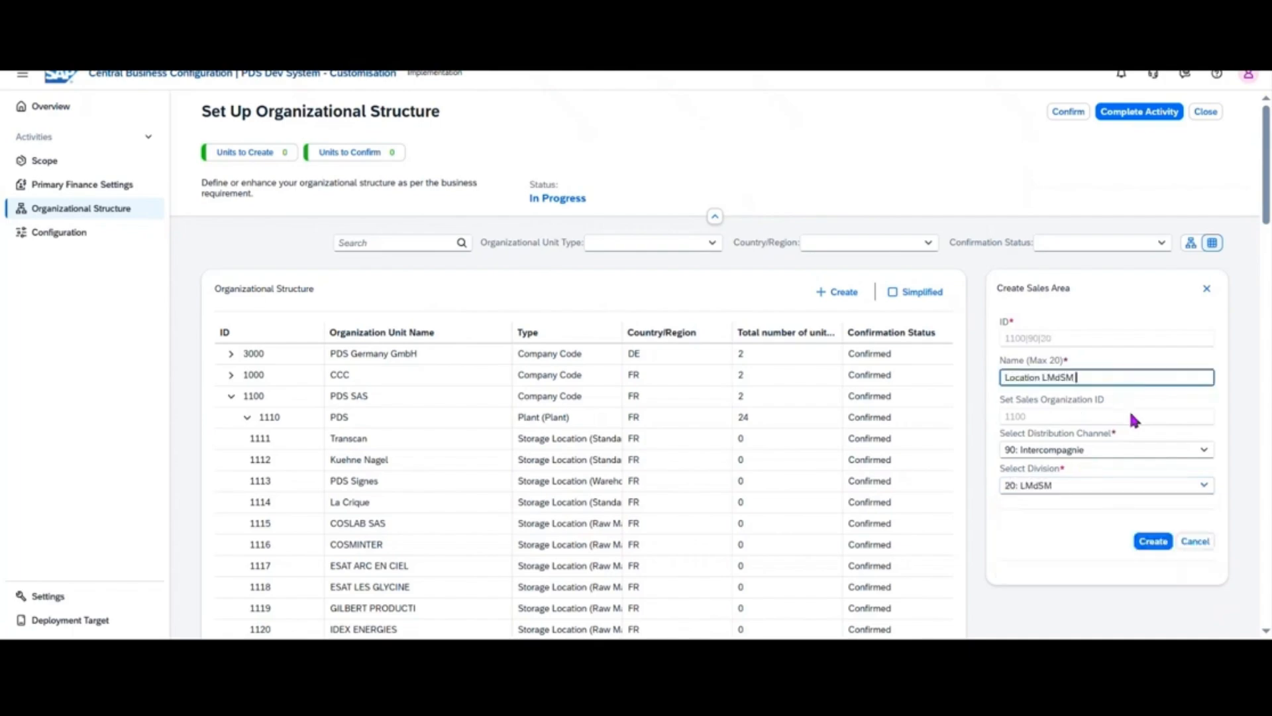
{"action": "type", "text": "(IC"}
{"action": "left_click", "coordinate": [1153, 541]}
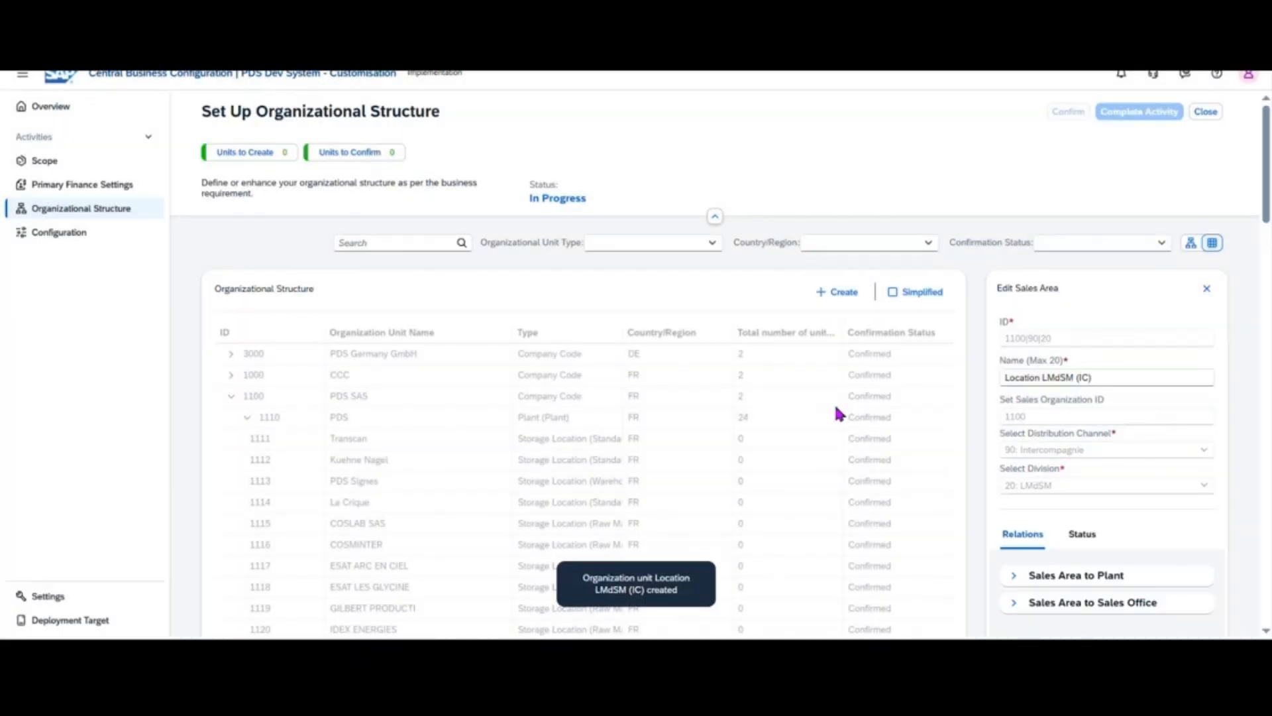
Step: Assign plant 1120: Location LMdSM to the sales area Location LMdSM (IC)
{"action": "scroll", "coordinate": [823, 414], "scroll_direction": "down", "scroll_amount": 3}
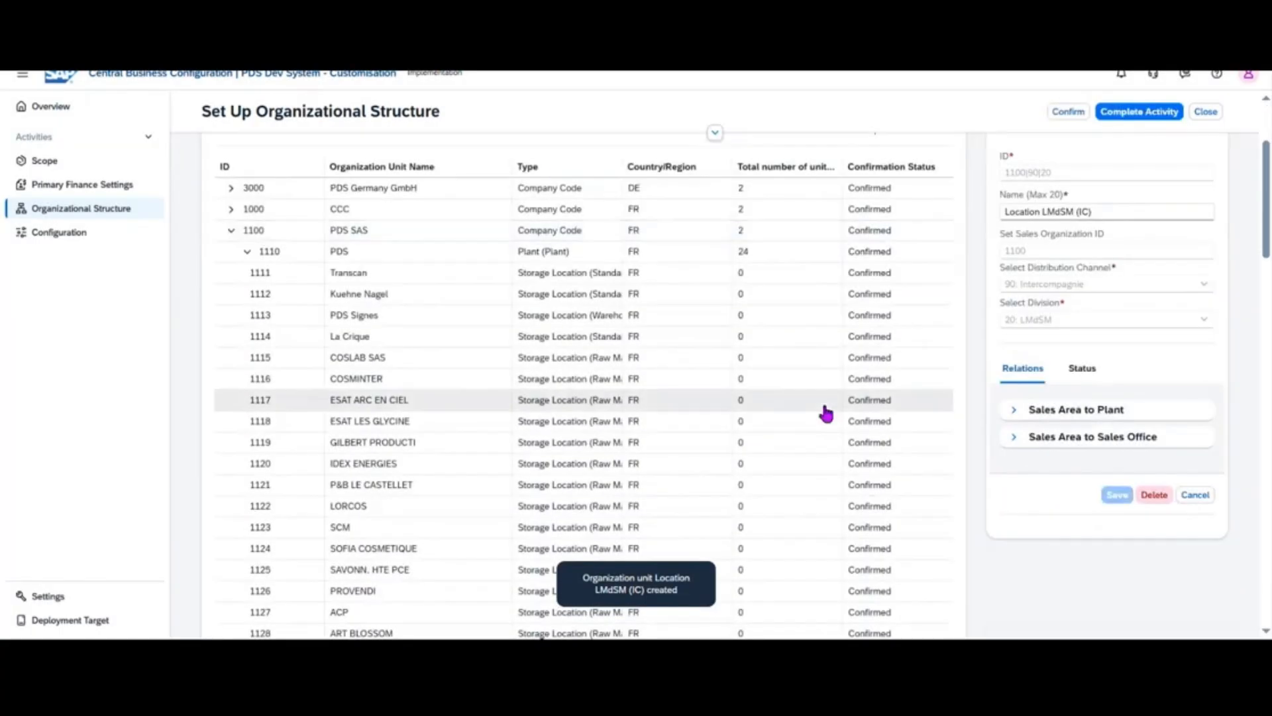
{"action": "left_click", "coordinate": [1014, 411]}
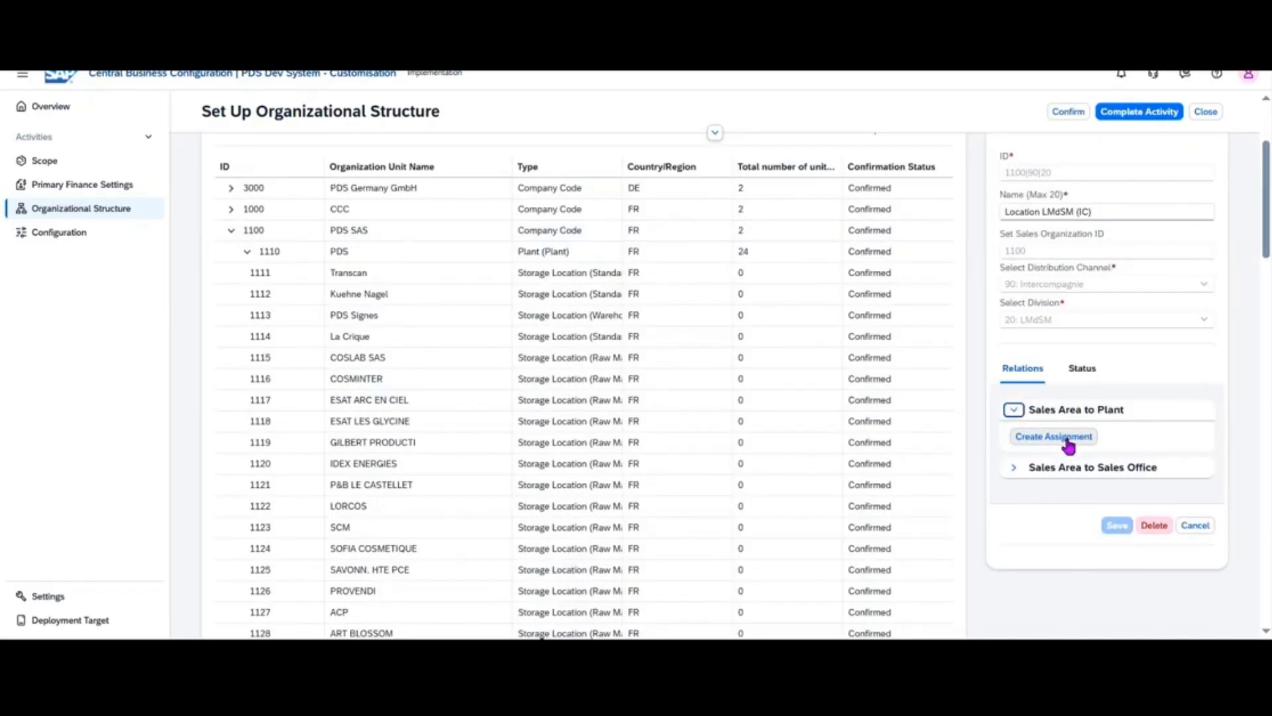
{"action": "left_click", "coordinate": [1070, 440]}
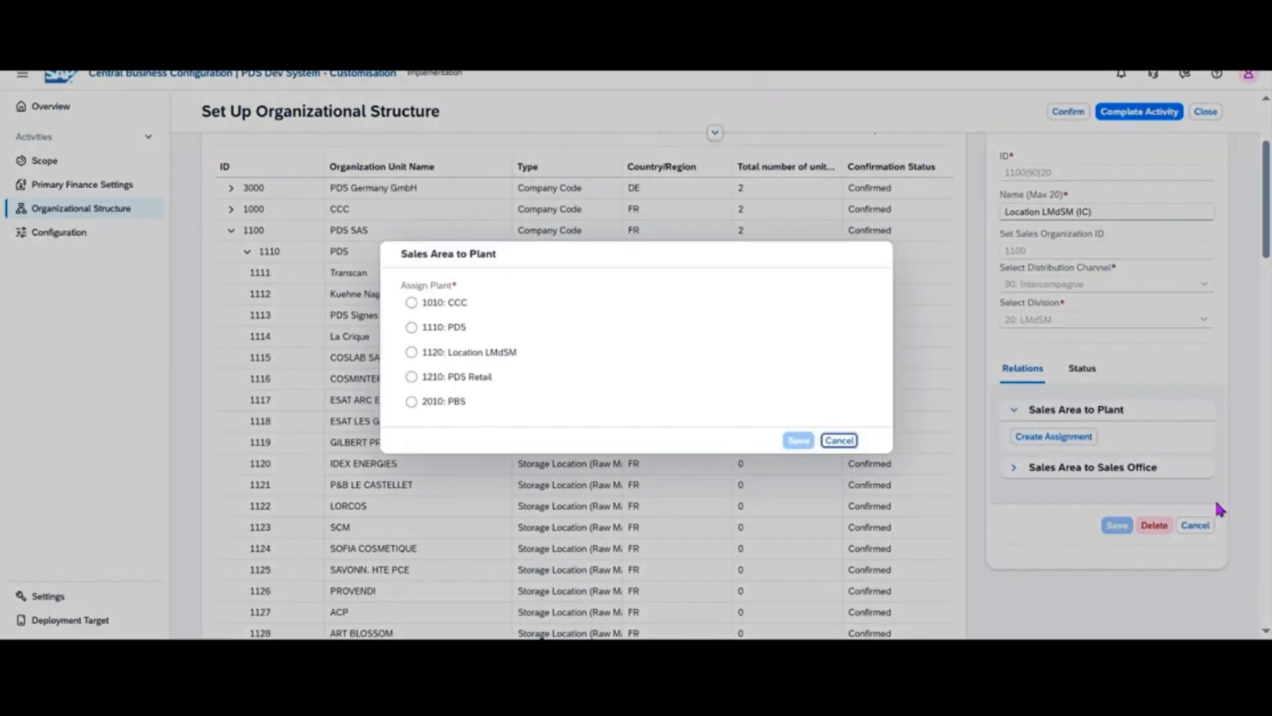
{"action": "left_click", "coordinate": [414, 352]}
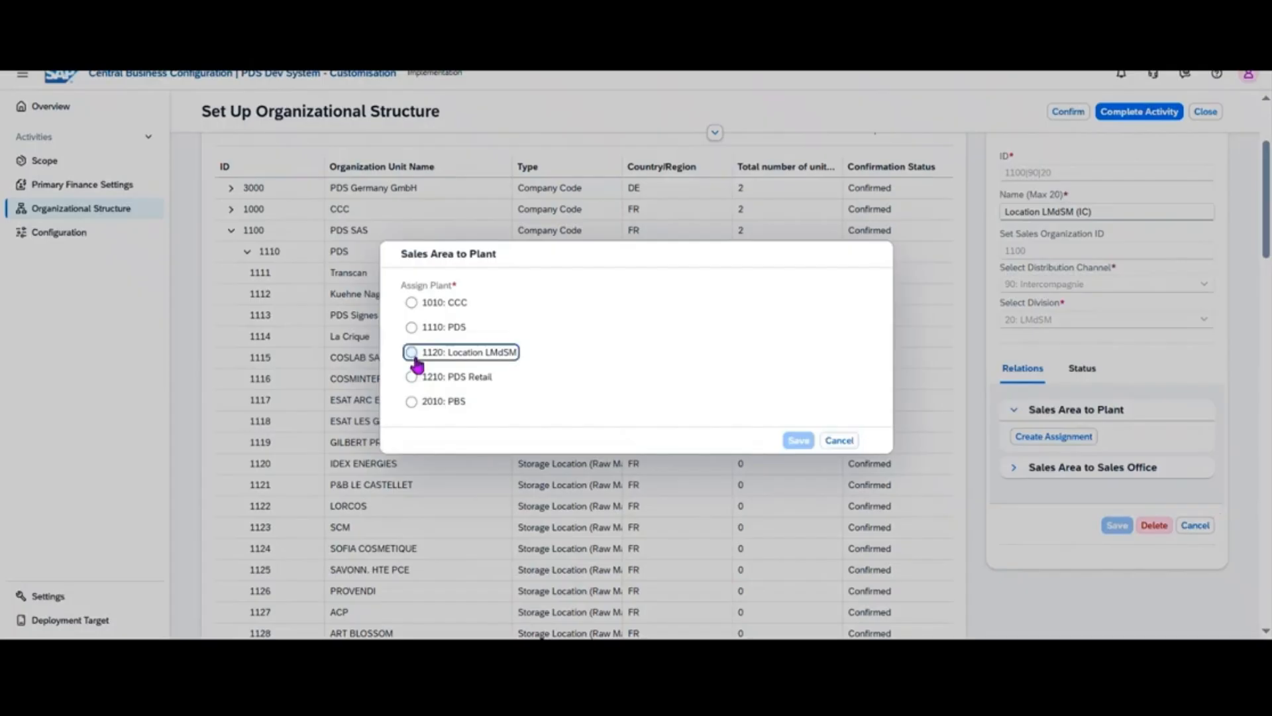
{"action": "left_click", "coordinate": [802, 443]}
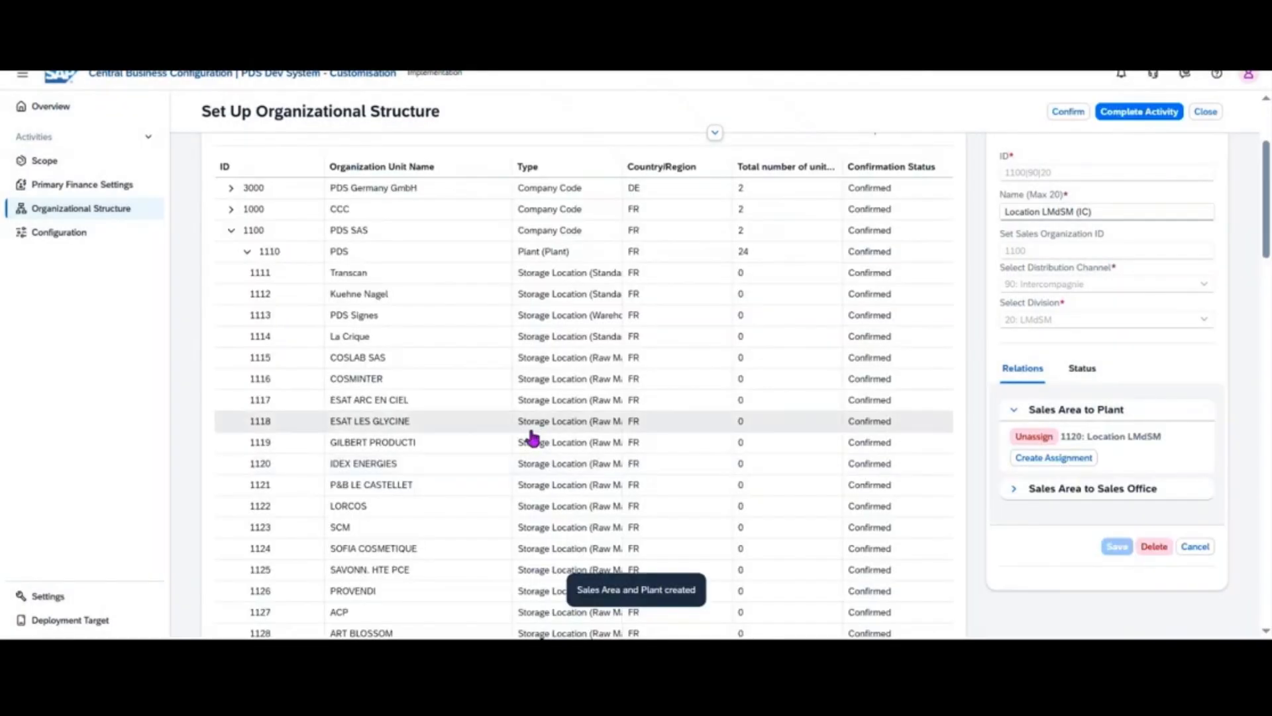
Step: Open sales area Location LMdSM (B2C) and check which plants are available for assignment, leaving without assigning one
{"action": "scroll", "coordinate": [530, 440], "scroll_direction": "down", "scroll_amount": 9}
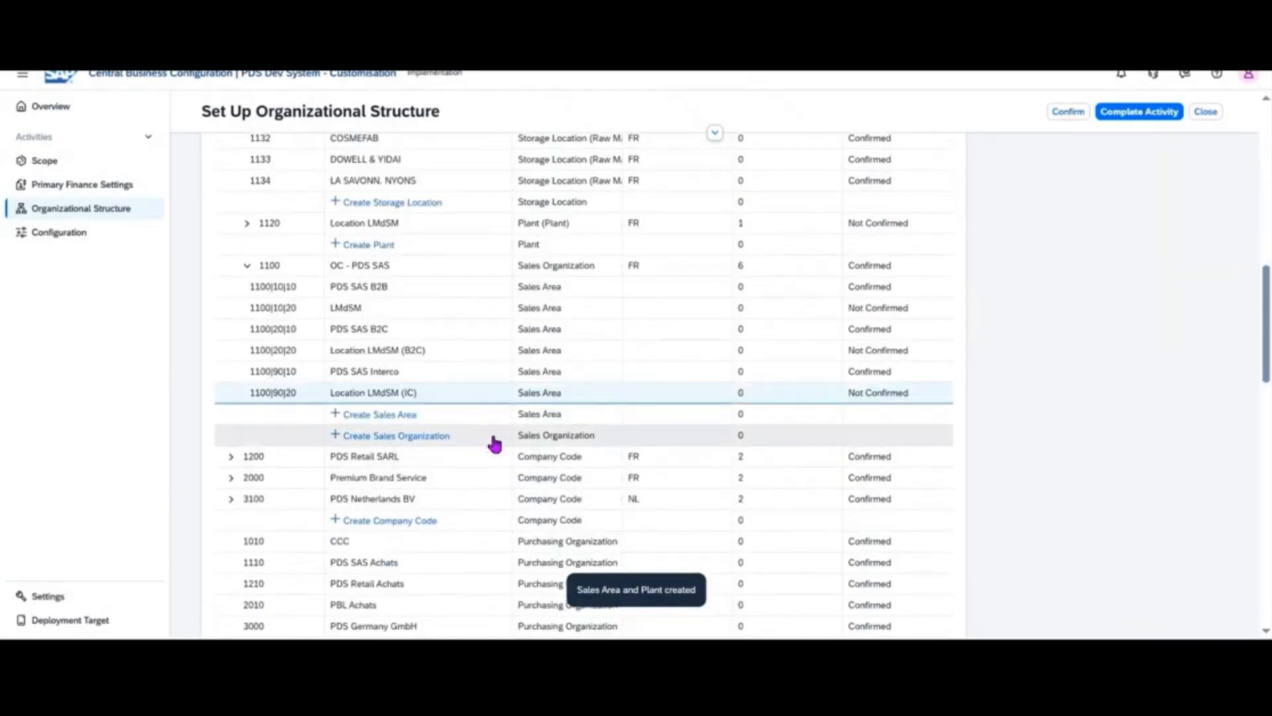
{"action": "left_click", "coordinate": [451, 351]}
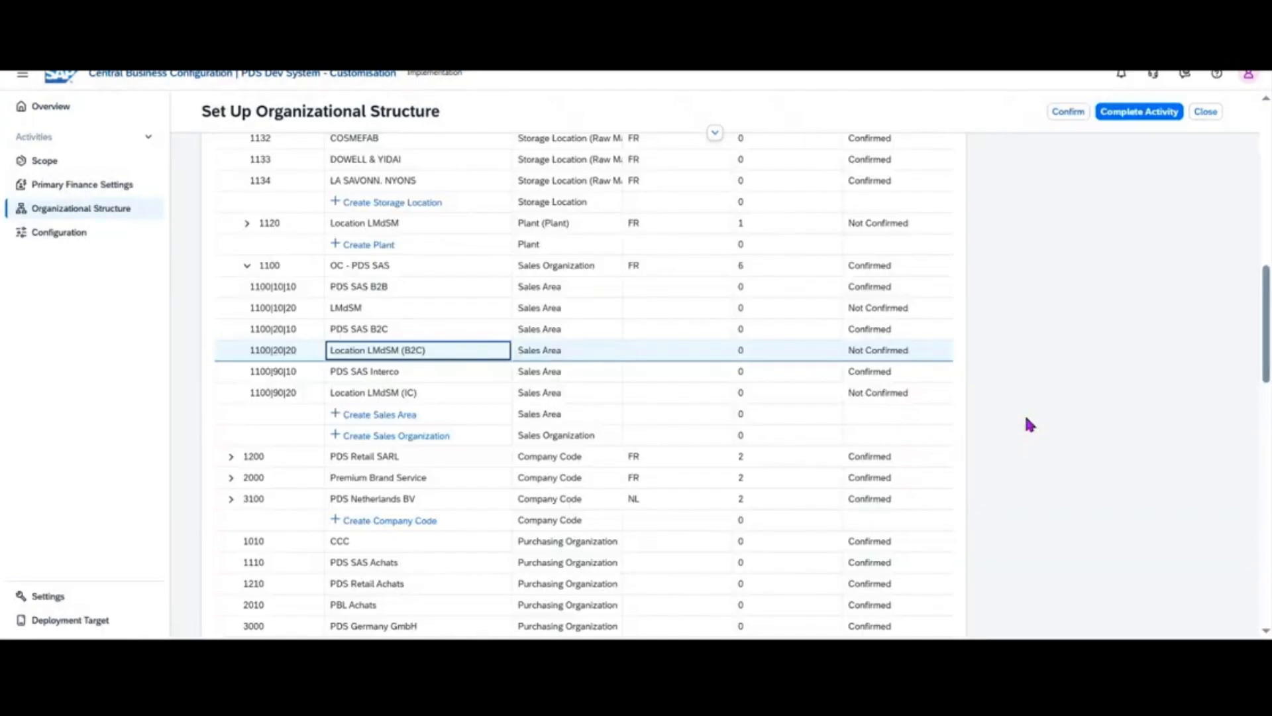
{"action": "scroll", "coordinate": [1030, 425], "scroll_direction": "up", "scroll_amount": 5}
{"action": "scroll", "coordinate": [1029, 425], "scroll_direction": "up", "scroll_amount": 3}
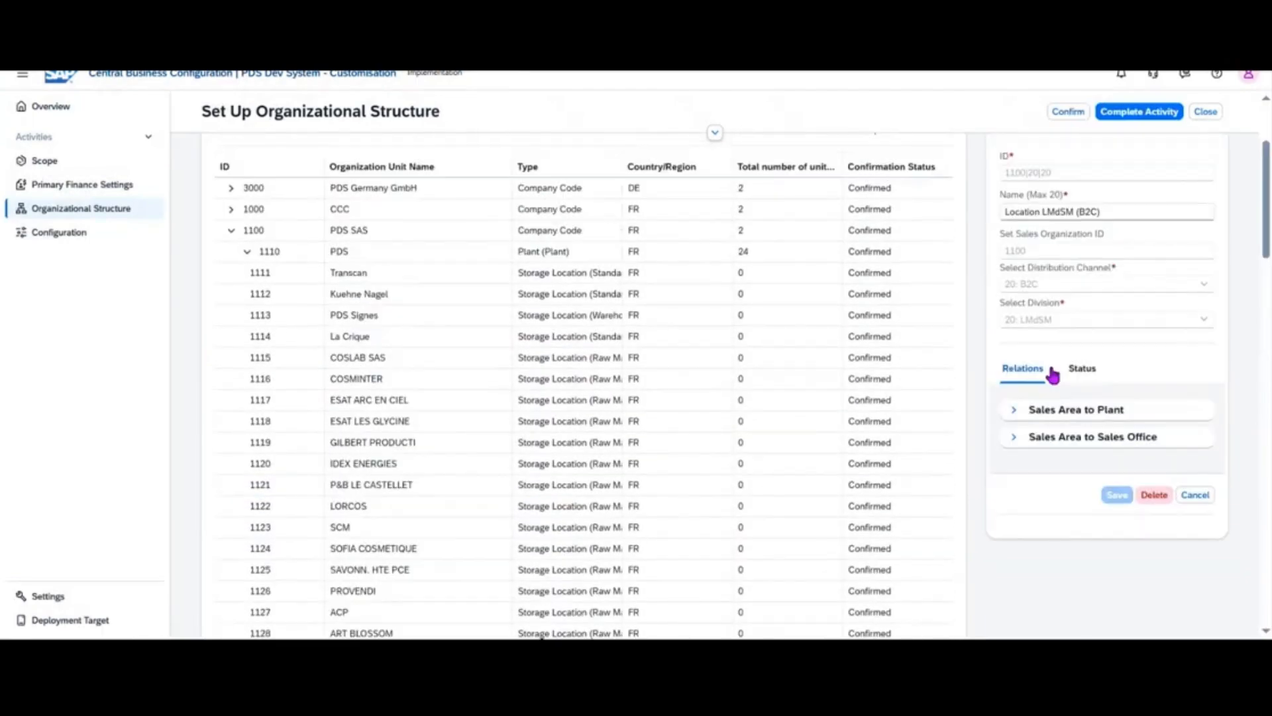
{"action": "left_click", "coordinate": [1013, 410]}
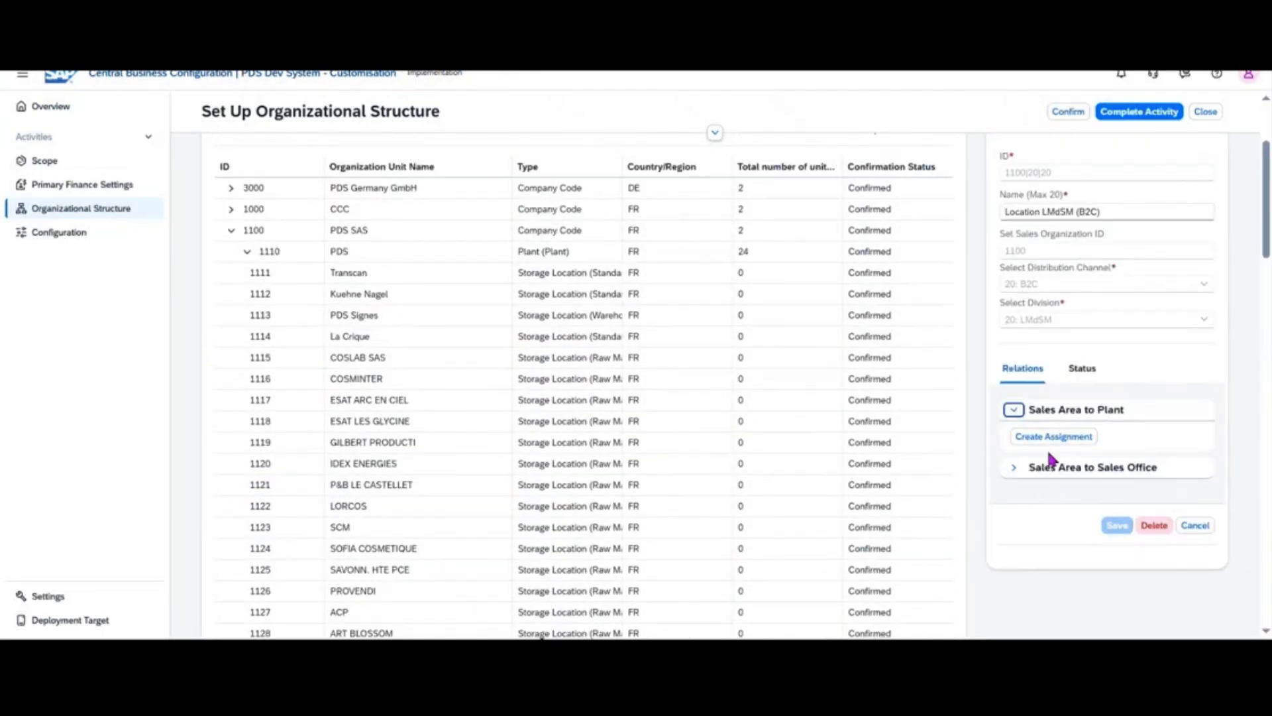
{"action": "left_click", "coordinate": [1054, 436]}
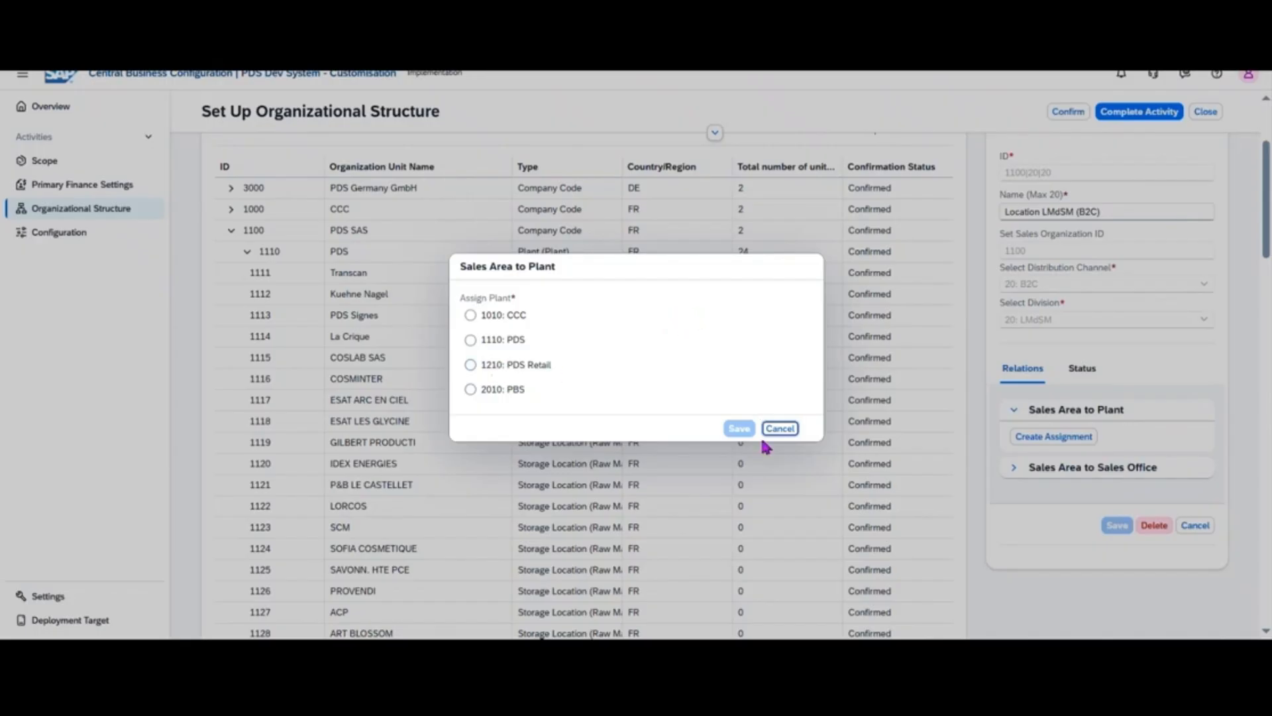
{"action": "left_click", "coordinate": [782, 430]}
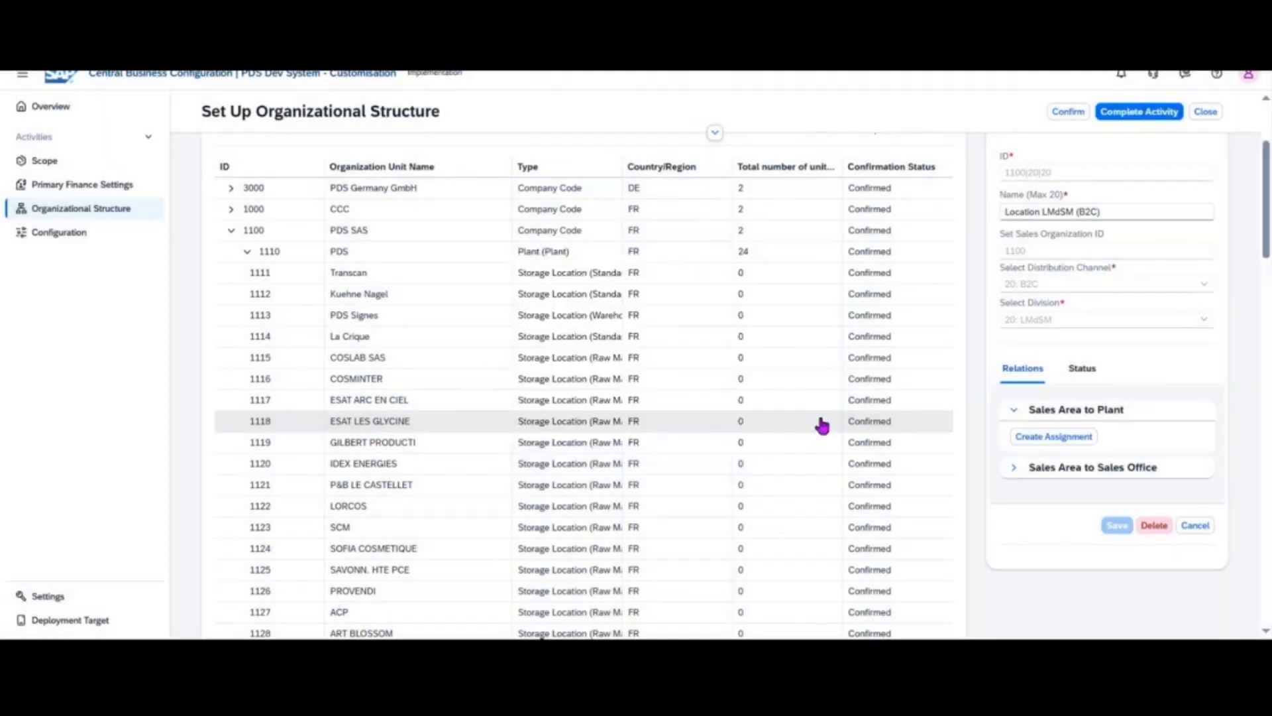
Step: Open sales area PDS SAS Interco and check its plant assignments
{"action": "scroll", "coordinate": [822, 425], "scroll_direction": "down", "scroll_amount": 6}
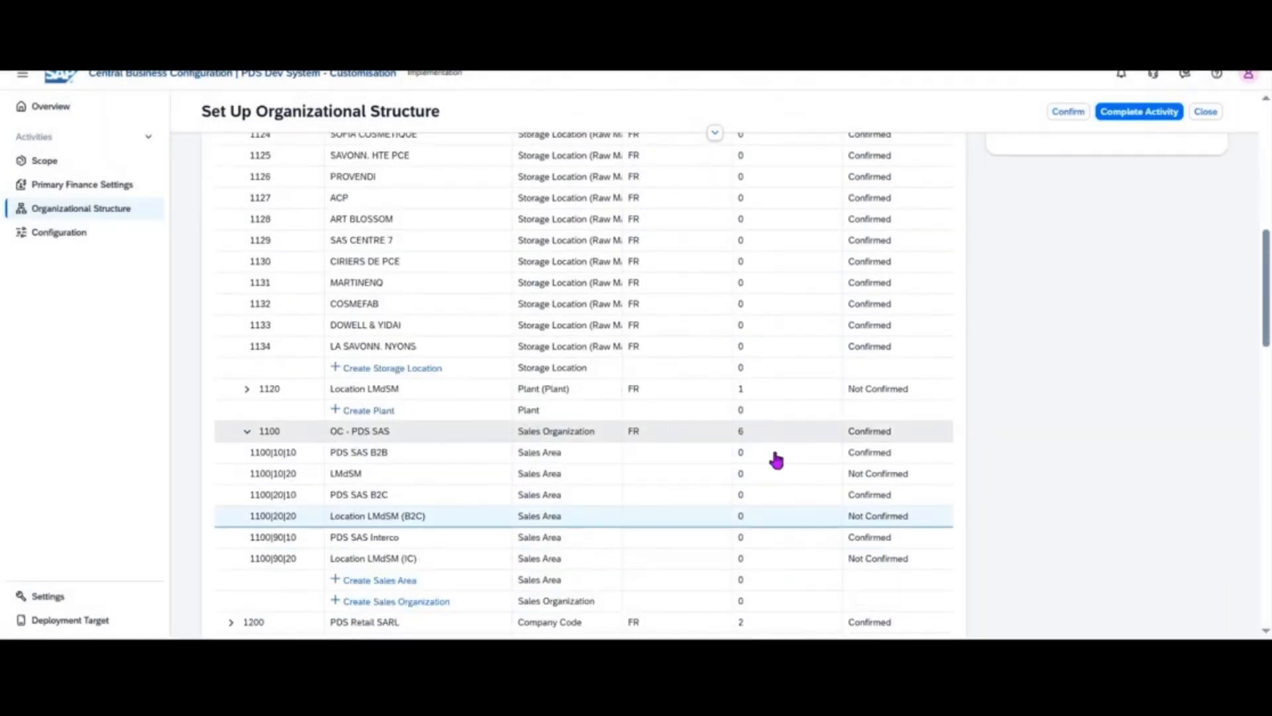
{"action": "left_click", "coordinate": [464, 545]}
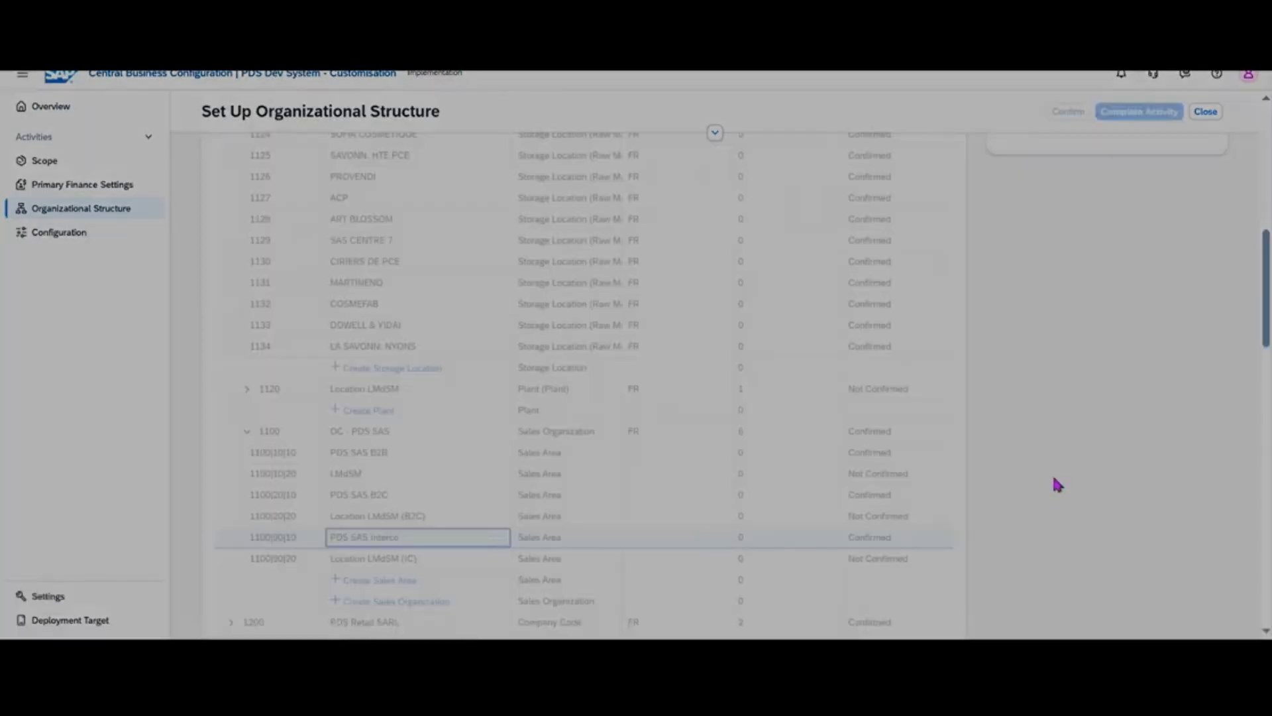
{"action": "scroll", "coordinate": [1132, 380], "scroll_direction": "up", "scroll_amount": 4}
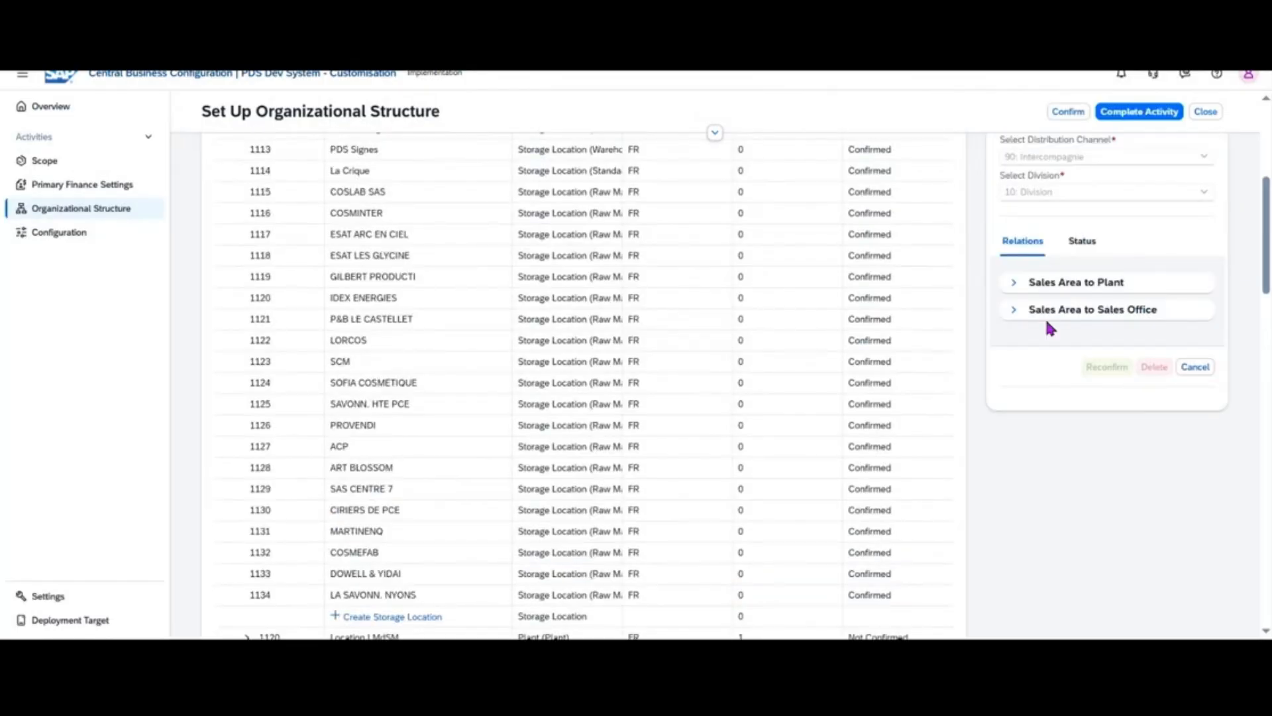
{"action": "left_click", "coordinate": [1025, 286]}
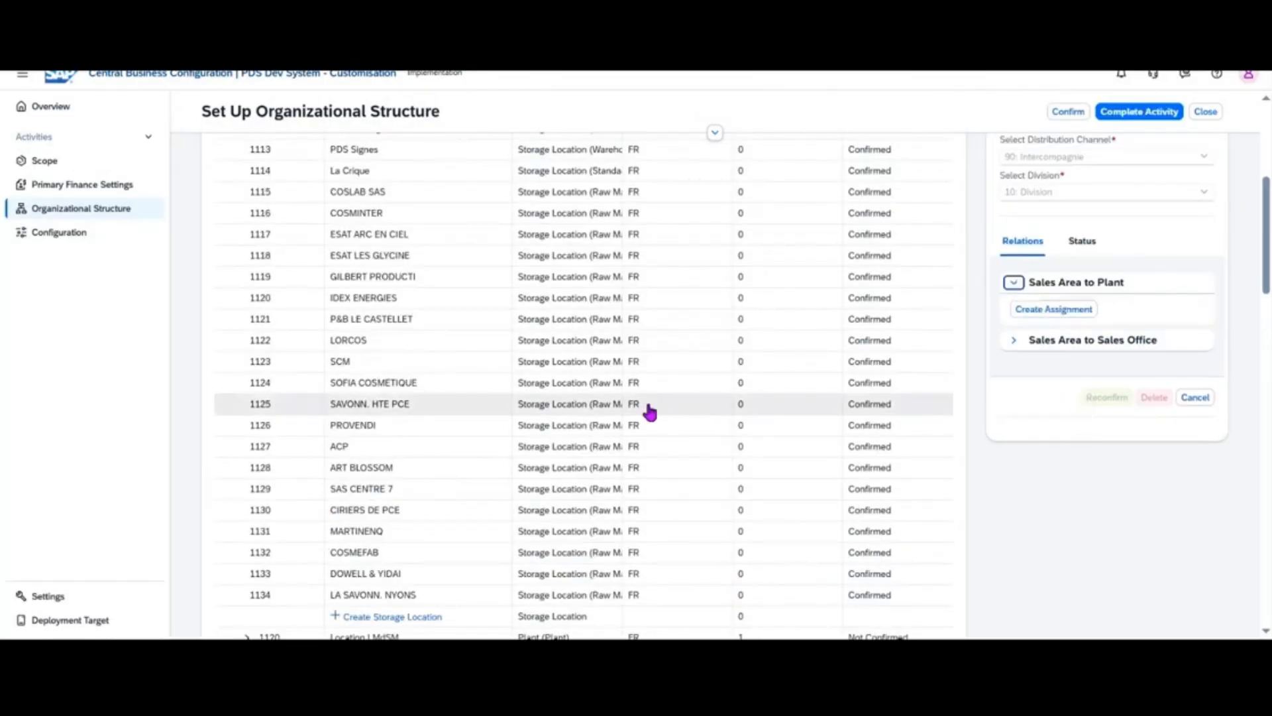
Step: Unassign plant 1120: Location LMdSM from the sales area Location LMdSM (IC) and confirm the deletion
{"action": "scroll", "coordinate": [649, 411], "scroll_direction": "down", "scroll_amount": 4}
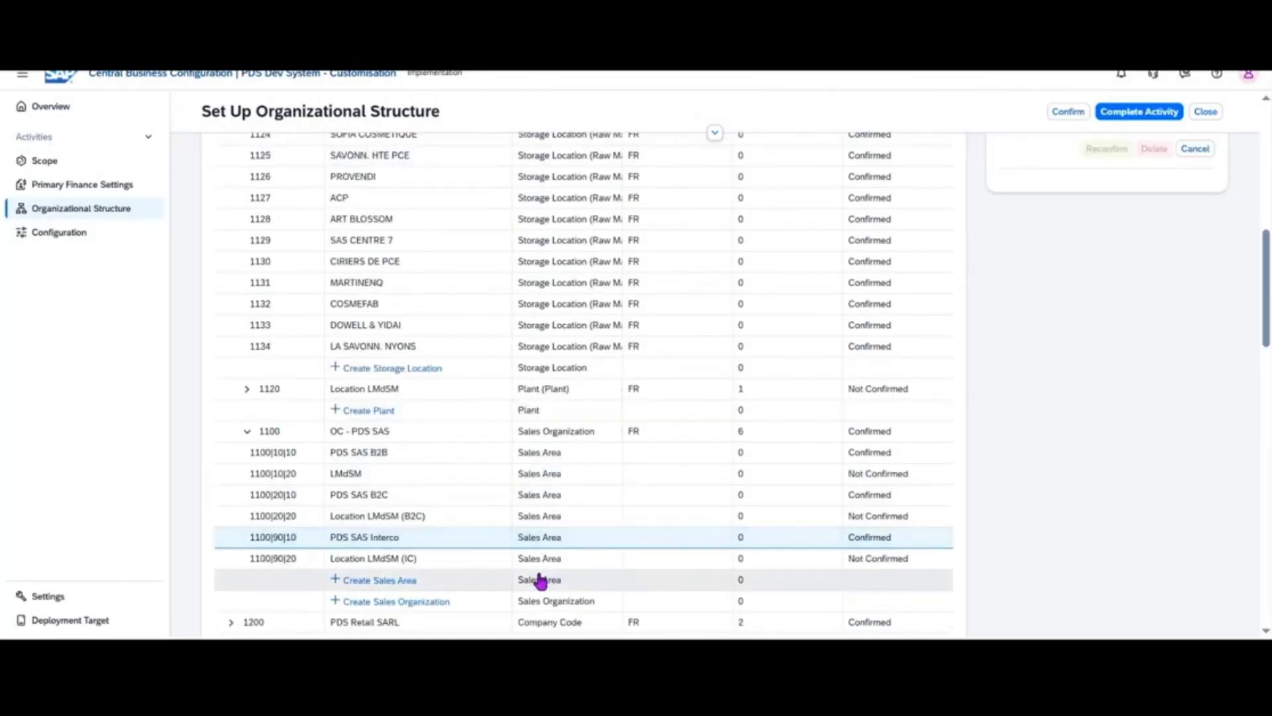
{"action": "left_click", "coordinate": [426, 562]}
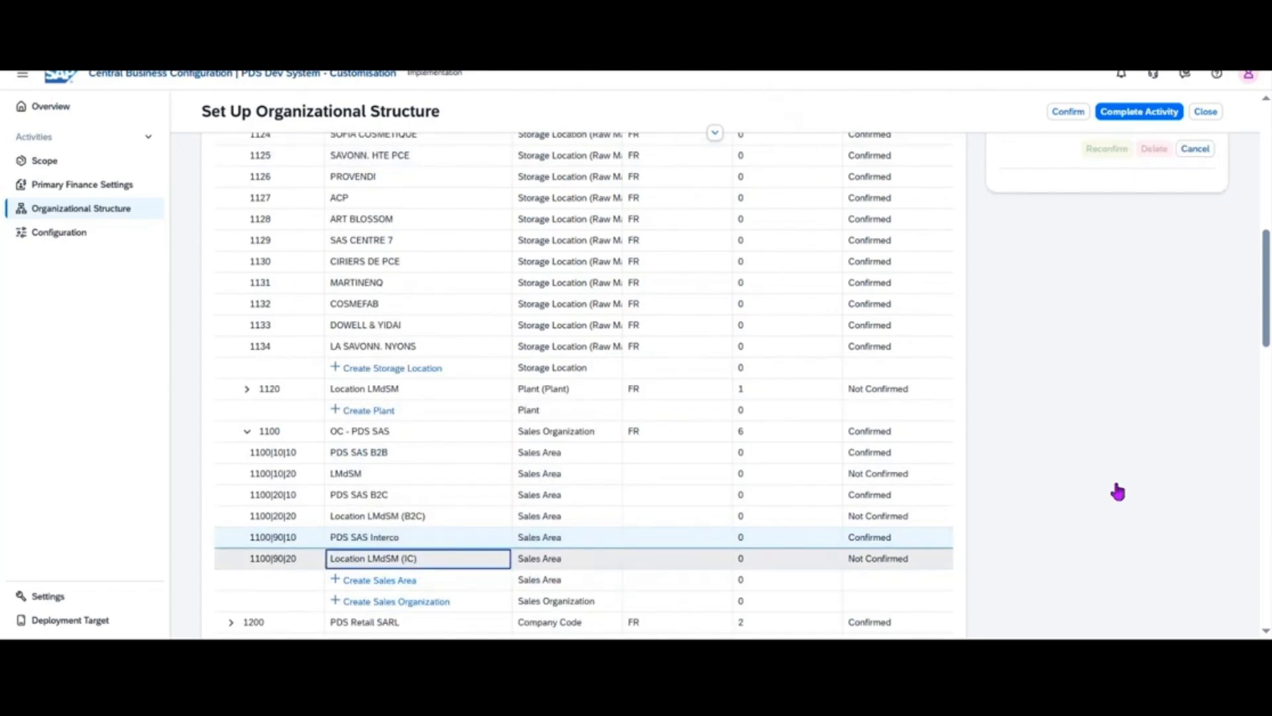
{"action": "scroll", "coordinate": [1120, 491], "scroll_direction": "up", "scroll_amount": 4}
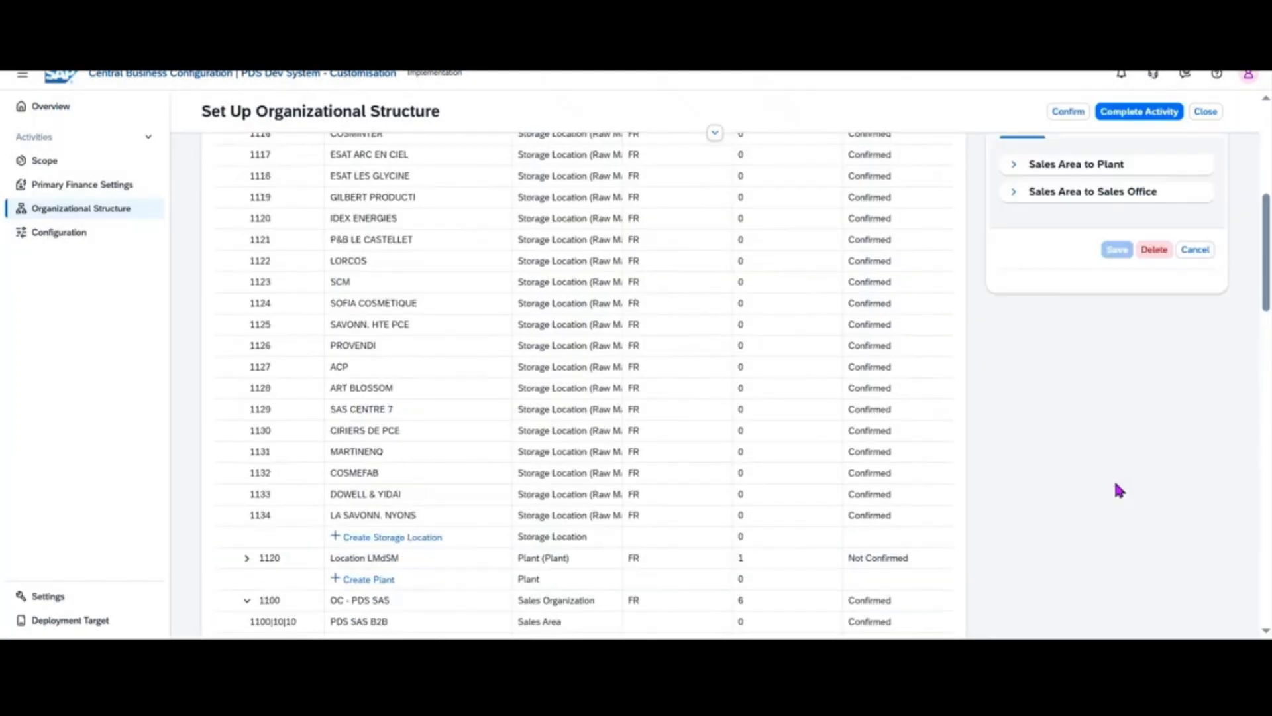
{"action": "left_click", "coordinate": [1015, 246]}
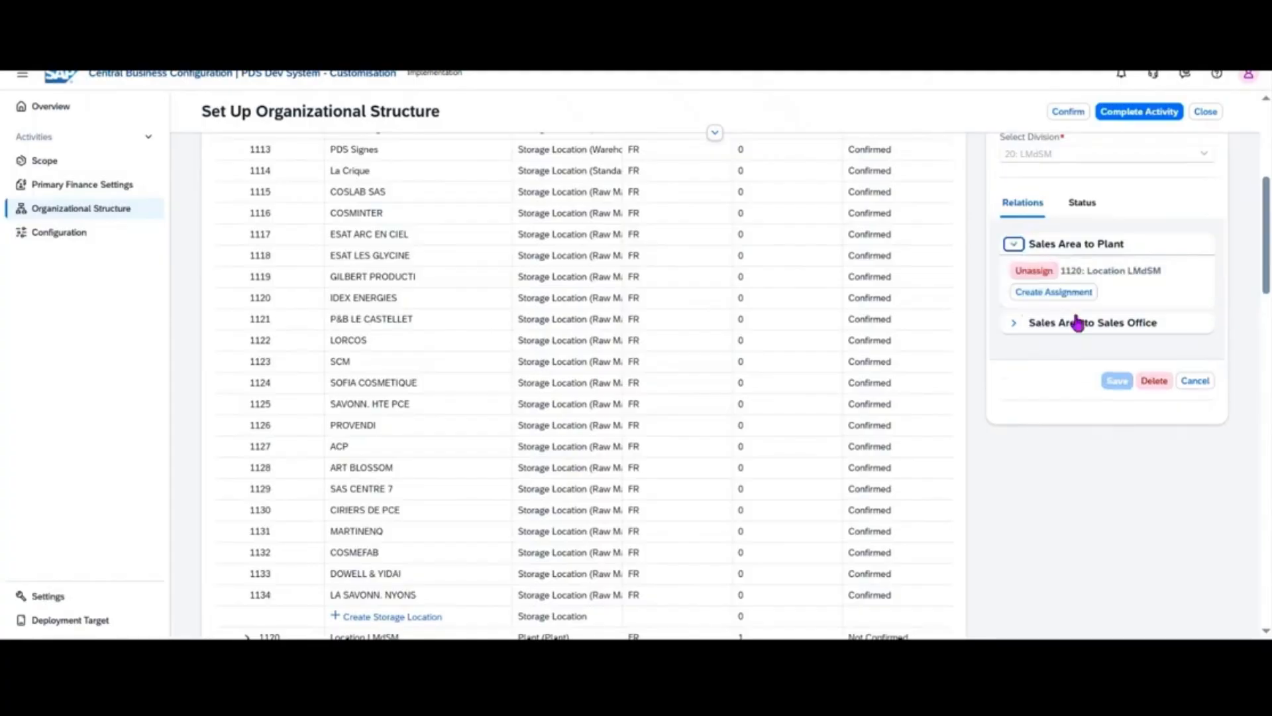
{"action": "left_click", "coordinate": [1035, 273]}
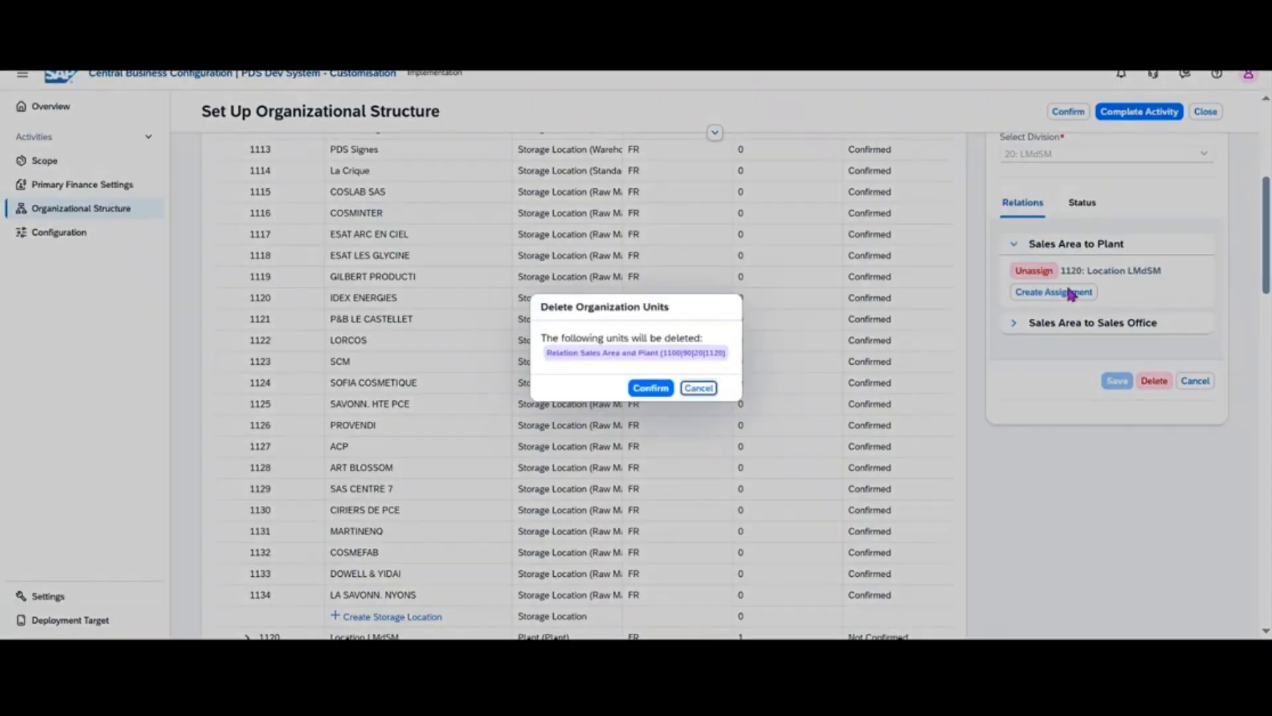
{"action": "key", "text": "Return"}
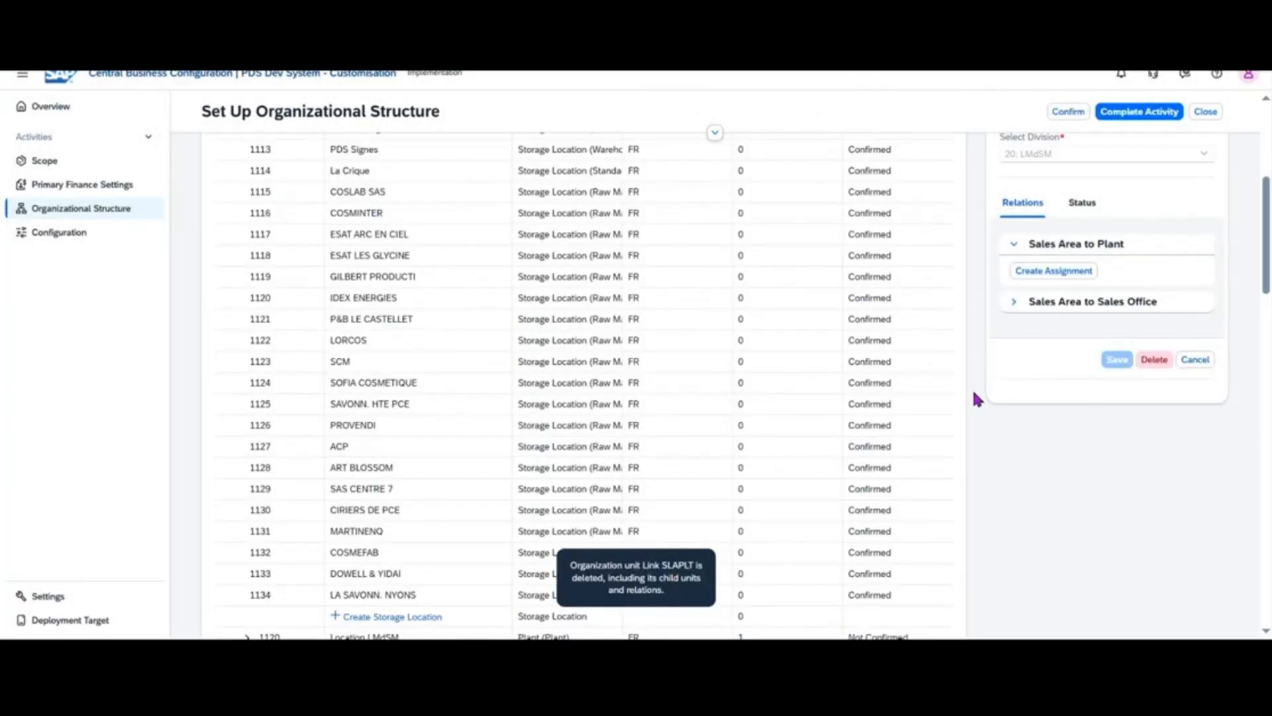
Step: Rename the LMdSM sales area 1100|10|20 to Location LMdSM (B2B) and save it
{"action": "scroll", "coordinate": [1023, 338], "scroll_direction": "down", "scroll_amount": 2}
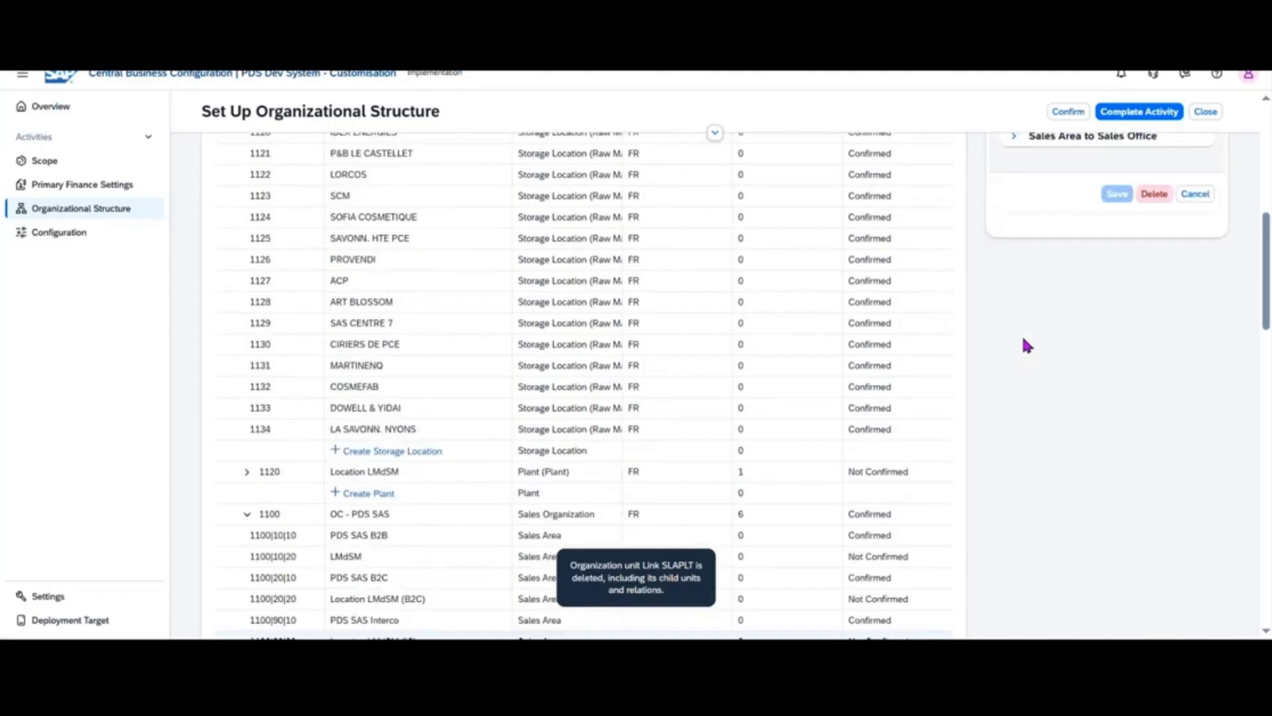
{"action": "scroll", "coordinate": [1022, 338], "scroll_direction": "up", "scroll_amount": 2}
{"action": "scroll", "coordinate": [449, 464], "scroll_direction": "down", "scroll_amount": 2}
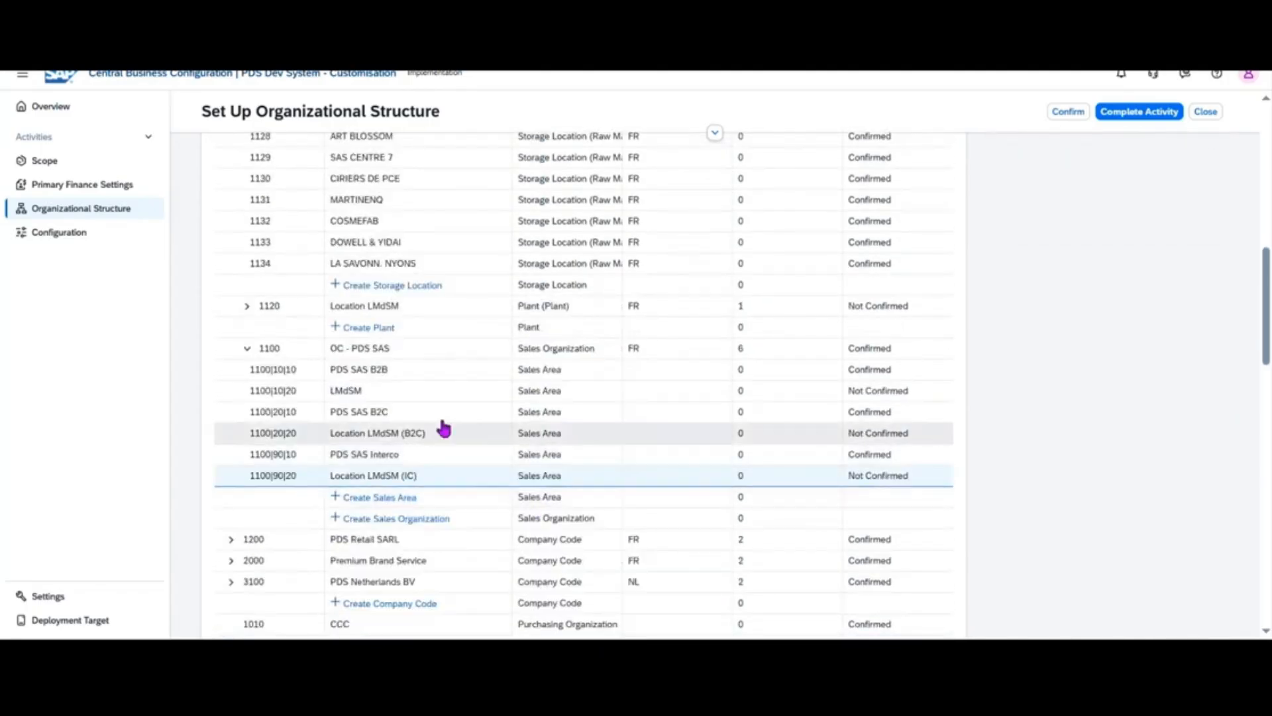
{"action": "left_click", "coordinate": [402, 397]}
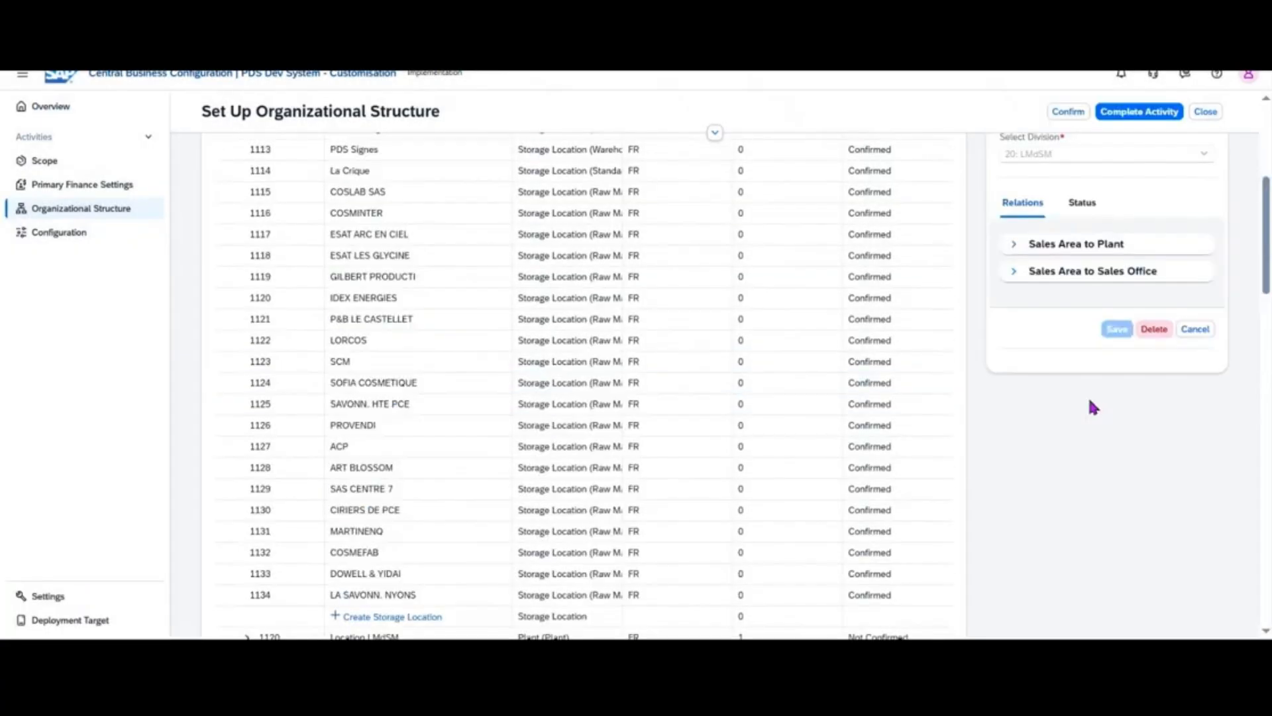
{"action": "double_click", "coordinate": [1028, 210]}
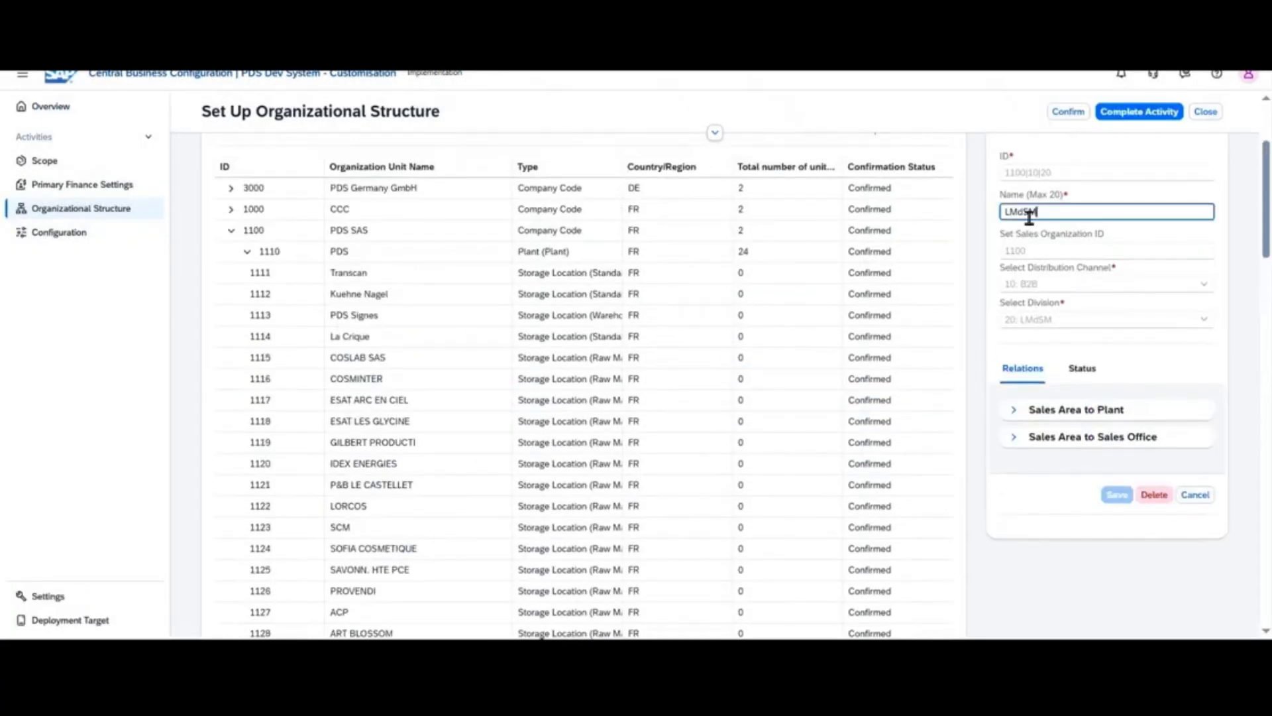
{"action": "type", "text": "Location LMdSM"}
{"action": "type", "text": "(B"}
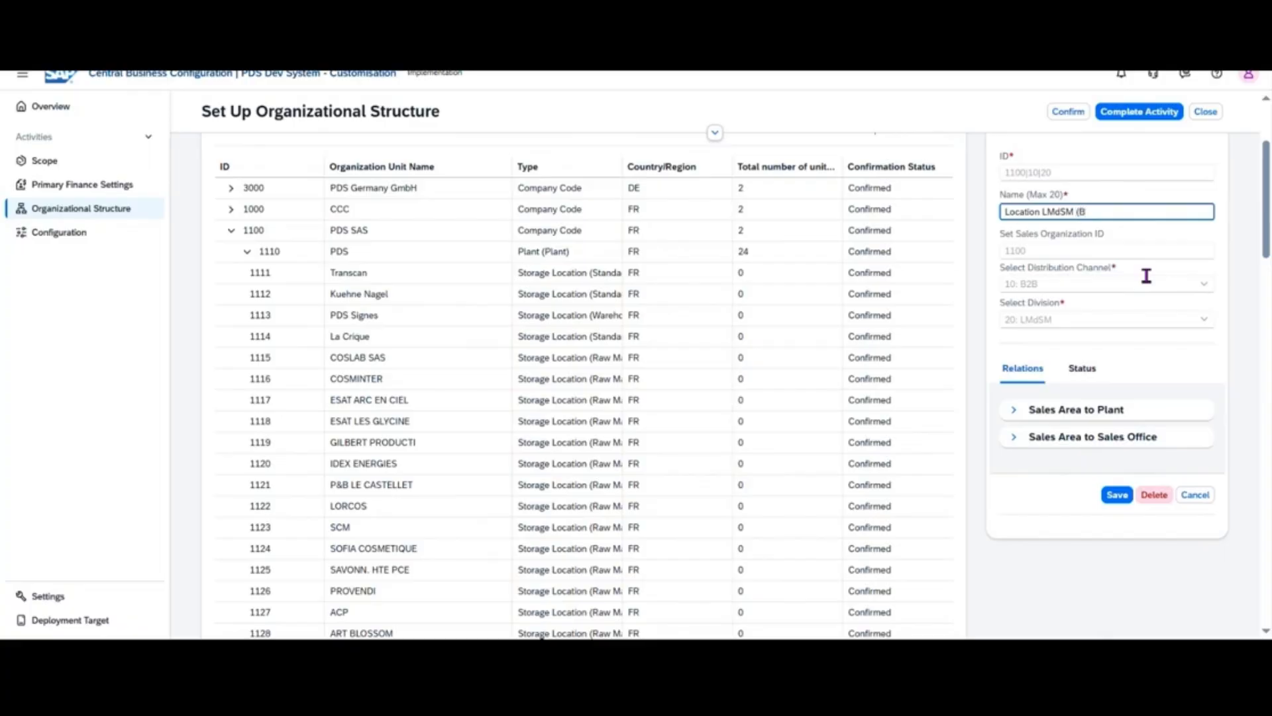
{"action": "type", "text": "2B)"}
{"action": "left_click", "coordinate": [1118, 495]}
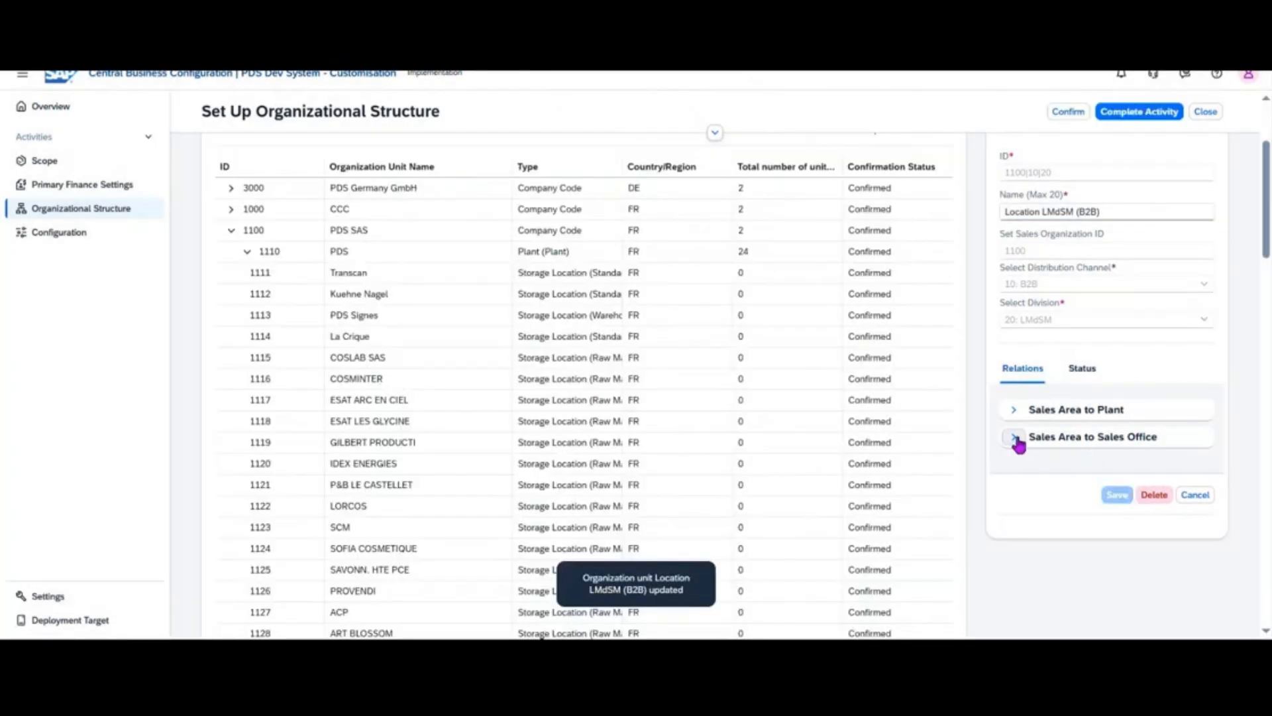
Step: Assign sales office A010: Zone FR Mktg et Inte to the sales area Location LMdSM (B2B)
{"action": "left_click", "coordinate": [1016, 440]}
{"action": "left_click", "coordinate": [1059, 464]}
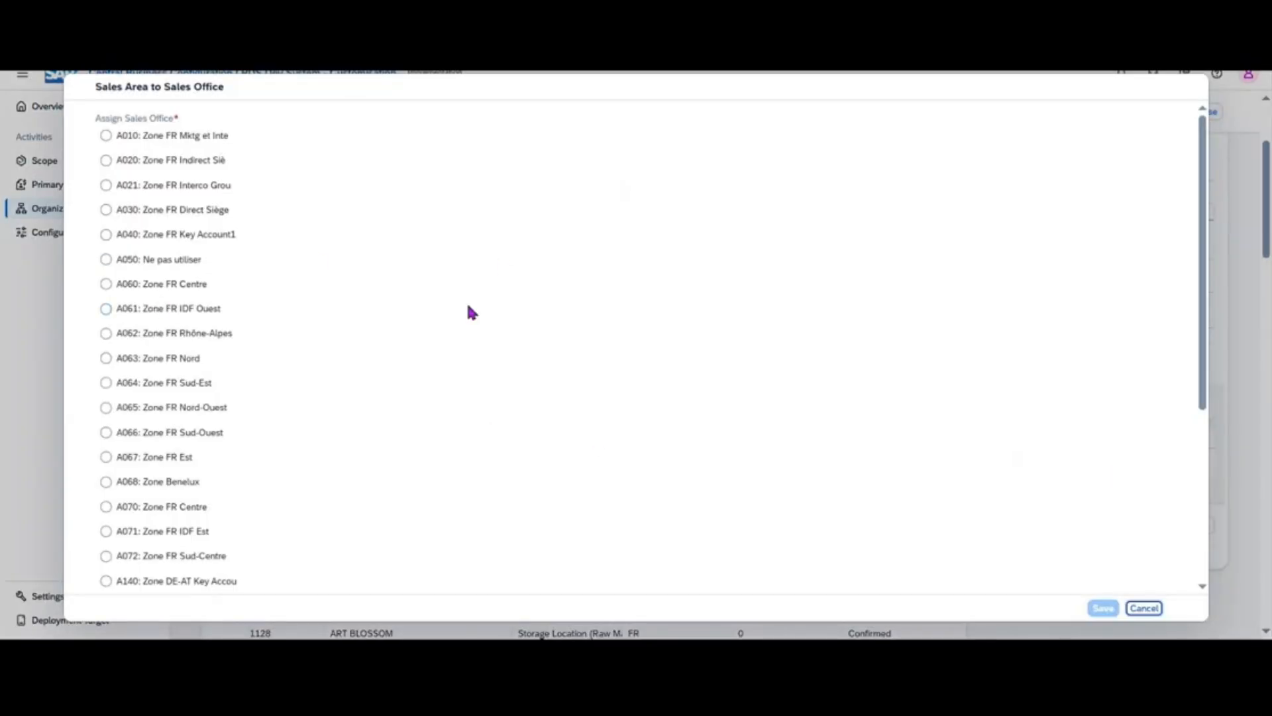
{"action": "scroll", "coordinate": [468, 310], "scroll_direction": "down", "scroll_amount": 4}
{"action": "scroll", "coordinate": [468, 311], "scroll_direction": "up", "scroll_amount": 4}
{"action": "left_click", "coordinate": [106, 135]}
{"action": "left_click", "coordinate": [1103, 607]}
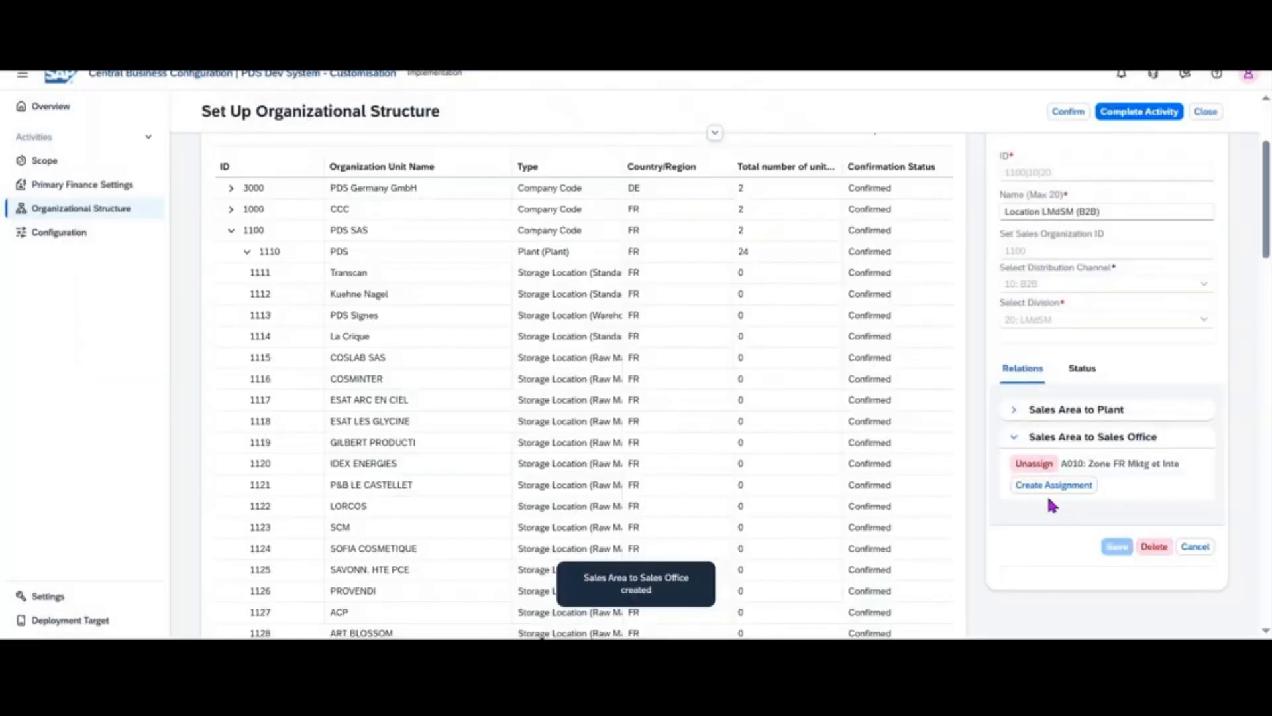
Step: Assign sales offices A020: Zone FR Indirect Siè and A021: Zone FR Interco Grou to the sales area Location LMdSM (B2B)
{"action": "left_click", "coordinate": [1054, 489]}
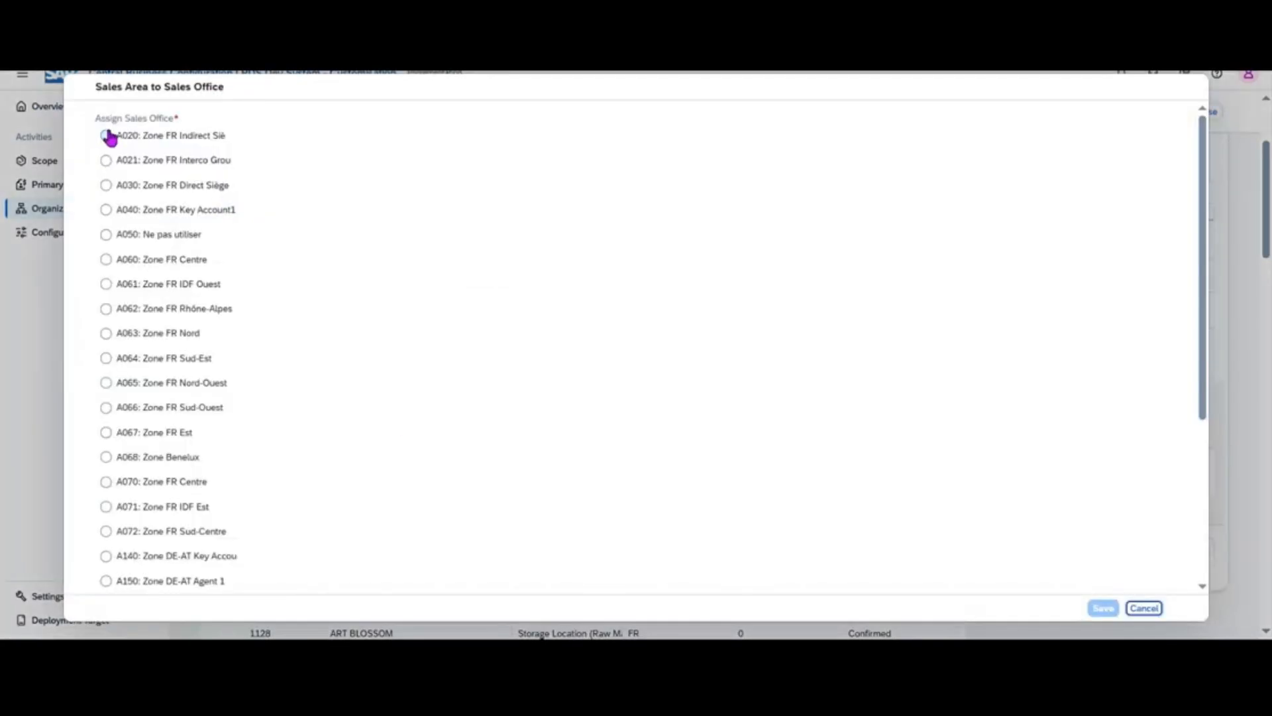
{"action": "left_click", "coordinate": [106, 135]}
{"action": "left_click", "coordinate": [1104, 608]}
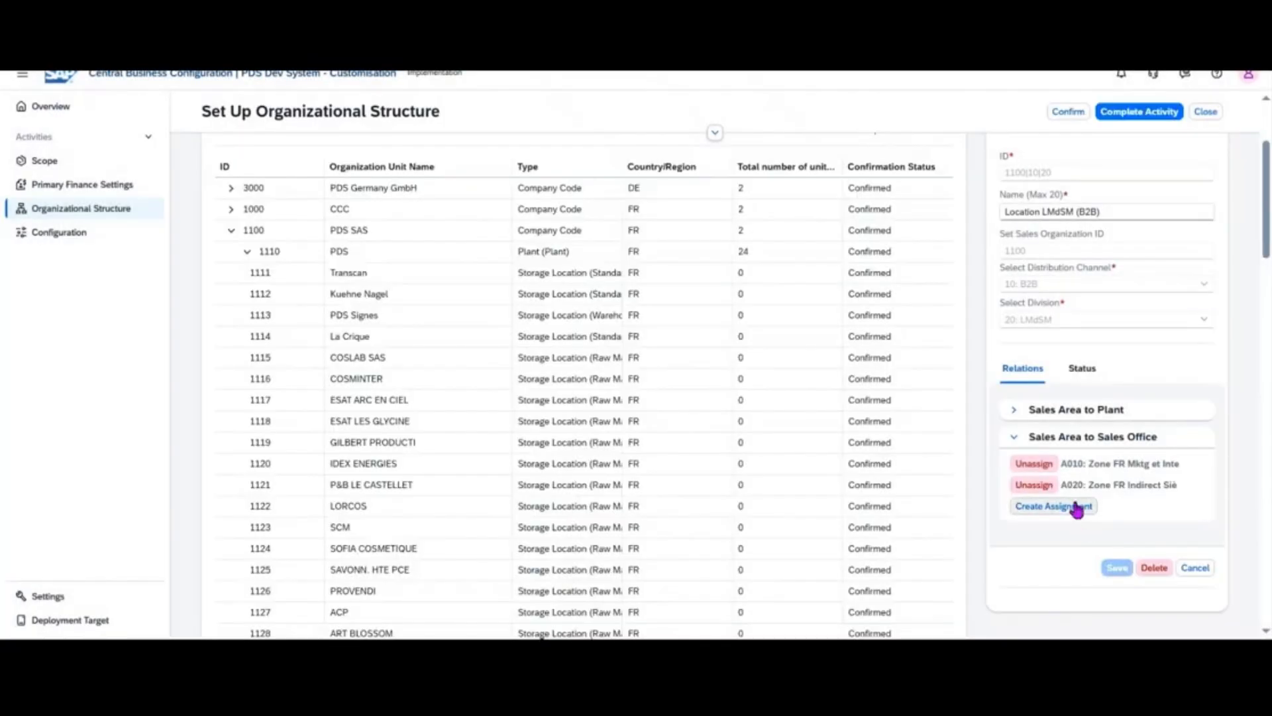
{"action": "left_click", "coordinate": [1027, 506]}
{"action": "left_click", "coordinate": [143, 137]}
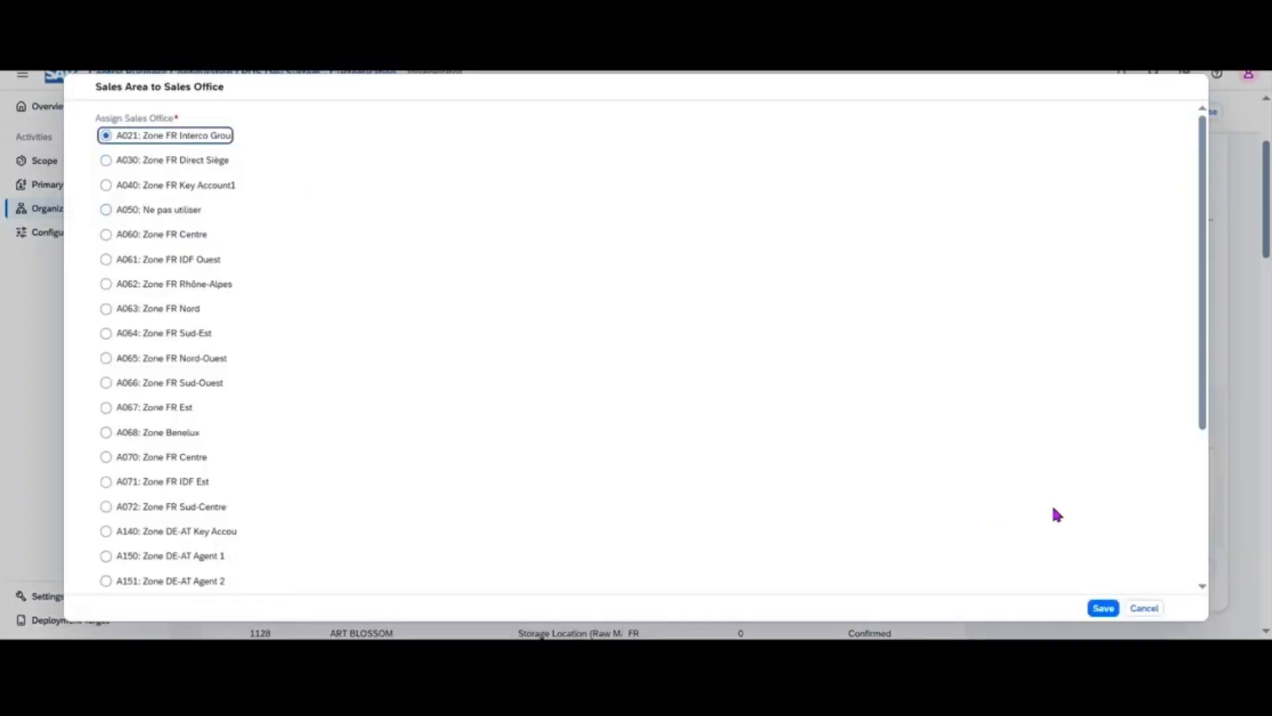
{"action": "left_click", "coordinate": [1099, 608]}
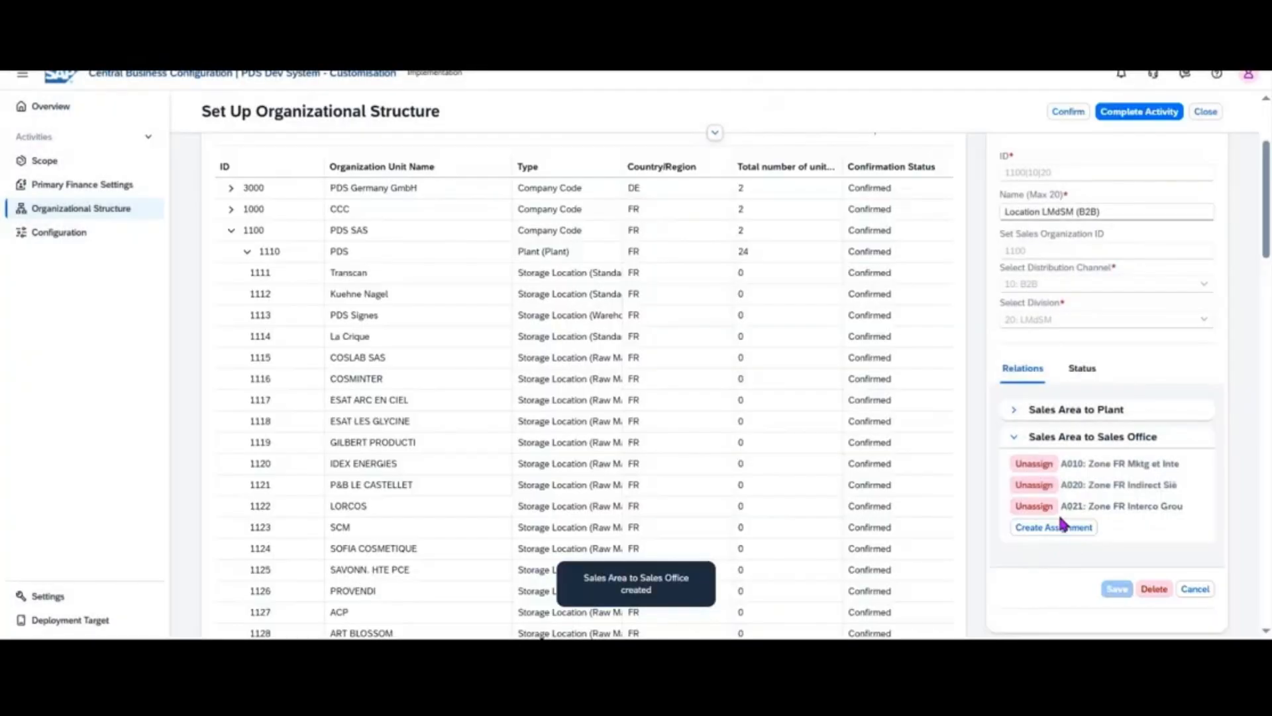
Step: Assign sales office A030: Zone FR Direct Siège to the sales area Location LMdSM (B2B)
{"action": "left_click", "coordinate": [1058, 526]}
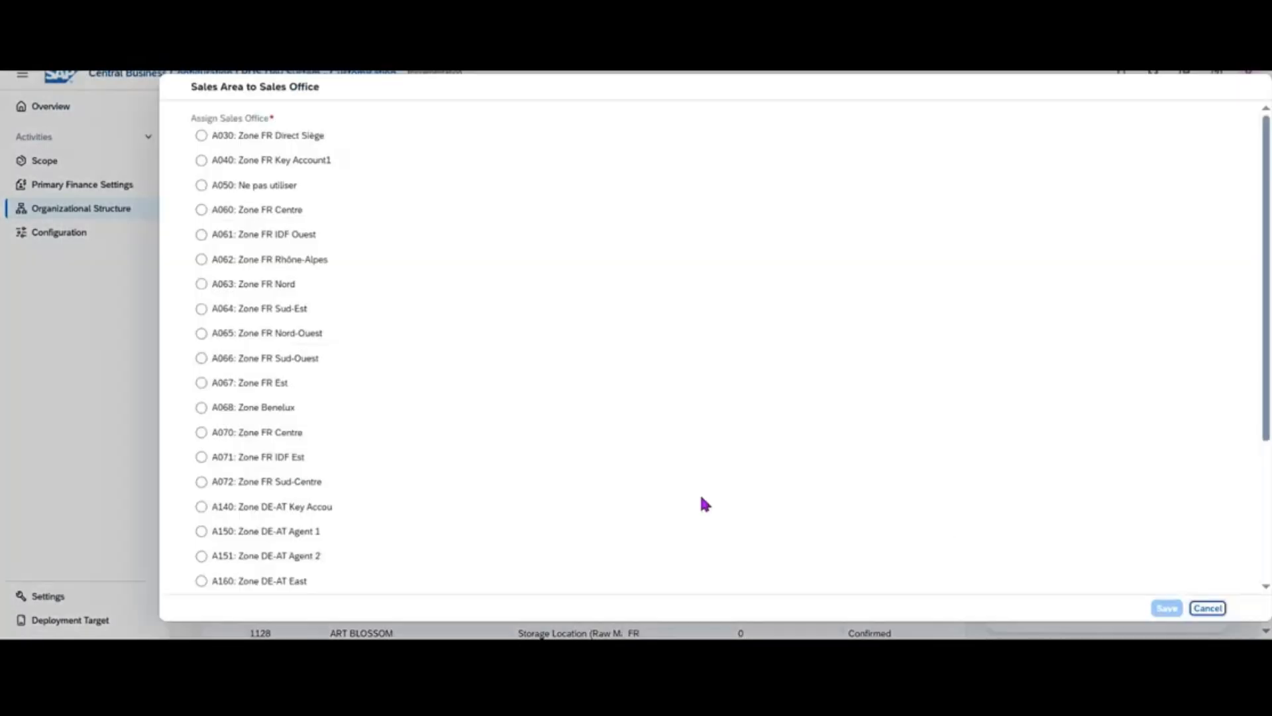
{"action": "left_click", "coordinate": [105, 136]}
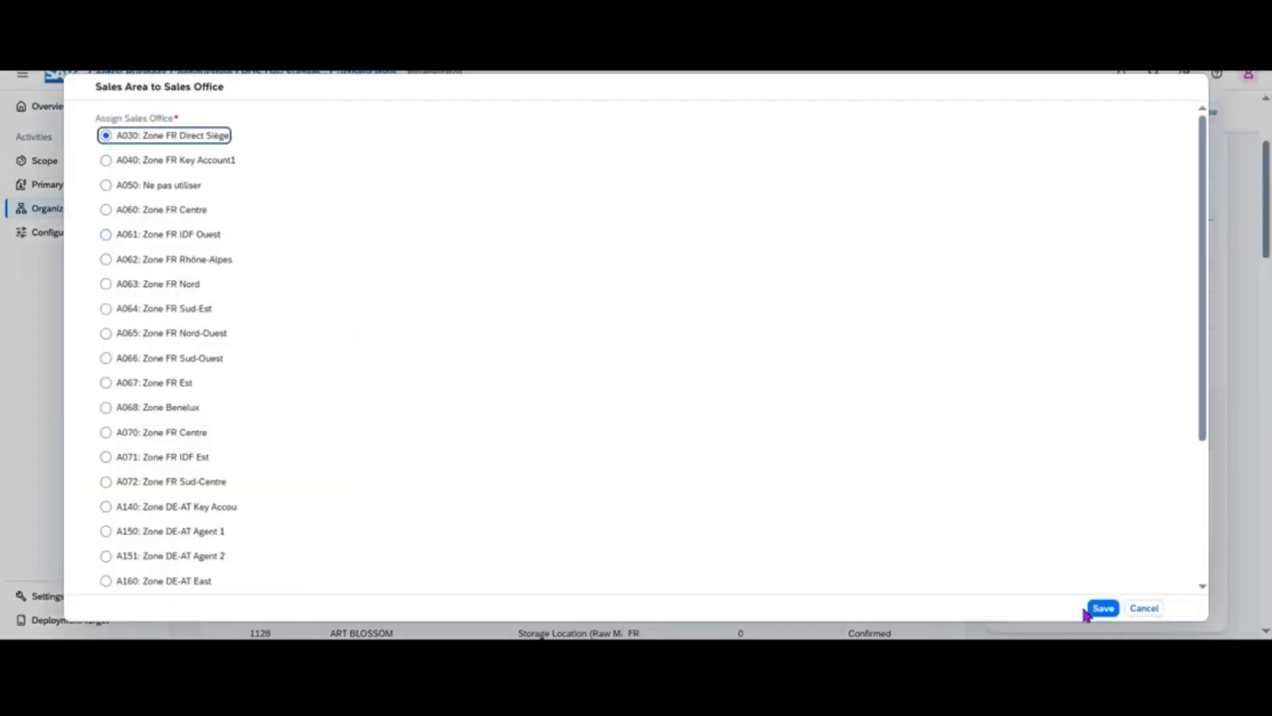
{"action": "left_click", "coordinate": [1107, 608]}
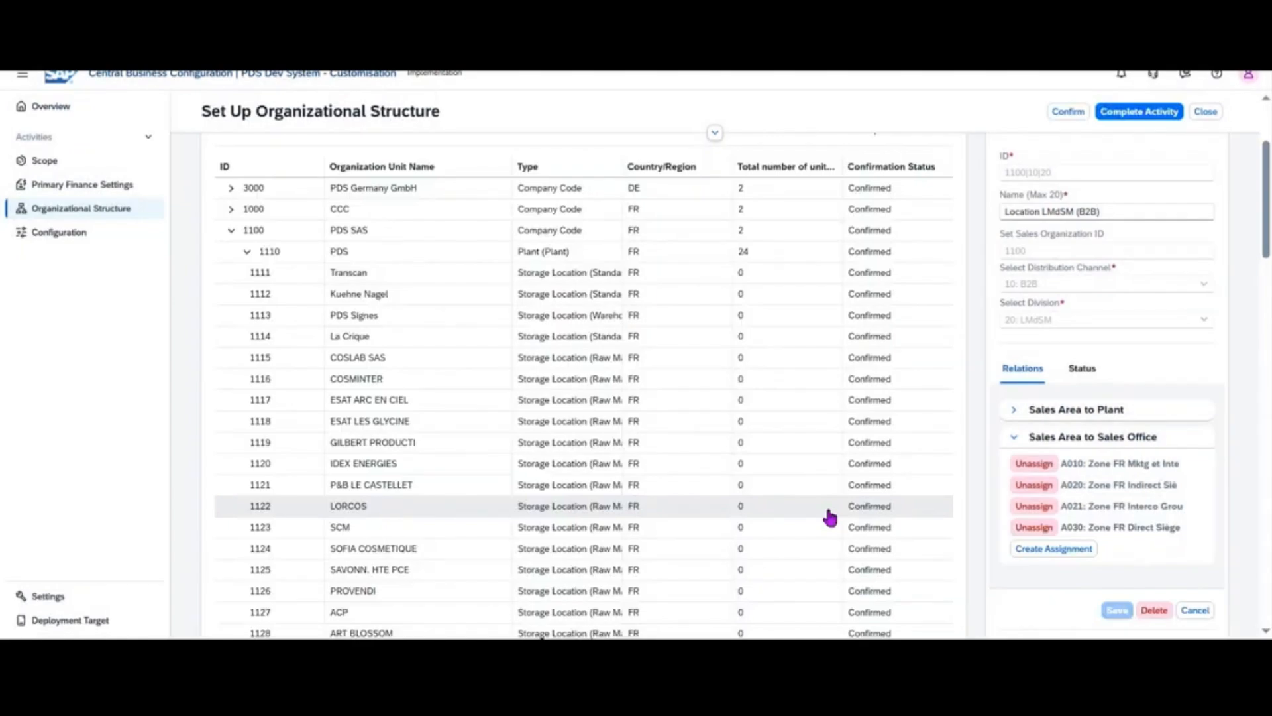
Step: Show the organizational structure as a hierarchy chart and assign sales office A040: Zone FR Key Account1 to Location LMdSM (B2B)
{"action": "scroll", "coordinate": [901, 434], "scroll_direction": "up", "scroll_amount": 5}
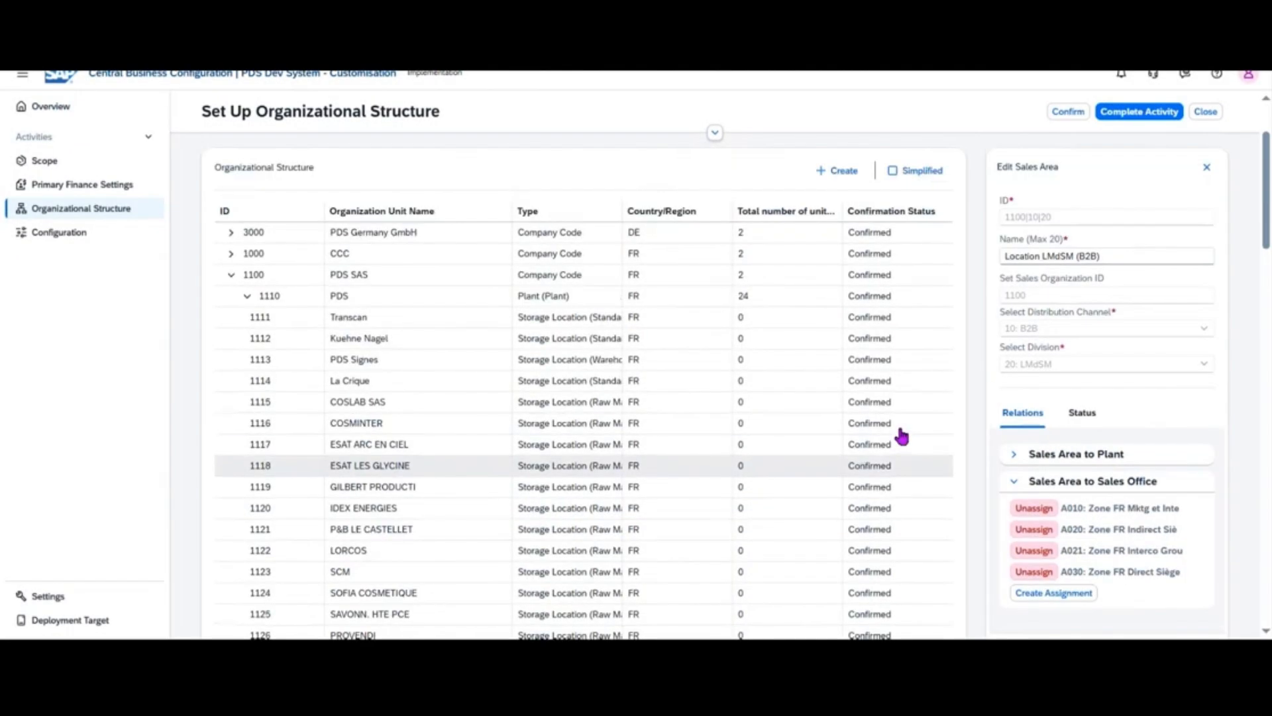
{"action": "scroll", "coordinate": [1014, 437], "scroll_direction": "down", "scroll_amount": 2}
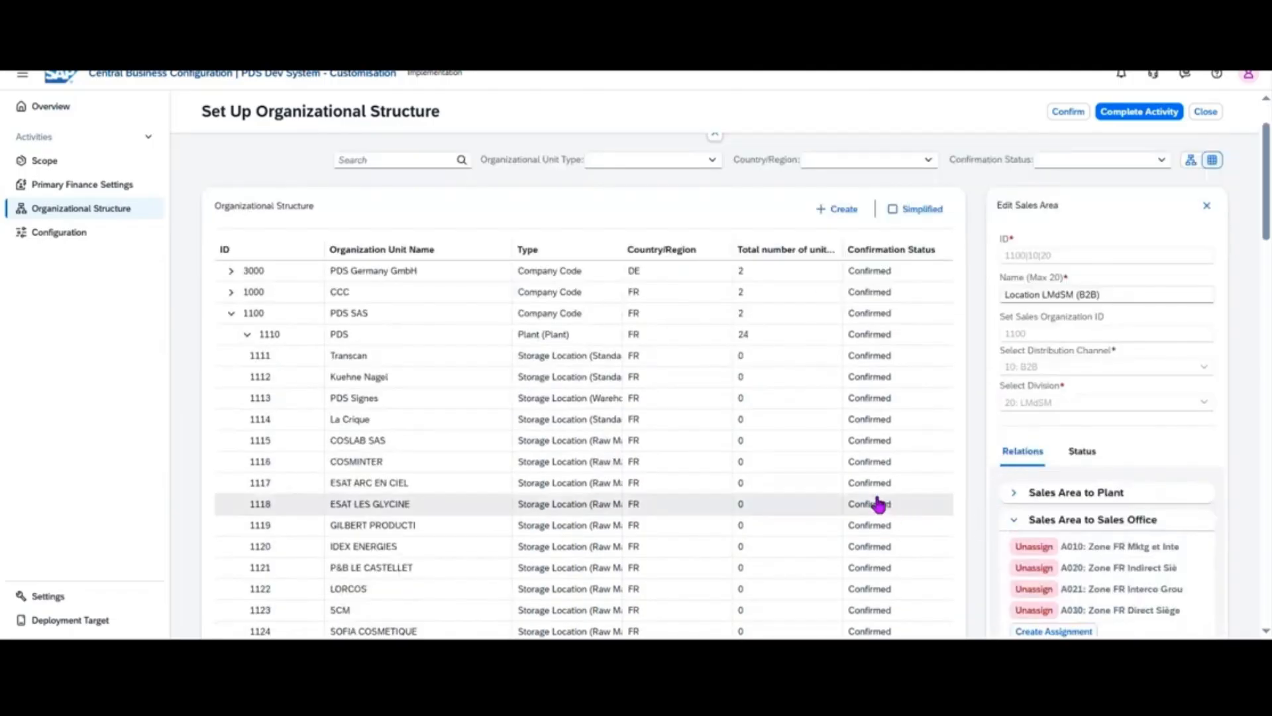
{"action": "scroll", "coordinate": [880, 508], "scroll_direction": "down", "scroll_amount": 1}
{"action": "scroll", "coordinate": [880, 505], "scroll_direction": "down", "scroll_amount": 2}
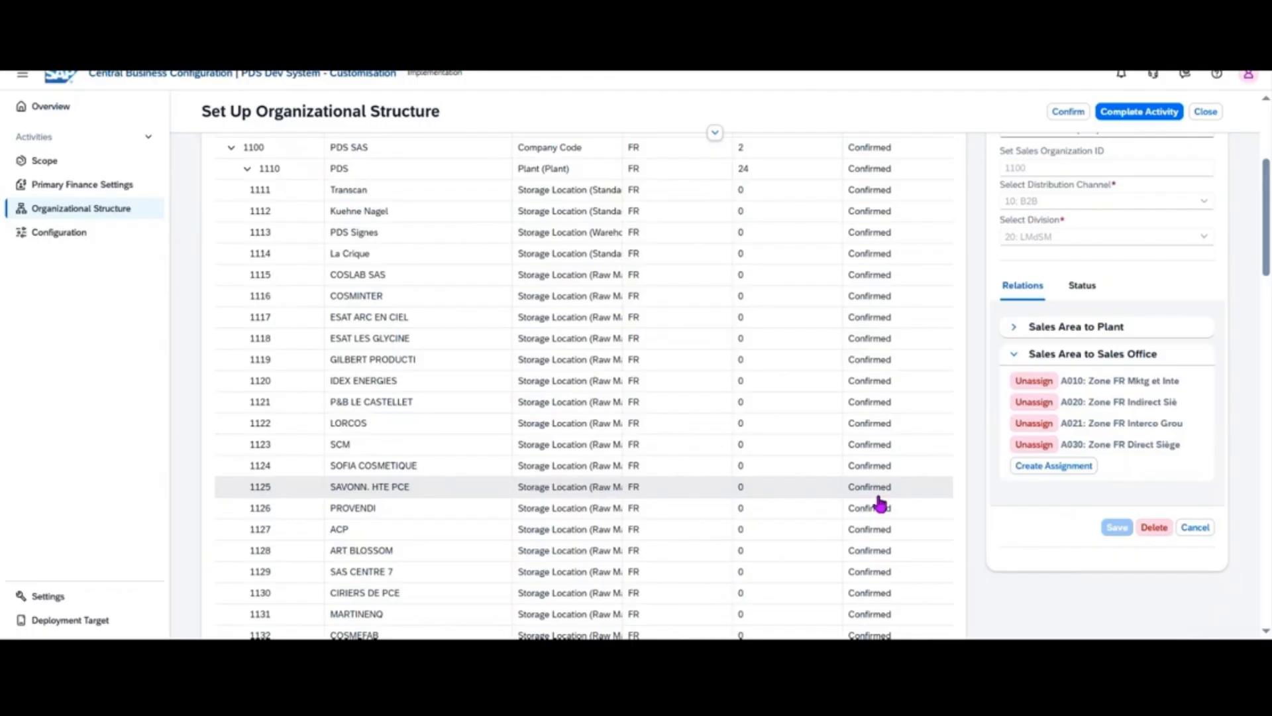
{"action": "scroll", "coordinate": [784, 436], "scroll_direction": "up", "scroll_amount": 5}
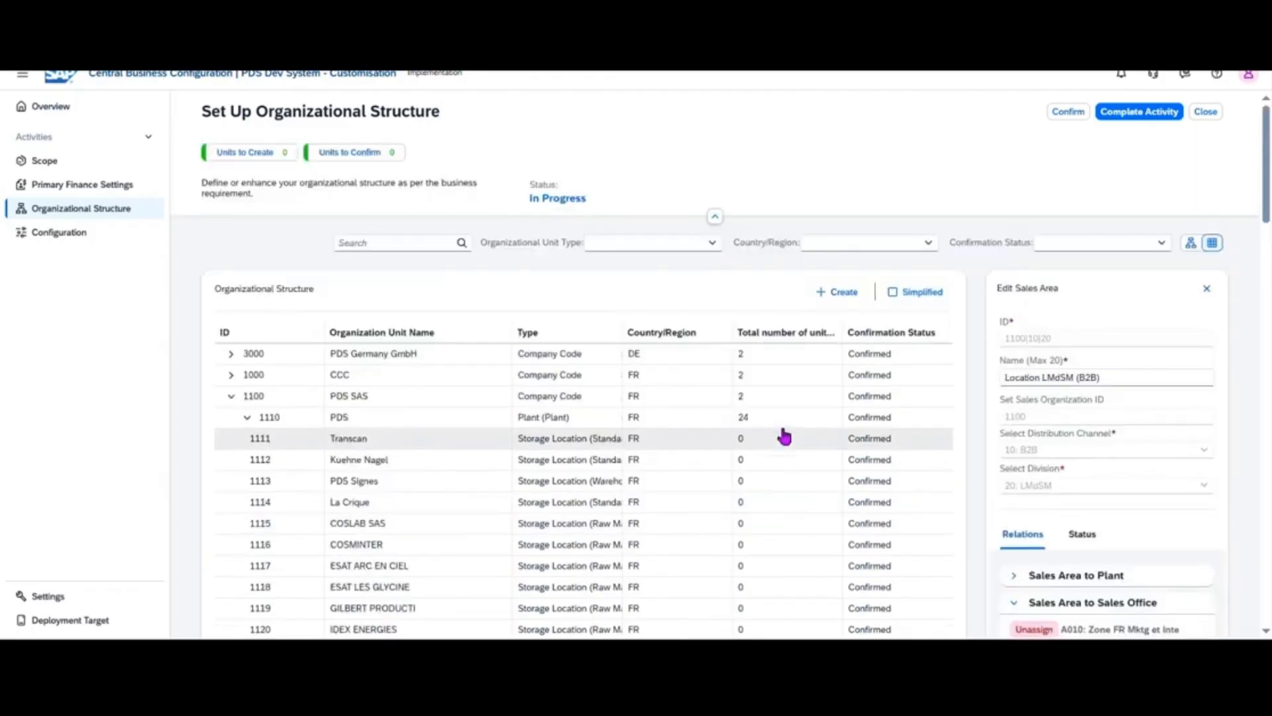
{"action": "left_click", "coordinate": [1192, 244]}
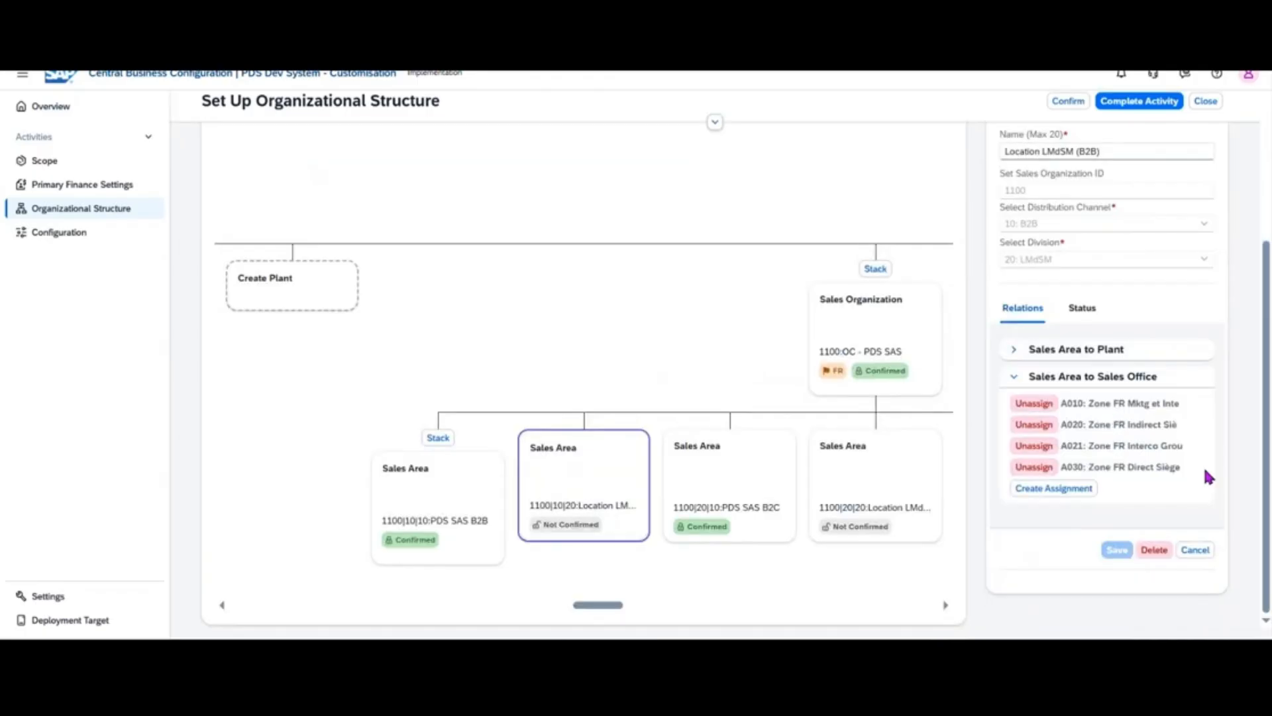
{"action": "left_click", "coordinate": [1070, 492]}
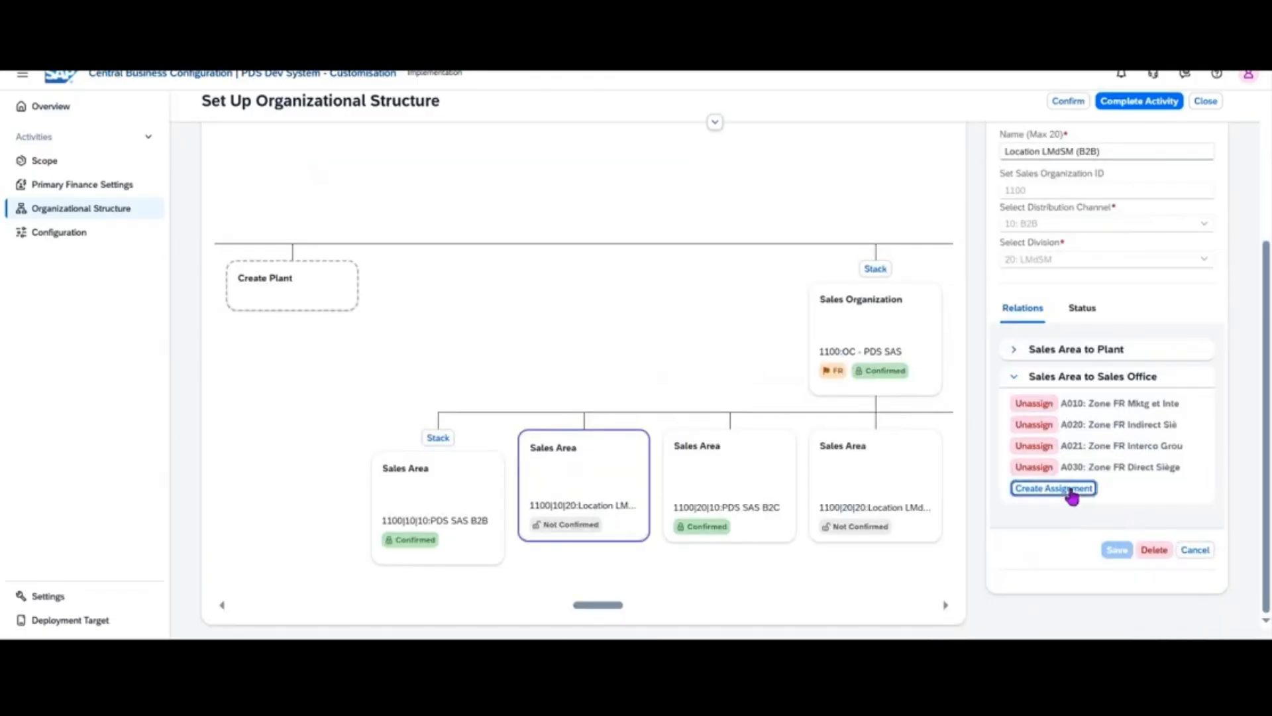
{"action": "left_click", "coordinate": [146, 138]}
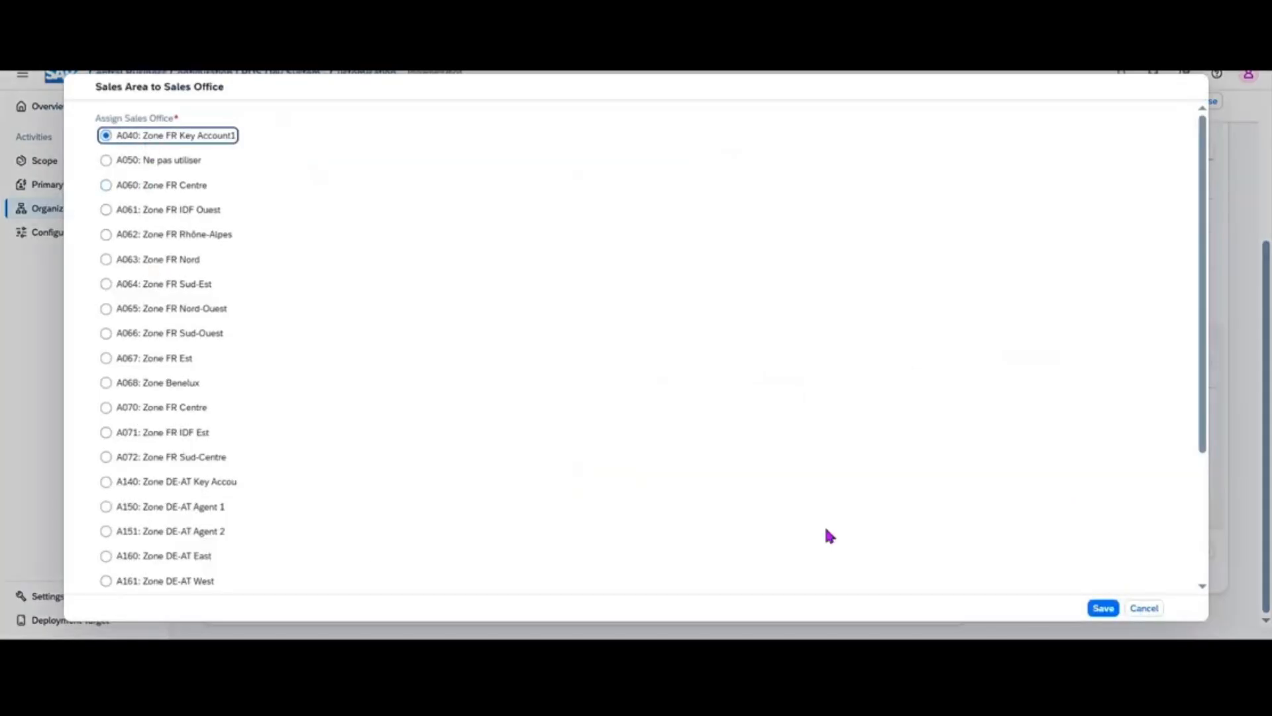
{"action": "left_click", "coordinate": [1093, 609]}
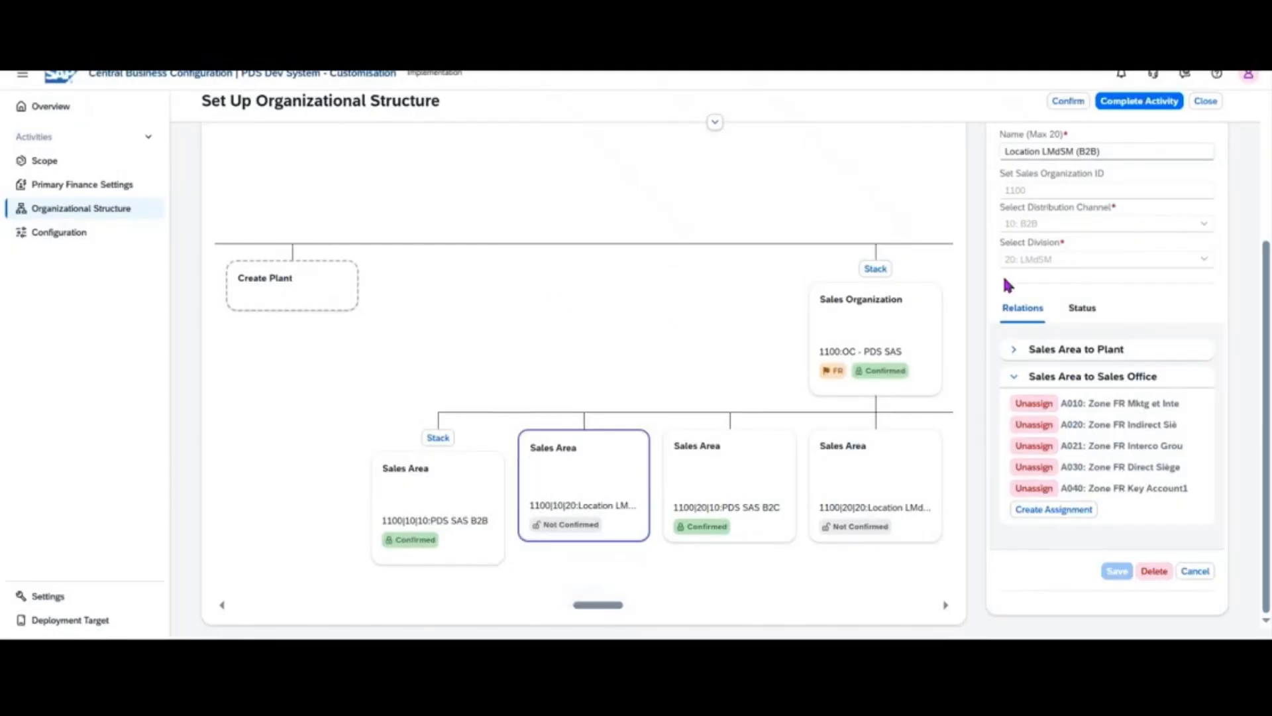
Step: Review and confirm all pending organizational units and relations, including division 20 LMdSM, and complete the Set Up Organizational Structure activity
{"action": "scroll", "coordinate": [1009, 288], "scroll_direction": "up", "scroll_amount": 3}
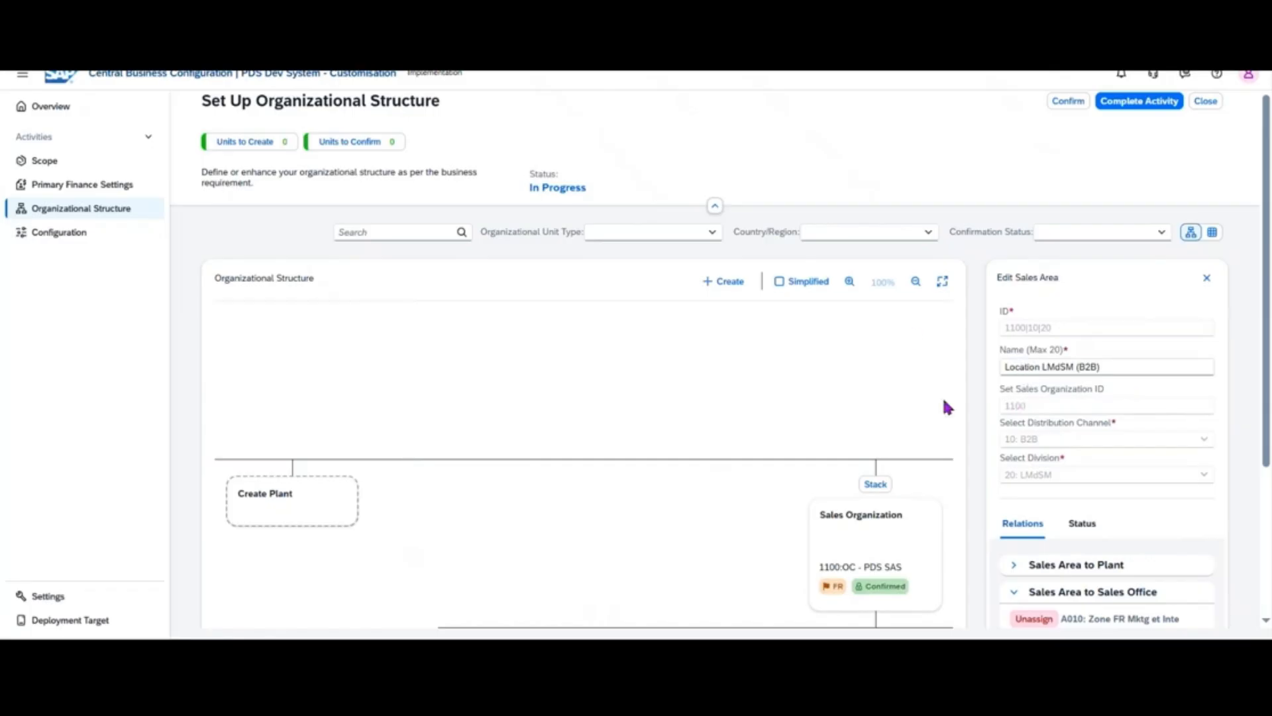
{"action": "left_click", "coordinate": [1067, 108]}
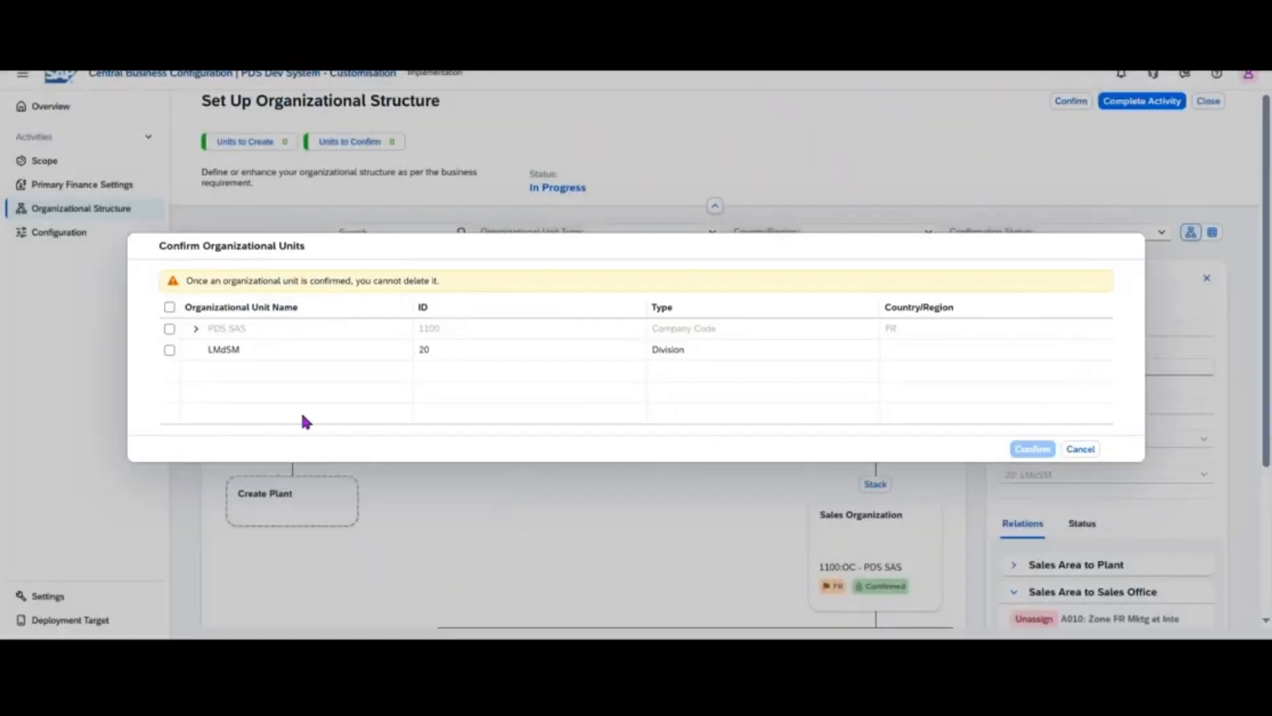
{"action": "left_click", "coordinate": [195, 329]}
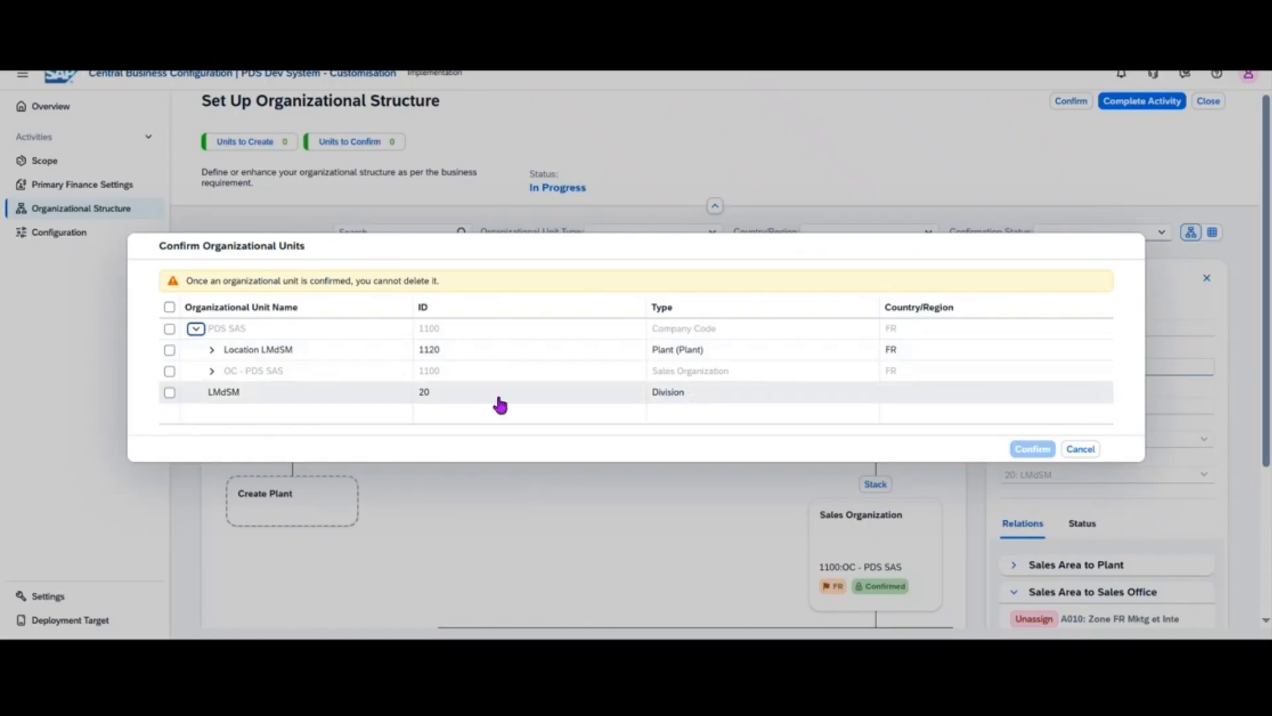
{"action": "left_click", "coordinate": [212, 371]}
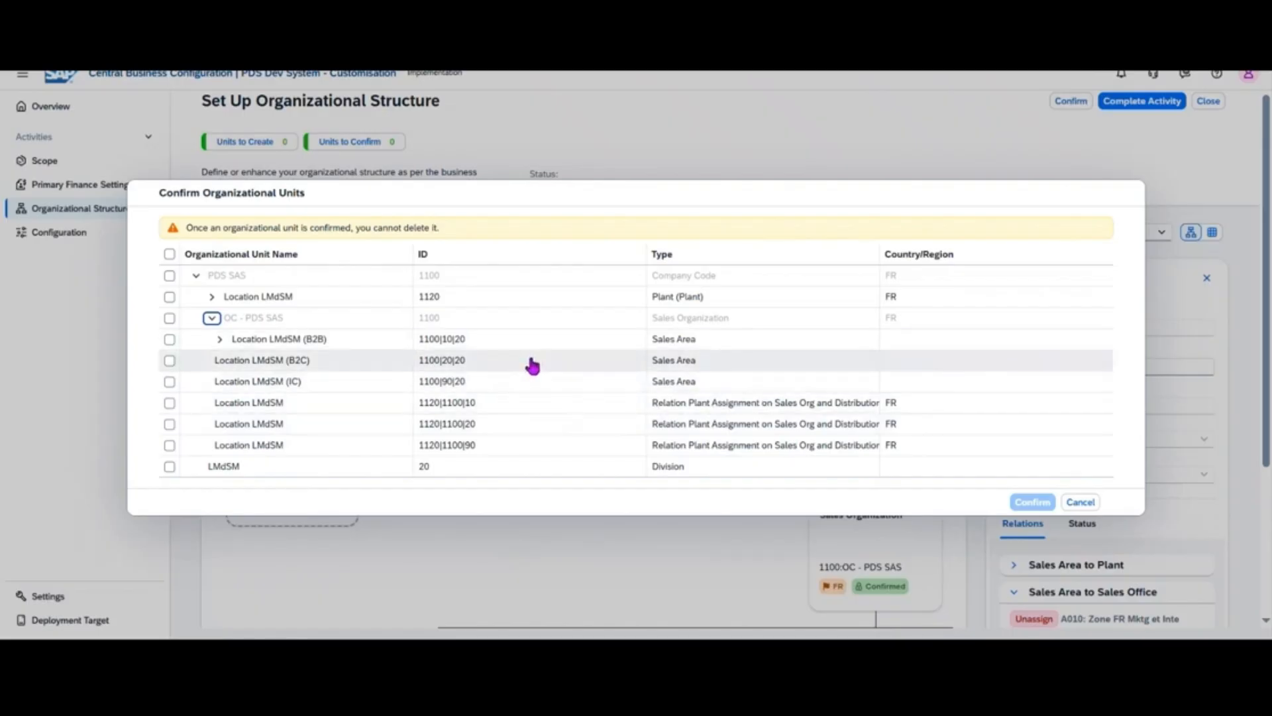
{"action": "left_click", "coordinate": [217, 341]}
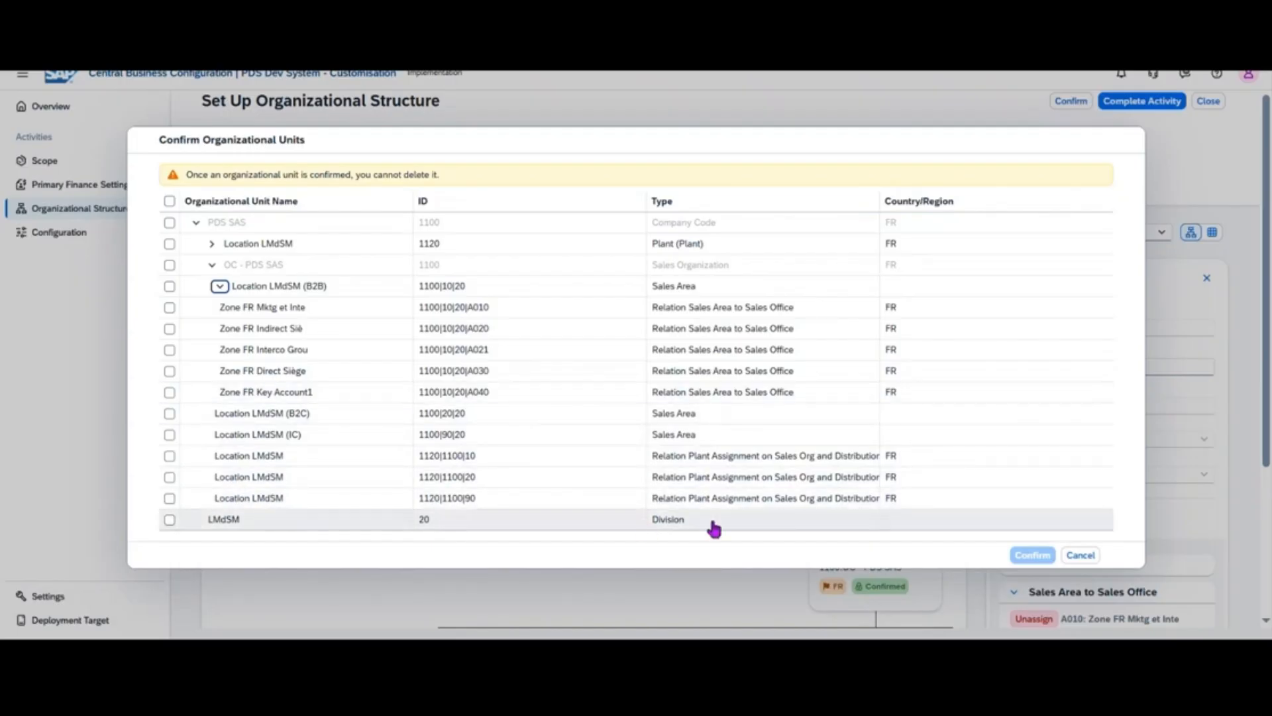
{"action": "left_click", "coordinate": [170, 201]}
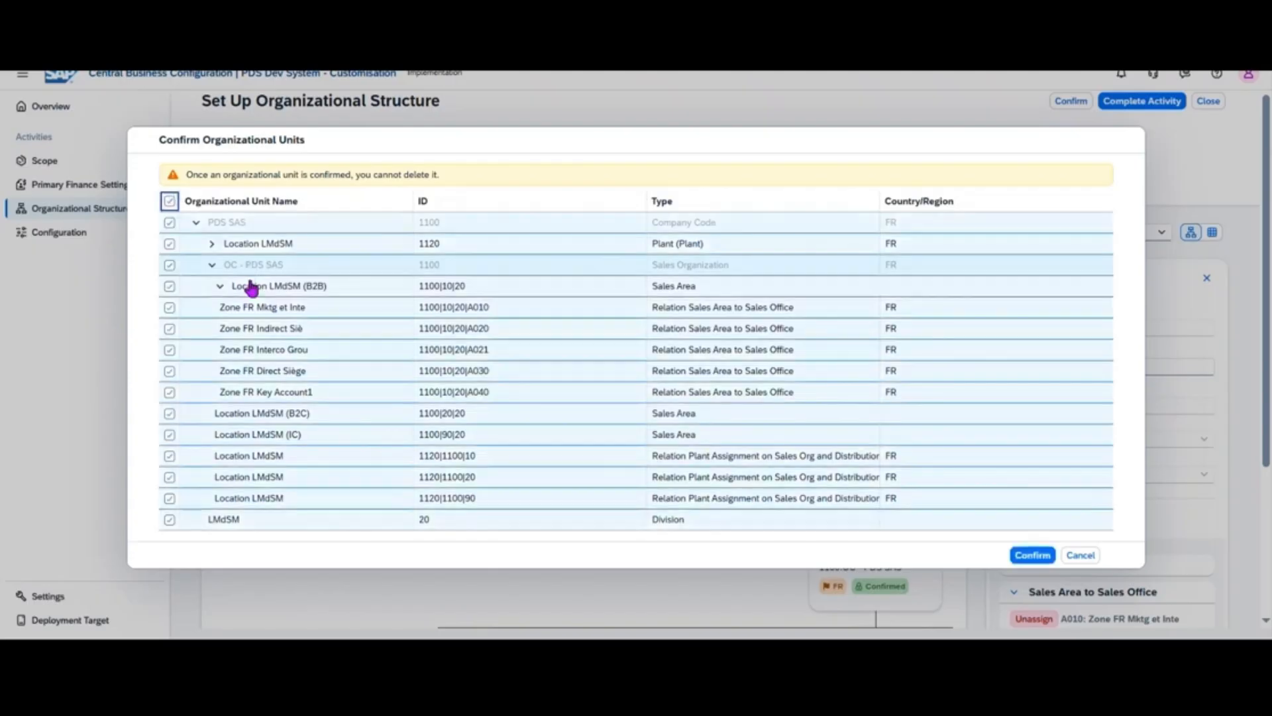
{"action": "left_click", "coordinate": [1050, 556]}
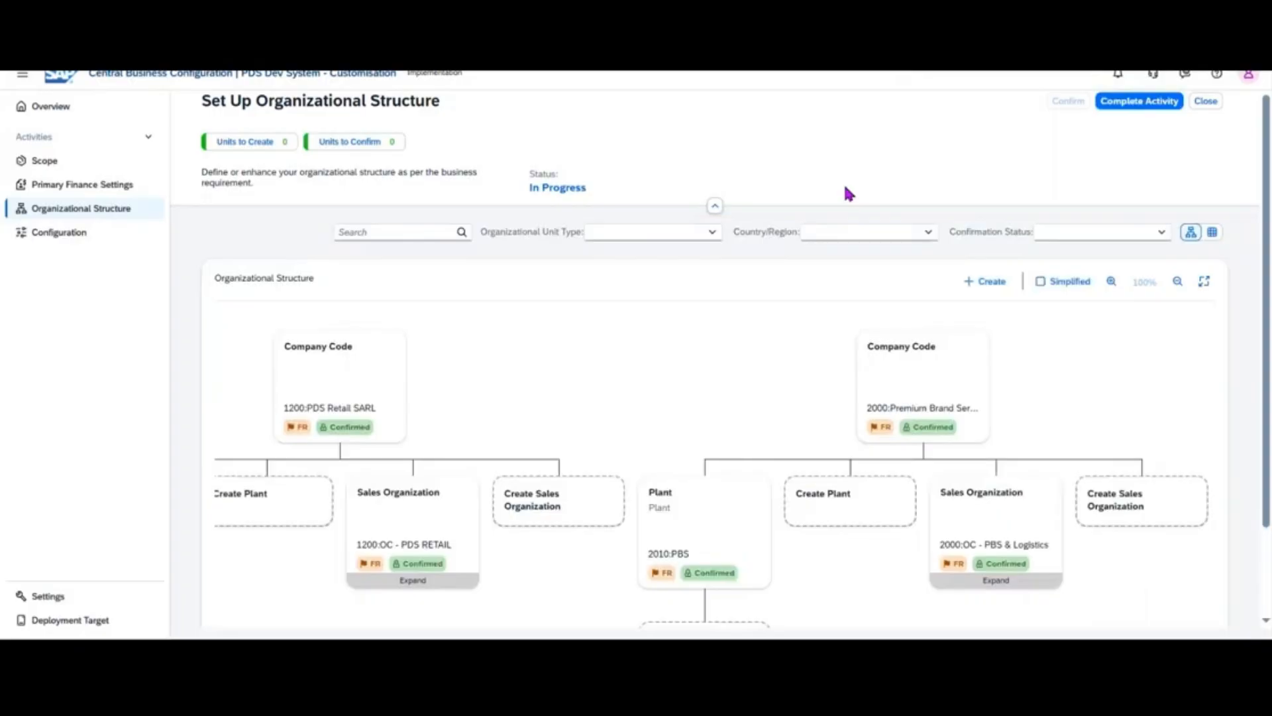
{"action": "left_click", "coordinate": [1131, 101]}
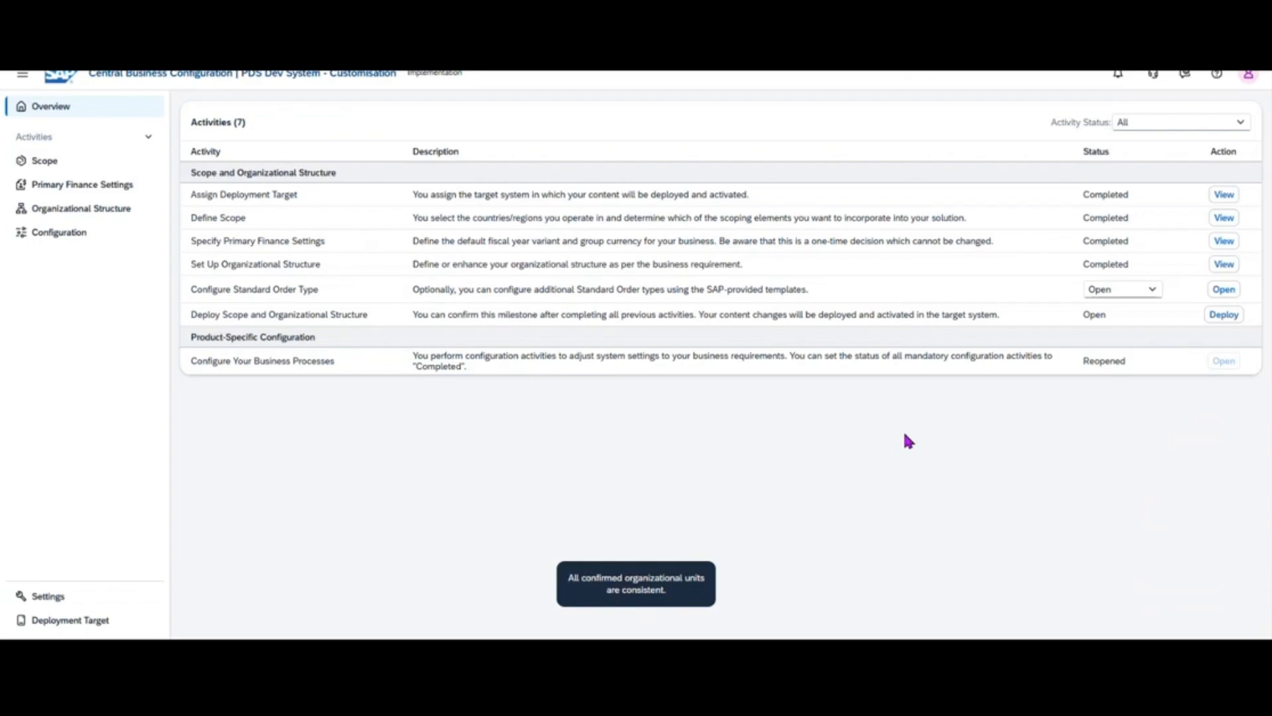
Step: Deploy the scope and organizational structure with the deployment description Location LMdSM
{"action": "left_click", "coordinate": [1225, 316]}
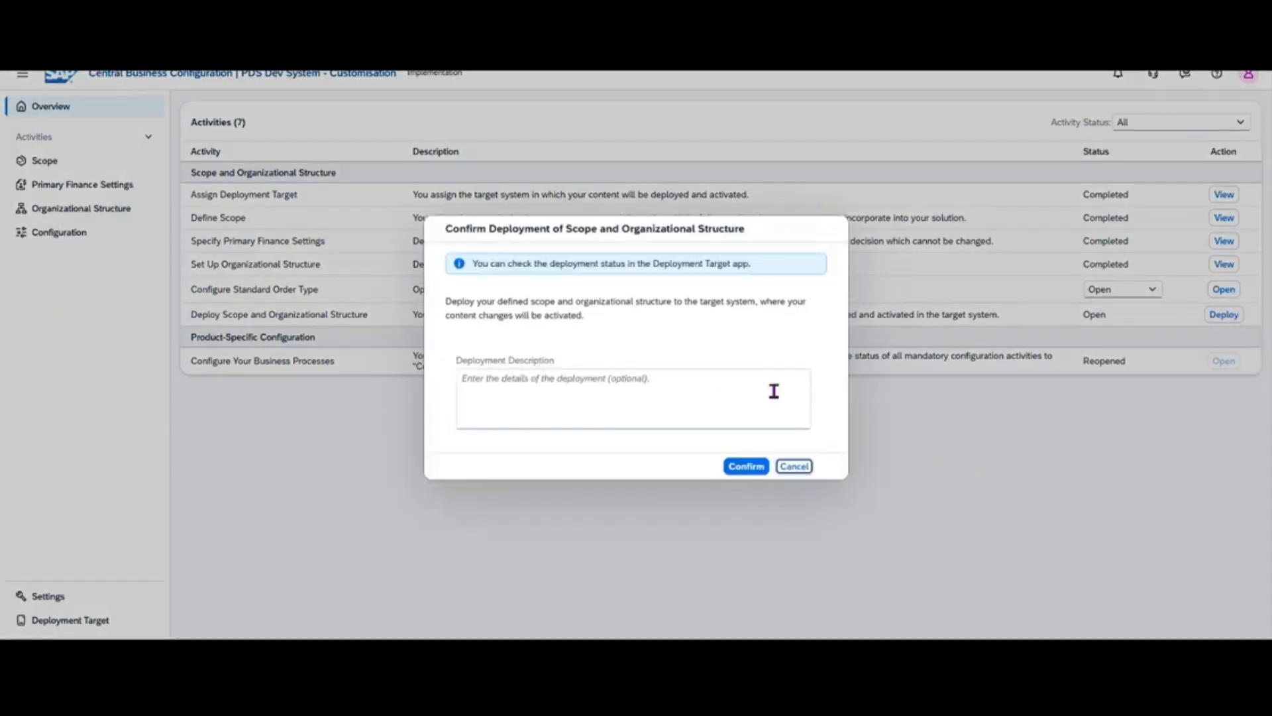
{"action": "left_click", "coordinate": [651, 399]}
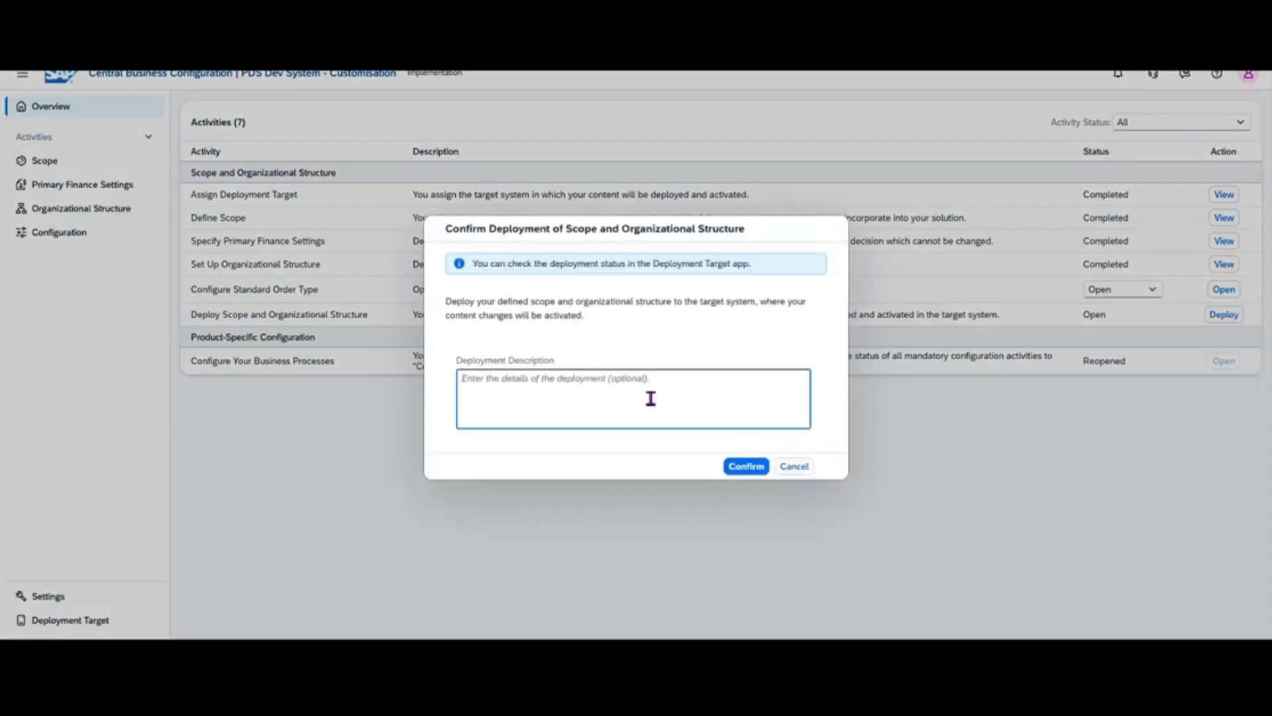
{"action": "type", "text": "OK"}
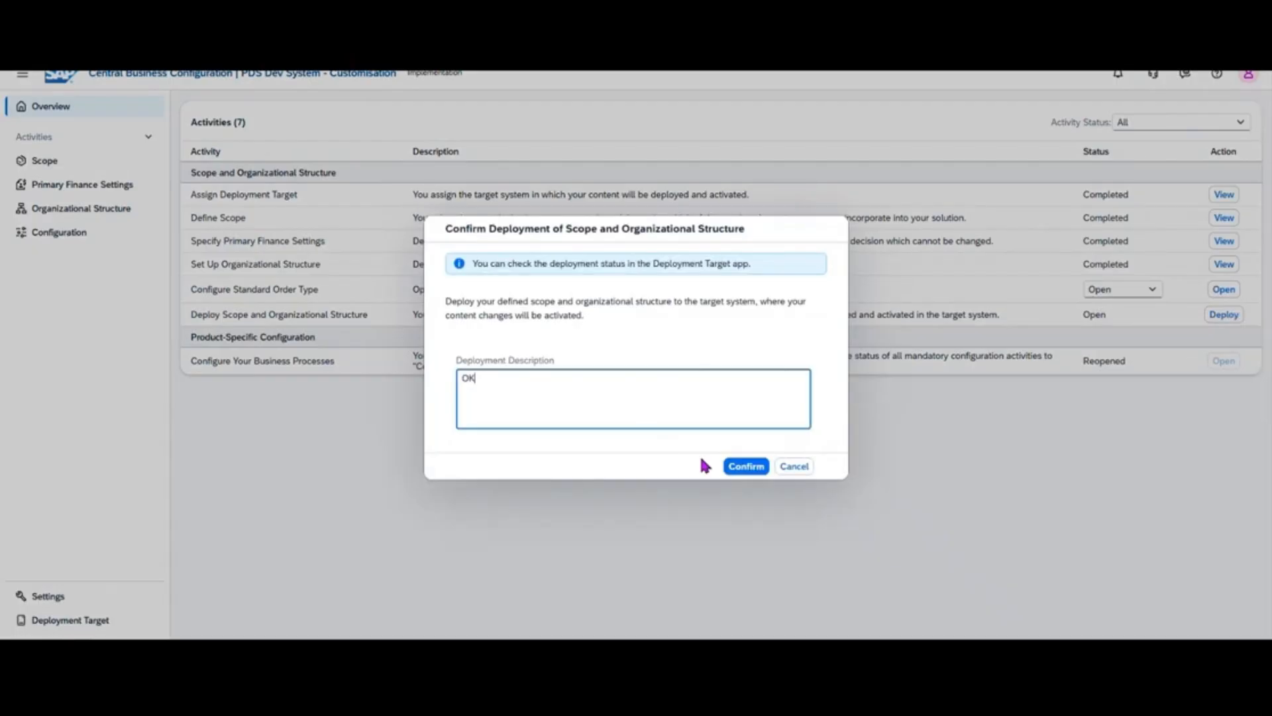
{"action": "left_click_drag", "start_coordinate": [534, 389], "coordinate": [401, 399]}
{"action": "type", "text": "Location LMdSM"}
{"action": "left_click", "coordinate": [756, 467]}
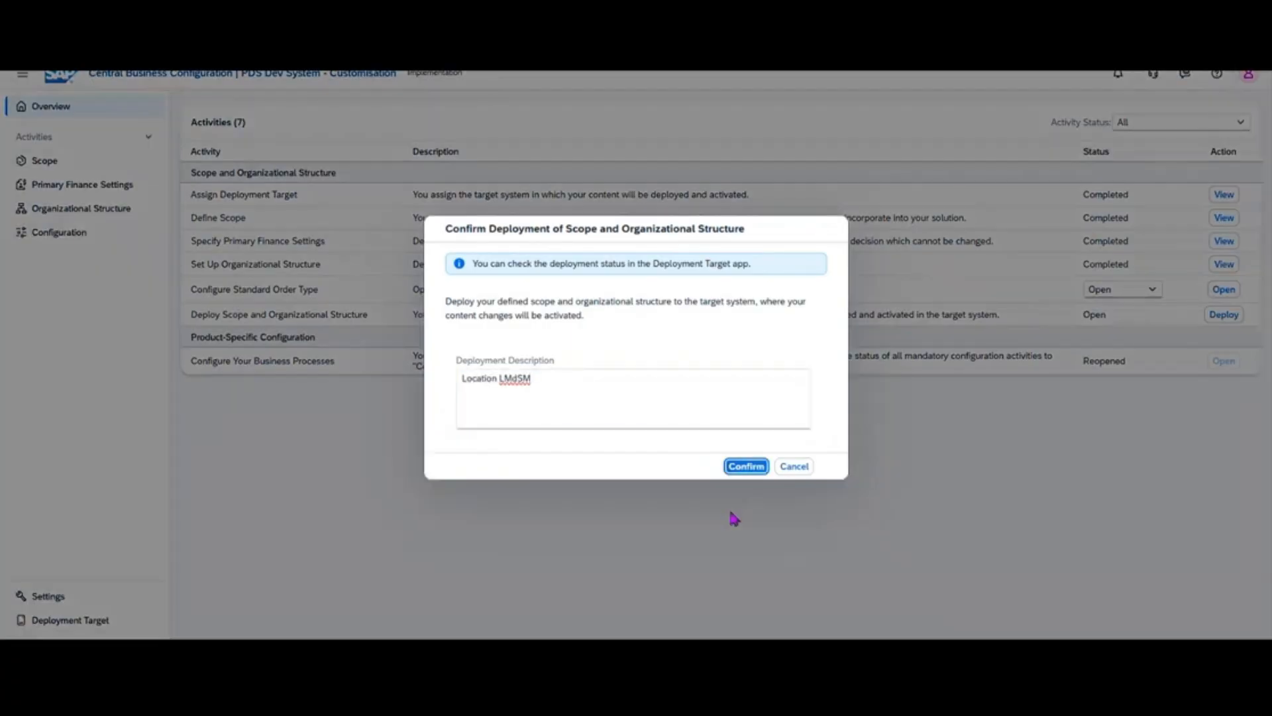